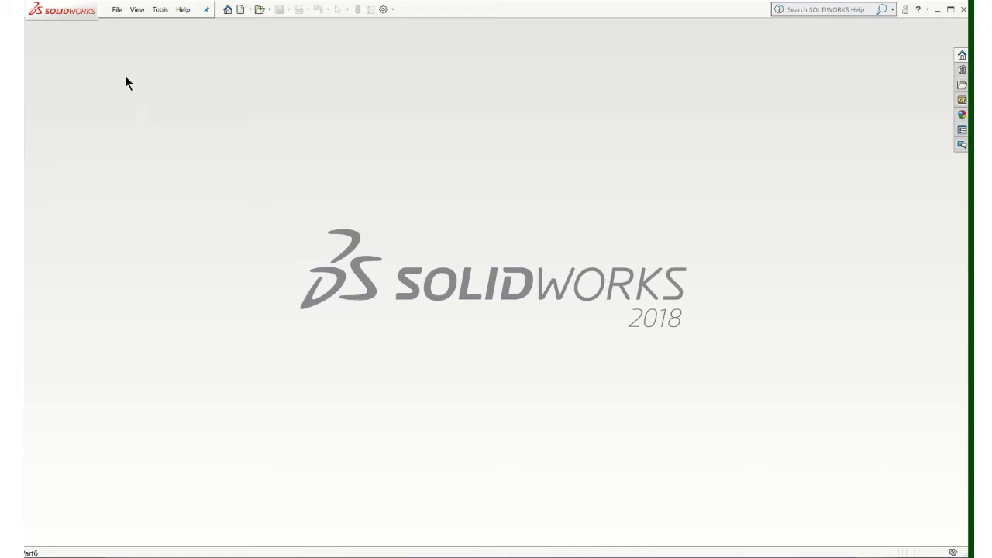
Create a new blank part document, Part7, from File > New.
left_click(115, 10)
left_click(126, 34)
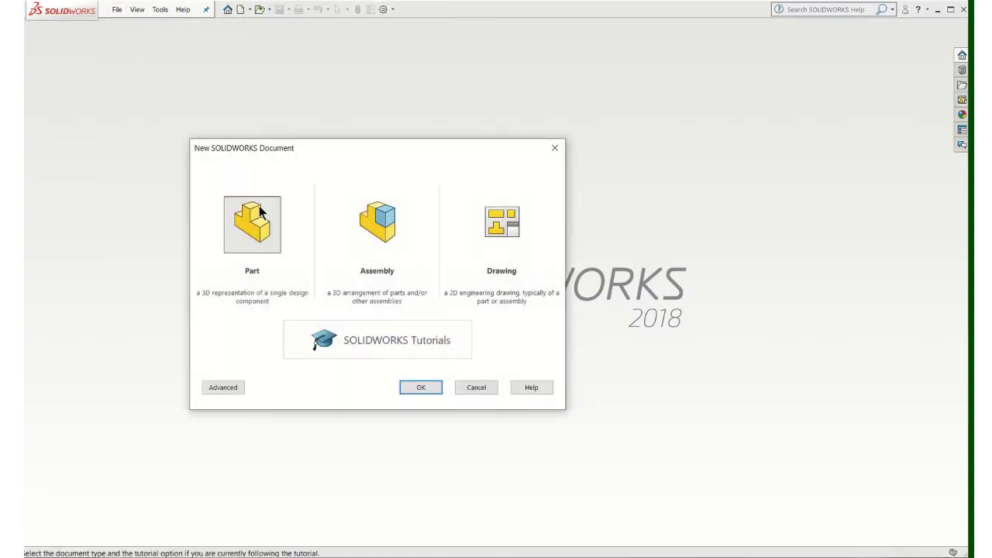
left_click(421, 388)
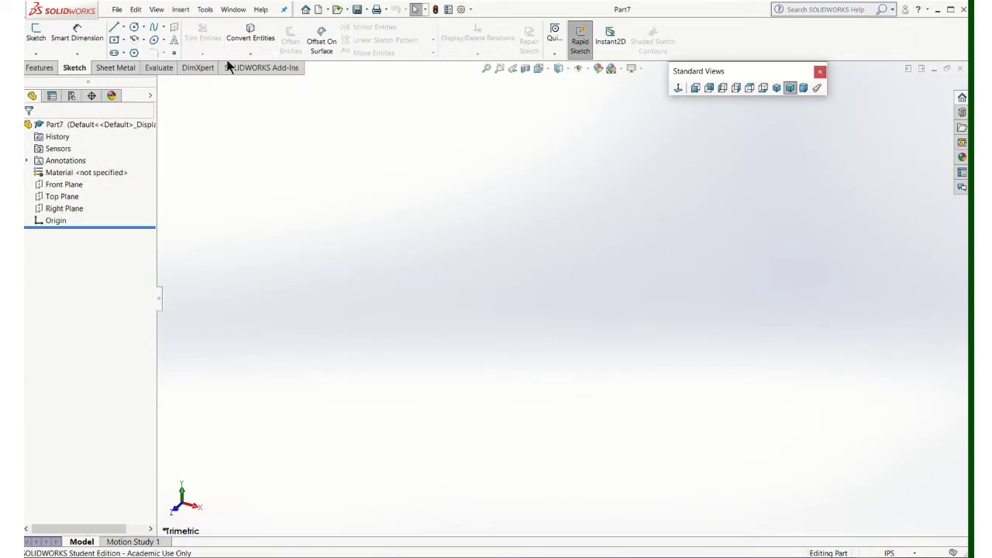
right_click(155, 68)
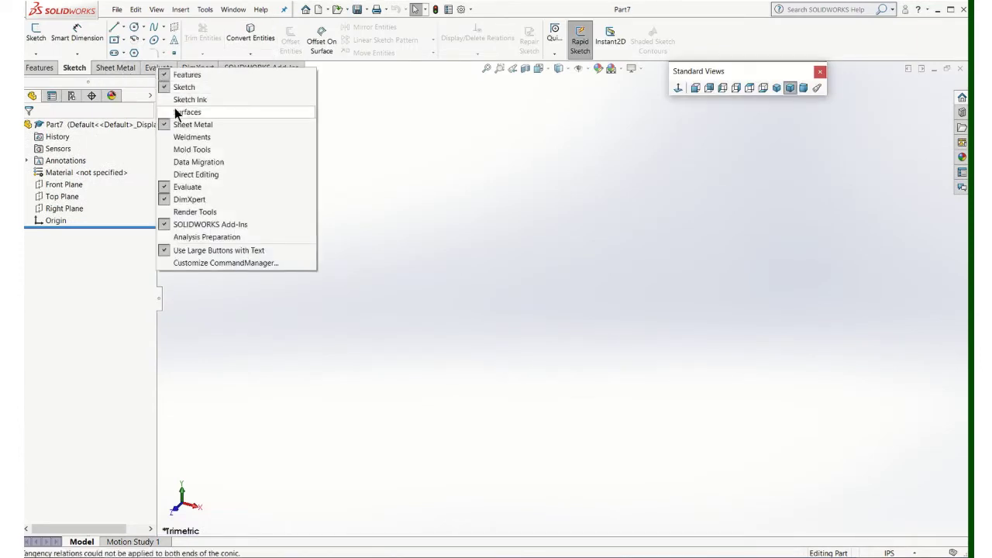
left_click(360, 134)
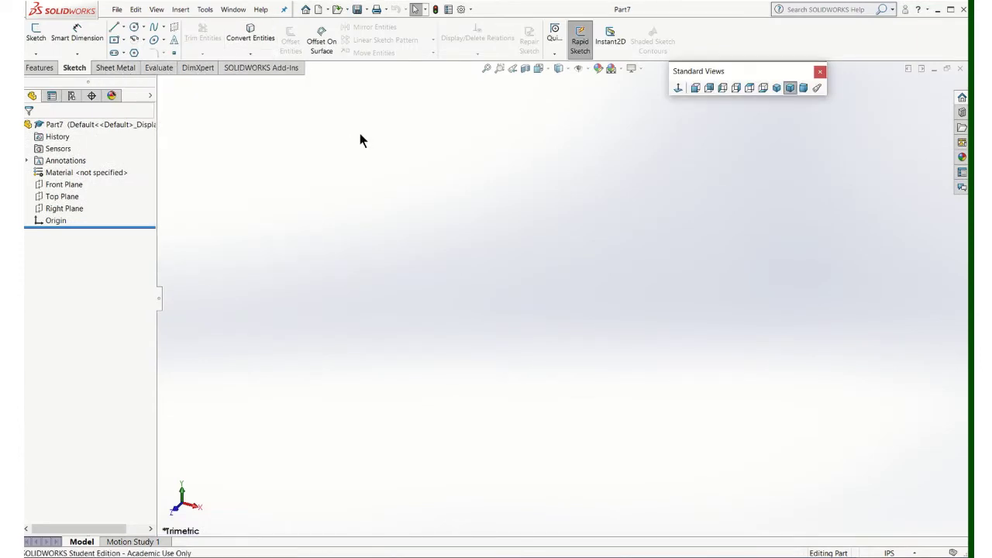
Start a Base Flange on the Front Plane and draw a center rectangle on the origin.
left_click(110, 69)
left_click(44, 35)
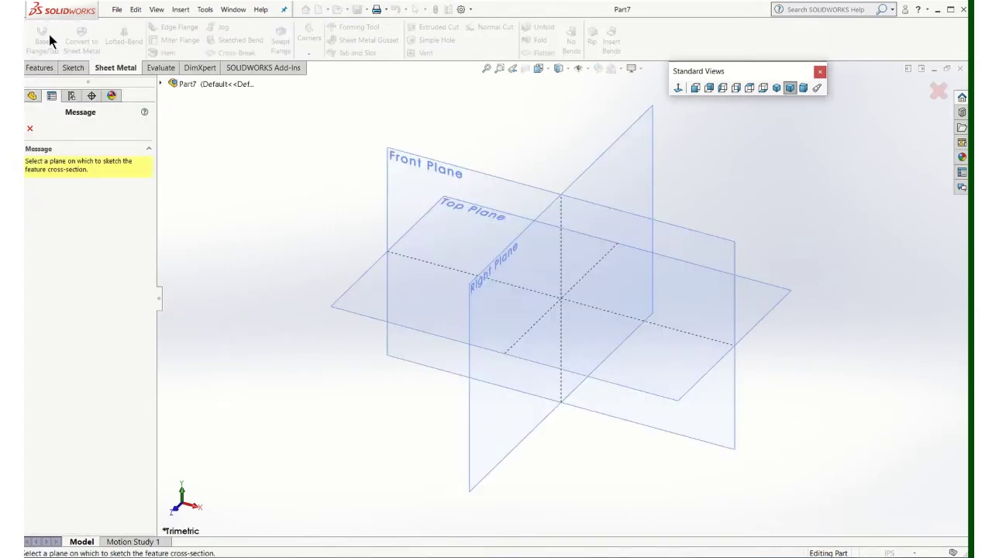
left_click(439, 166)
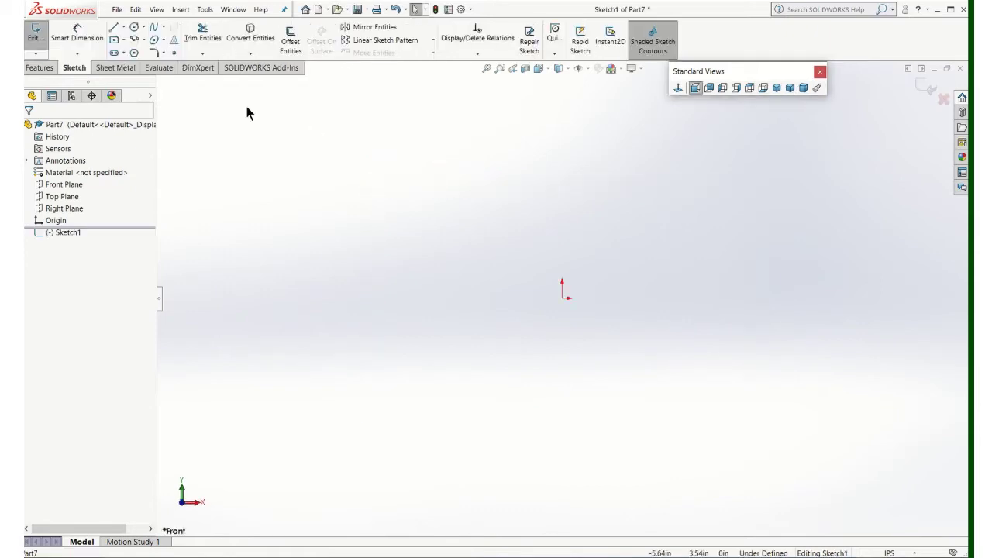
left_click(114, 39)
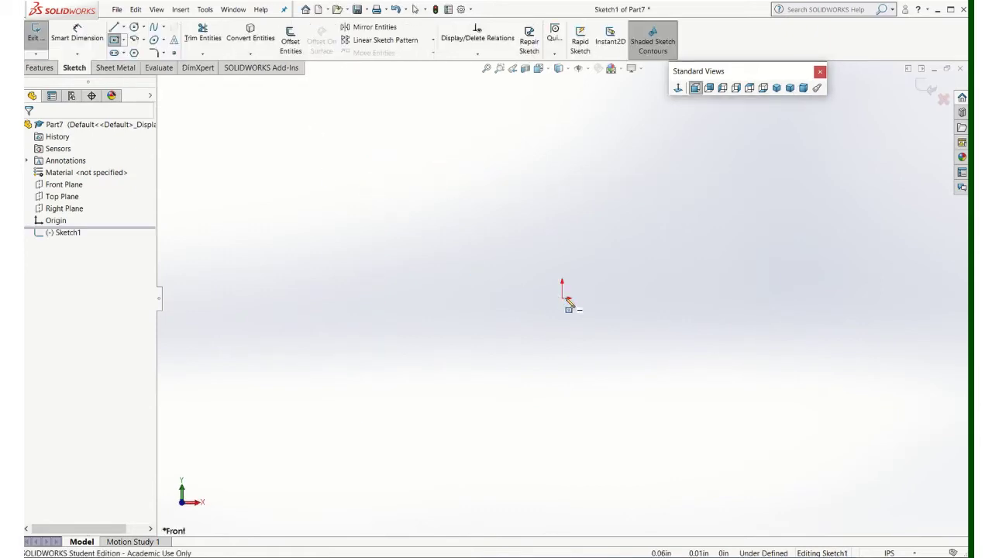
mouse_move(562, 298)
left_mouse_down()
mouse_move(691, 217)
mouse_move(708, 217)
left_mouse_up()
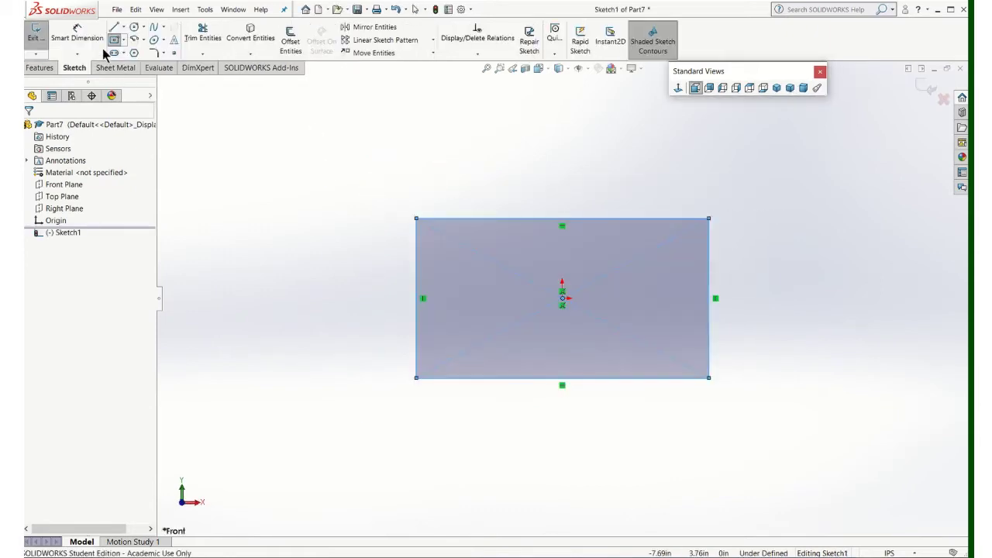
Dimension the rectangle 8.00 wide by 4.00 tall to fully define it.
left_click(77, 35)
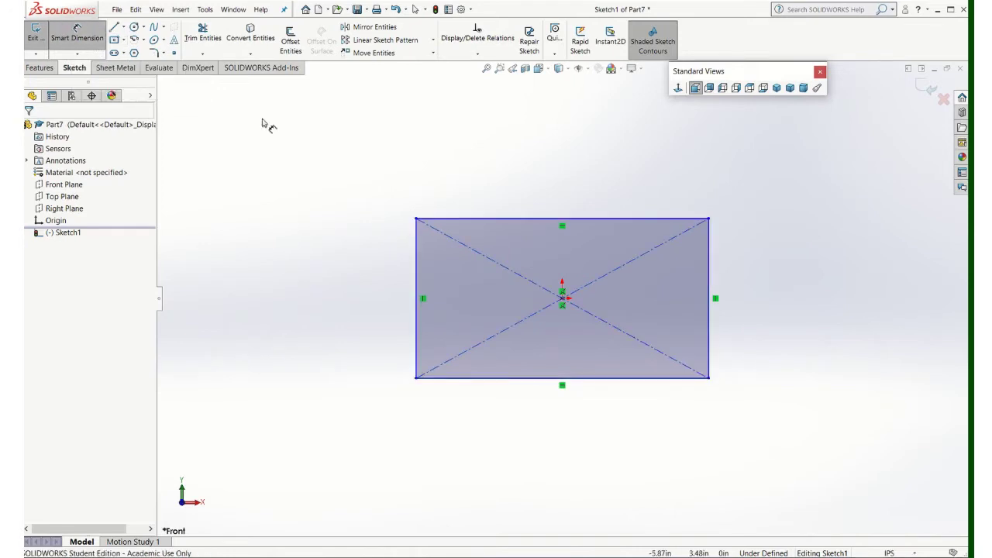
left_click(504, 219)
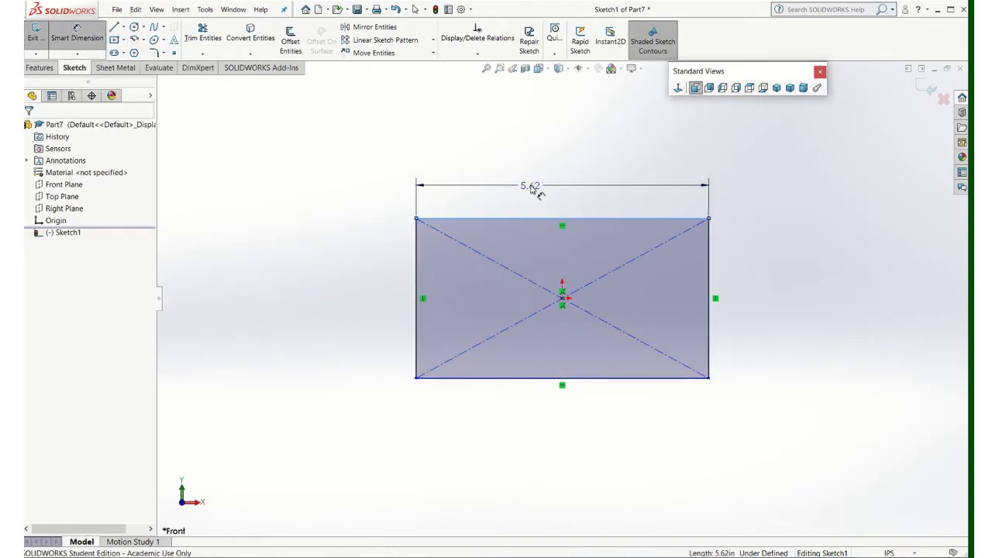
left_click(532, 191)
type("8")
key("Return")
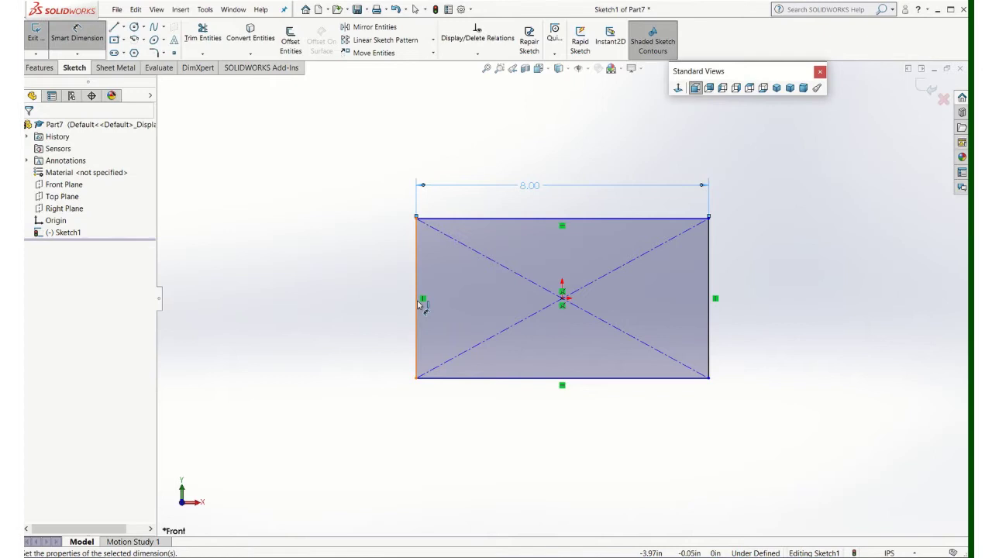
left_click(418, 305)
left_click(366, 292)
type("4")
key("Return")
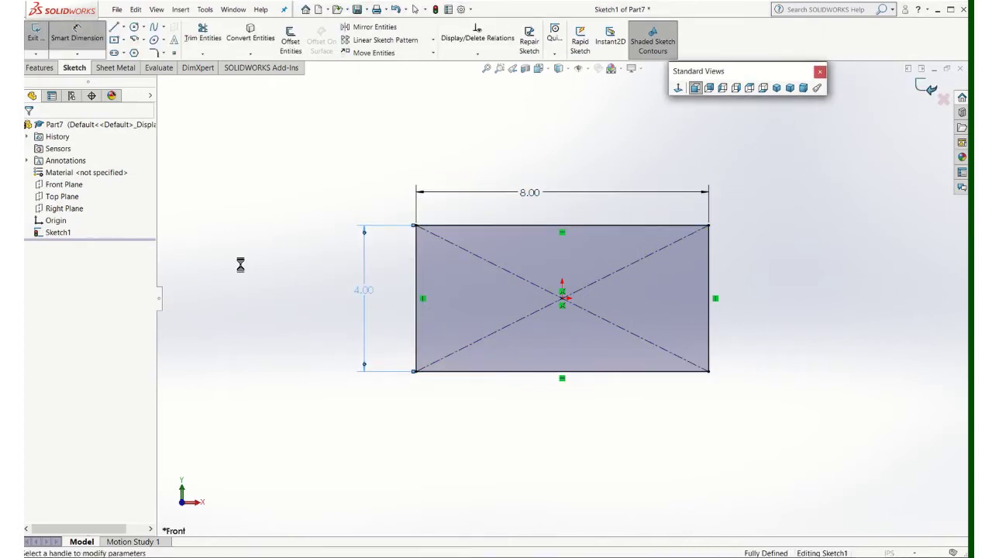
Set the base flange thickness to 0.065 in and finish the 8 by 4 plate.
left_click_drag(74, 196, 40, 196)
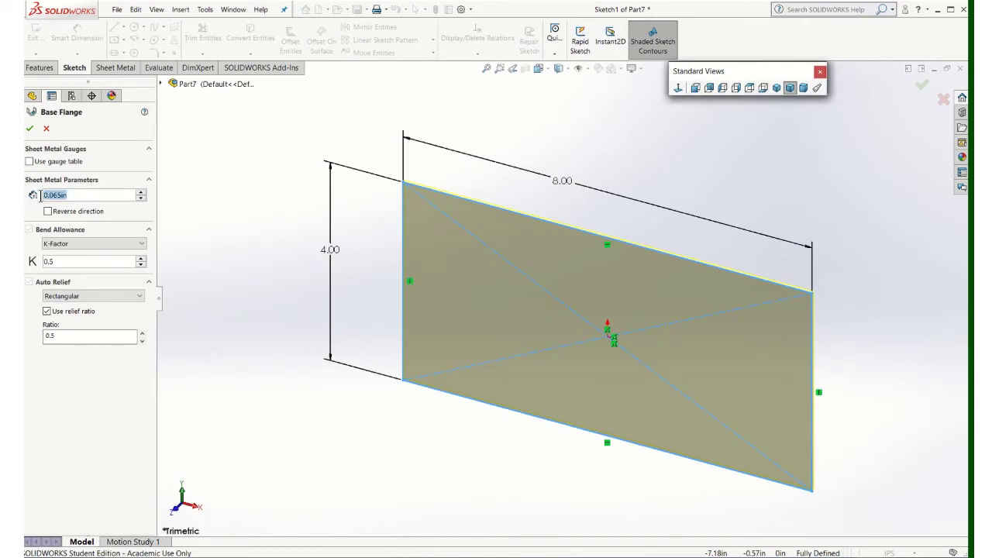
type(".065")
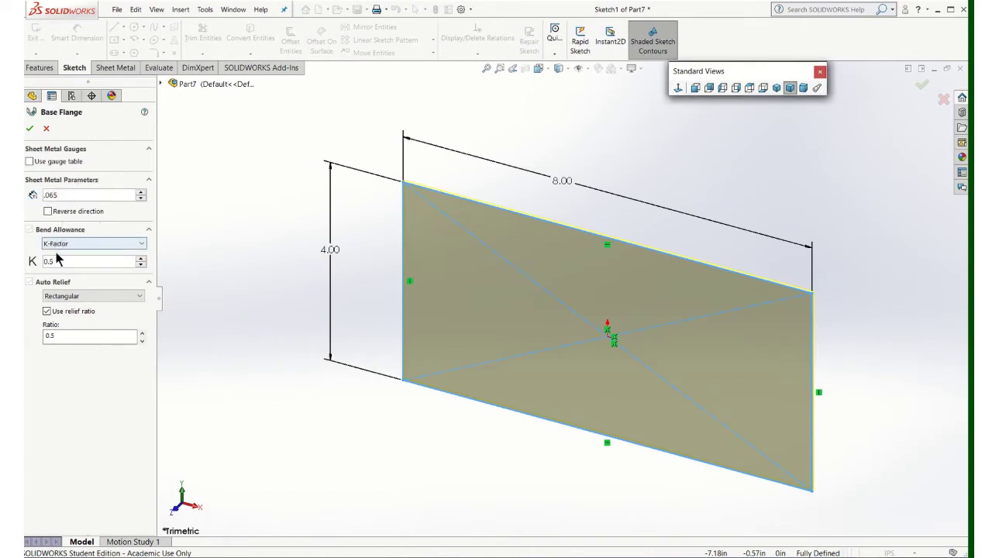
left_click(30, 129)
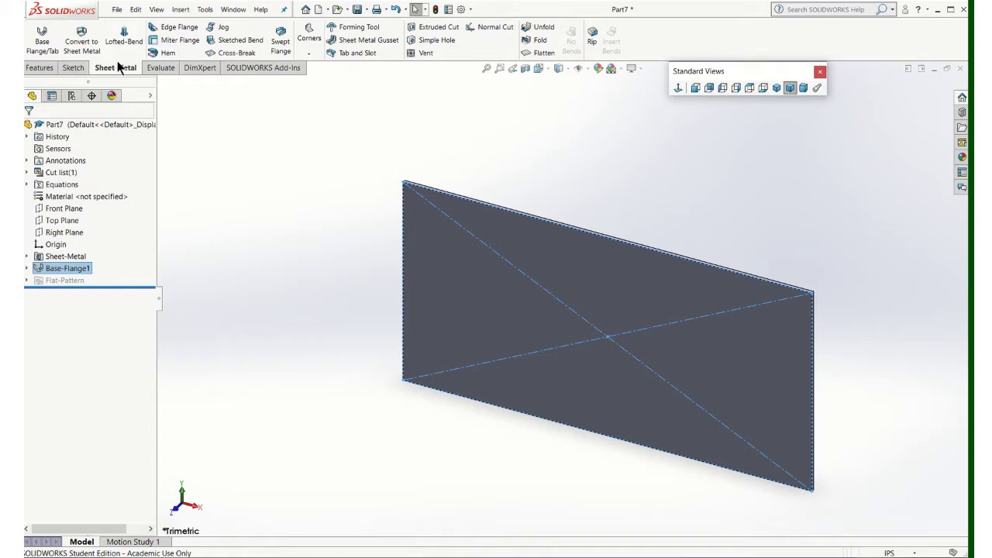
Add an edge flange on the plate's left edge with 2.00 in length and custom 0.060 in bend radius.
left_click(164, 30)
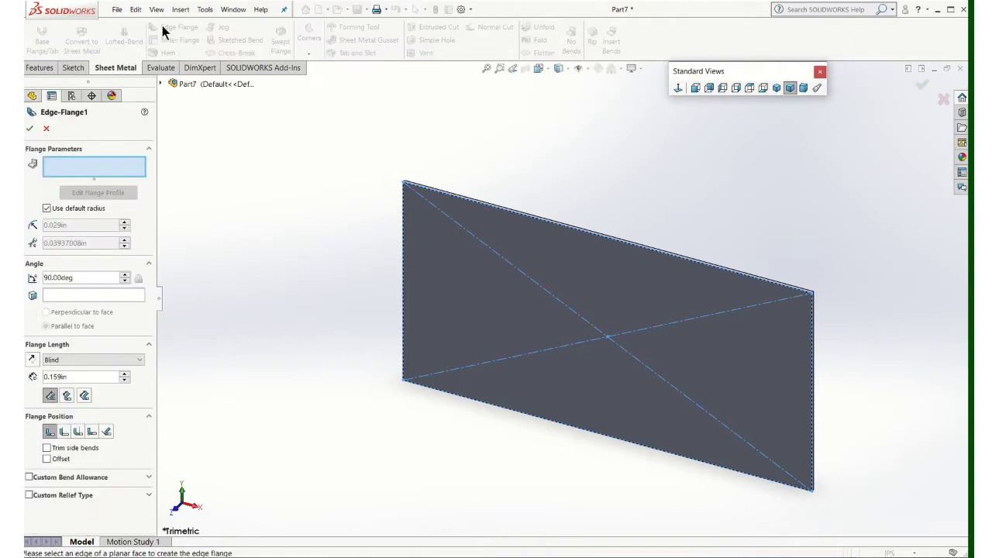
left_click(404, 281)
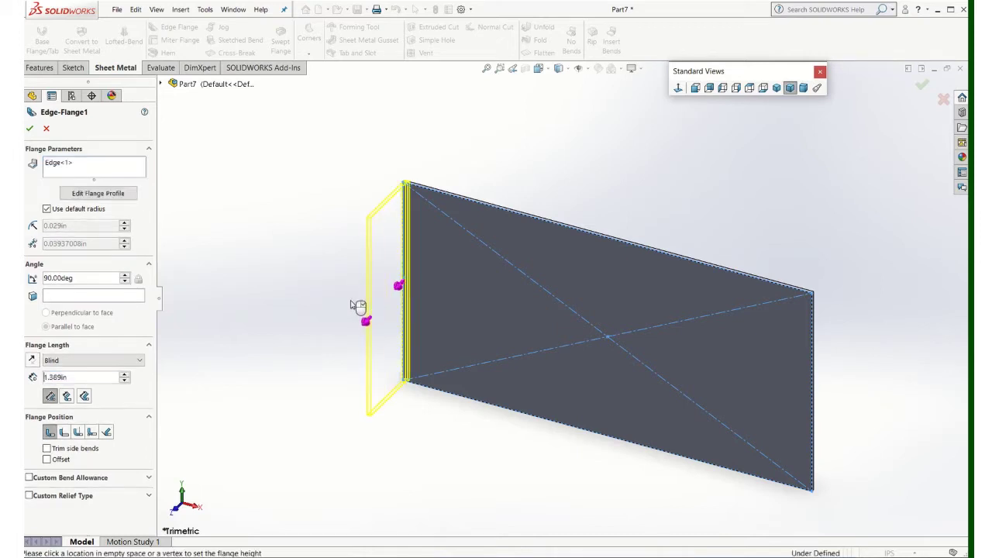
left_click(359, 305)
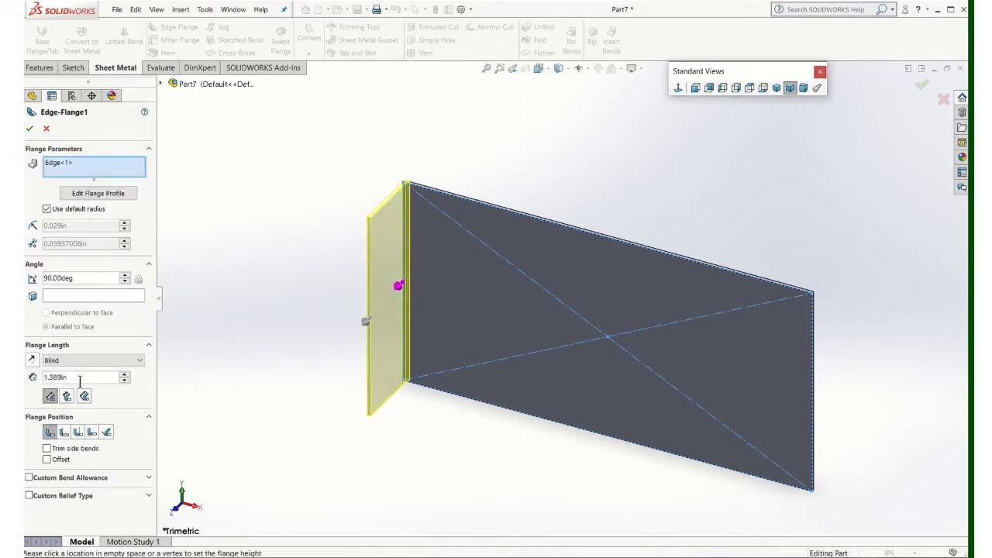
left_click_drag(79, 382, 51, 378)
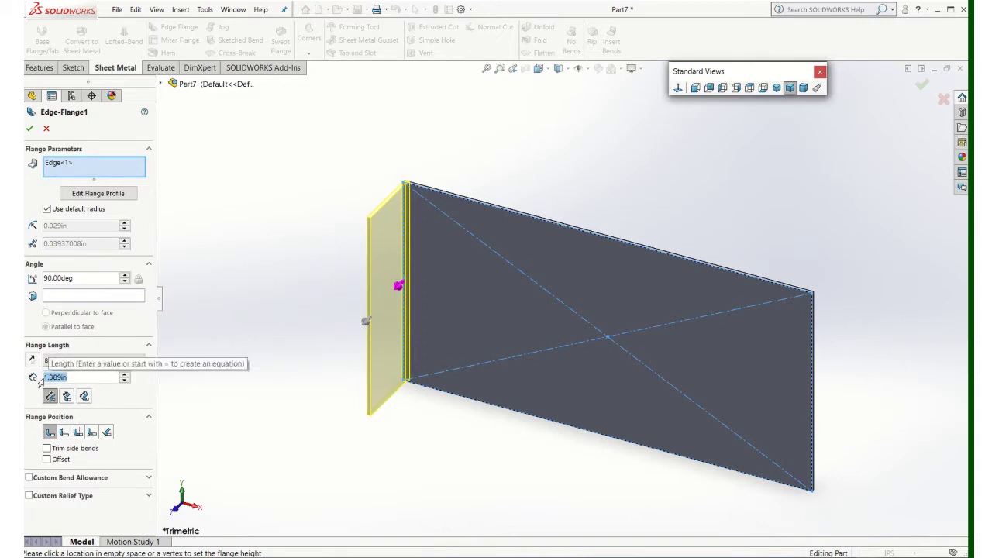
type("2.00in")
key("Return")
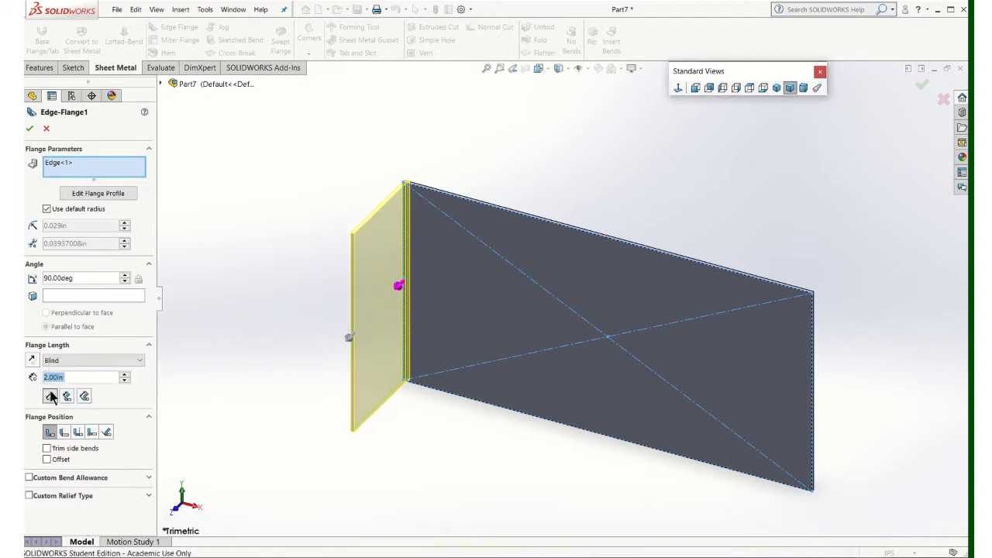
left_click(47, 209)
left_click_drag(91, 228, 49, 228)
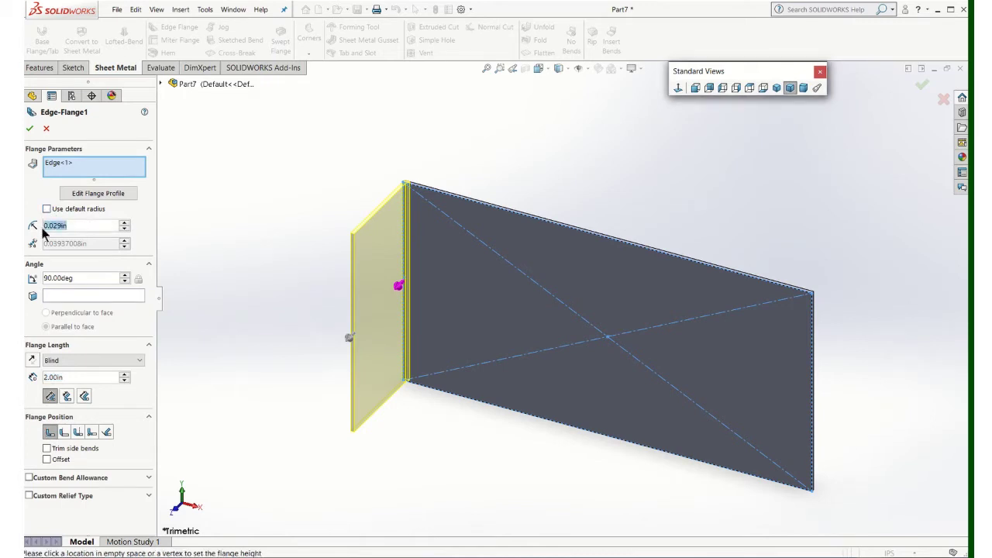
type(".060A")
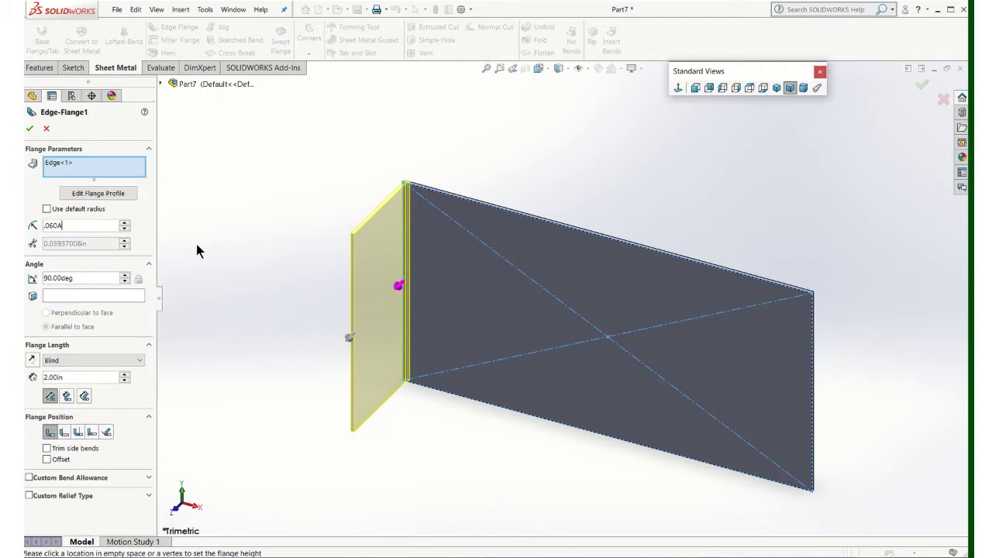
key("Return")
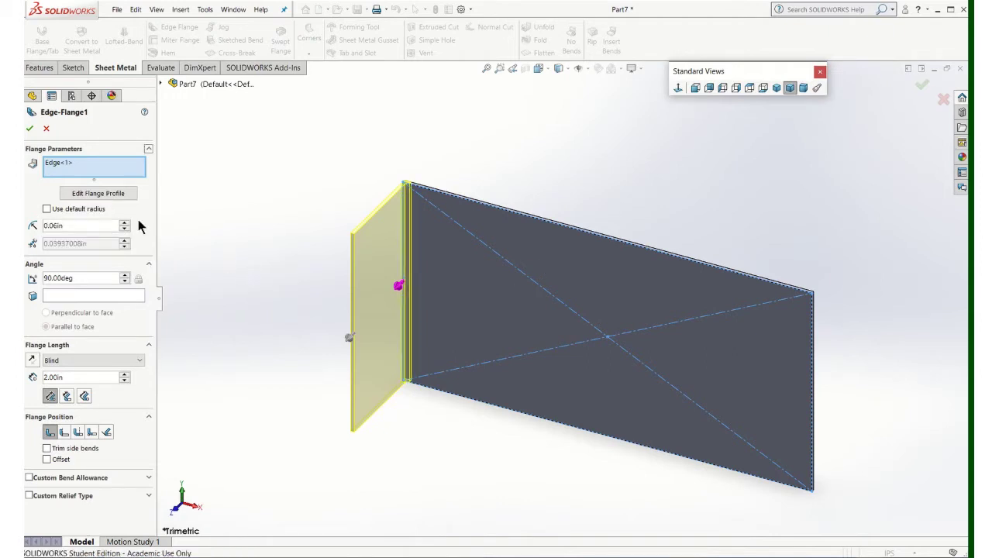
Extend the flange to the top, right and bottom plate edges and finish Edge-Flange1.
left_click(594, 238)
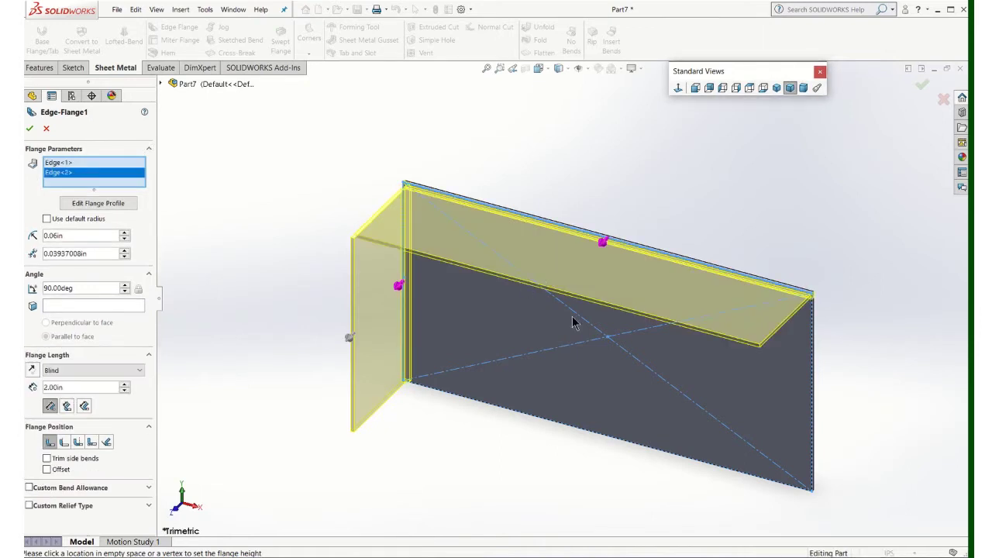
left_click(812, 395)
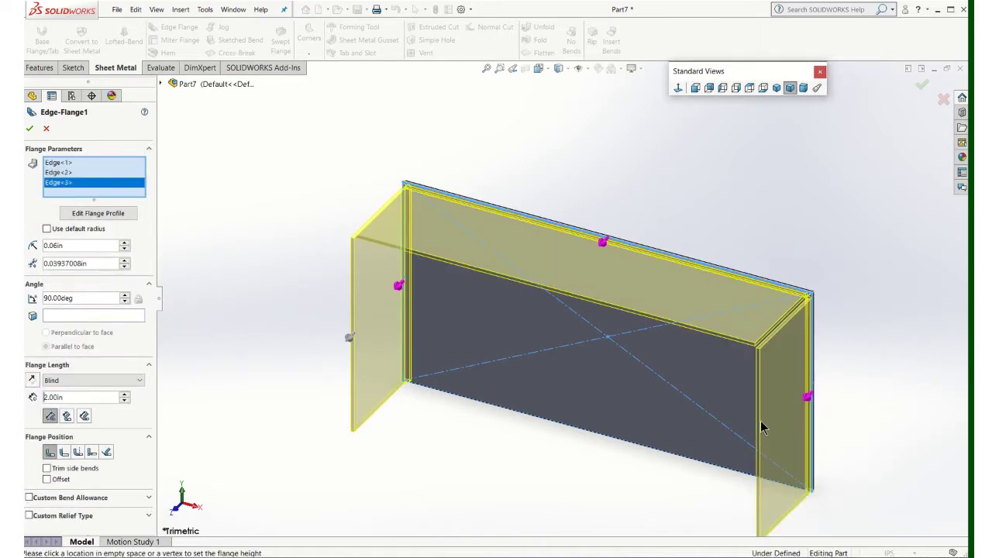
left_click(620, 438)
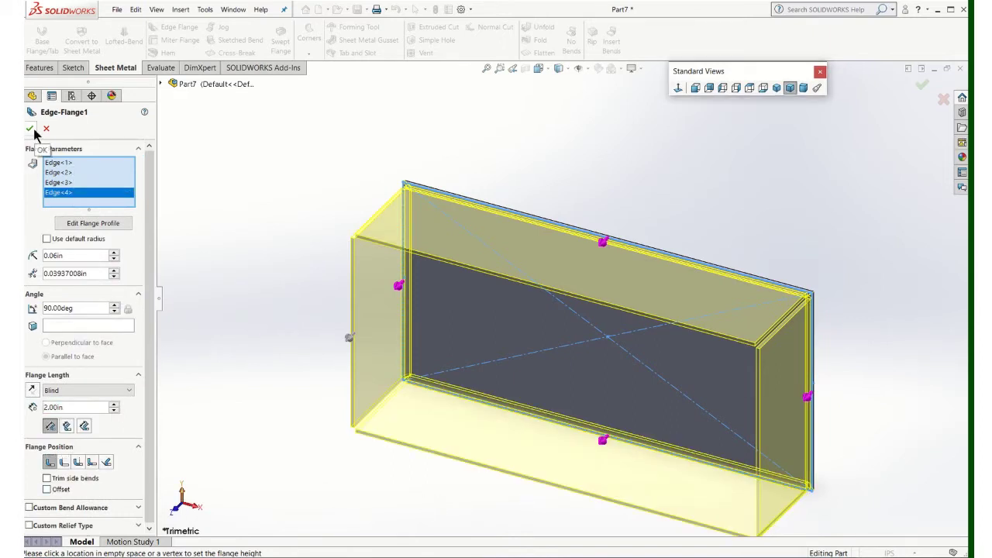
left_click(30, 129)
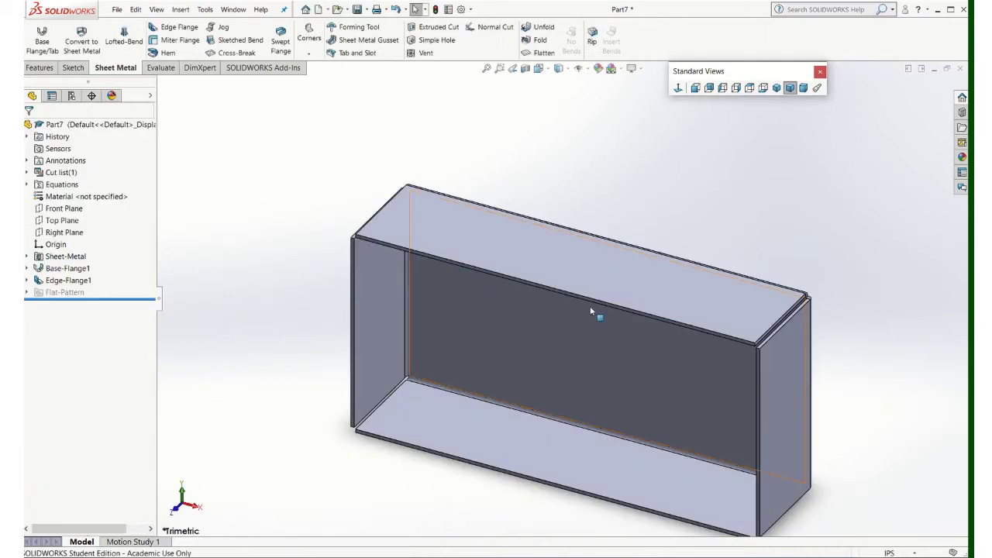
Orbit the model to look into the open side of the box.
middle_click_drag(591, 308, 551, 318)
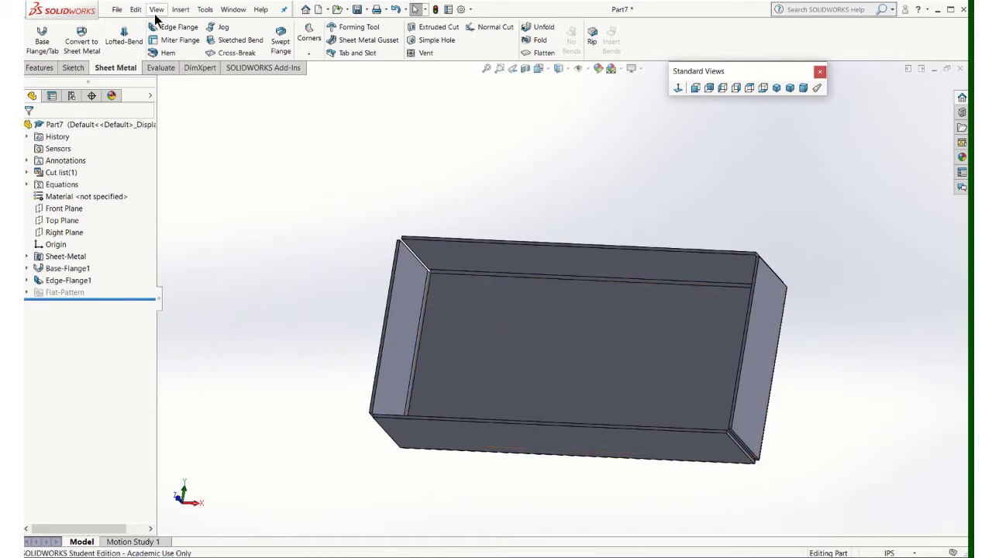
Start an edge flange on the box's left rim edge with a 0.75 in length.
left_click(175, 26)
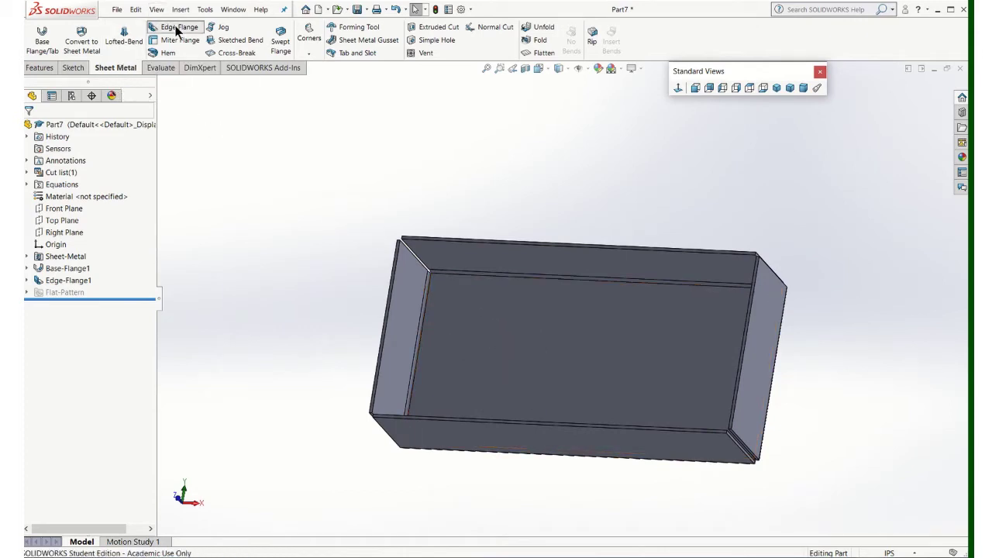
left_click(389, 301)
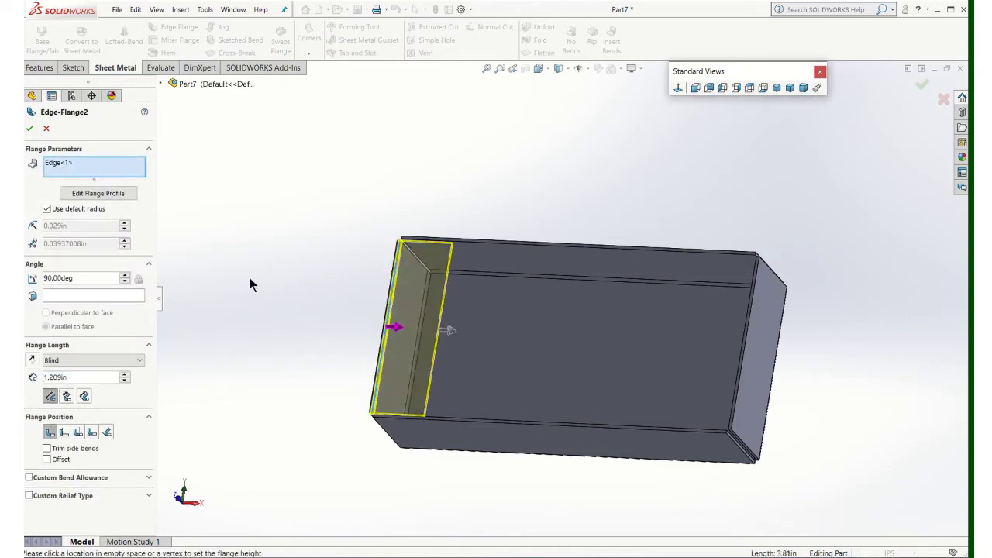
left_click_drag(70, 377, 44, 379)
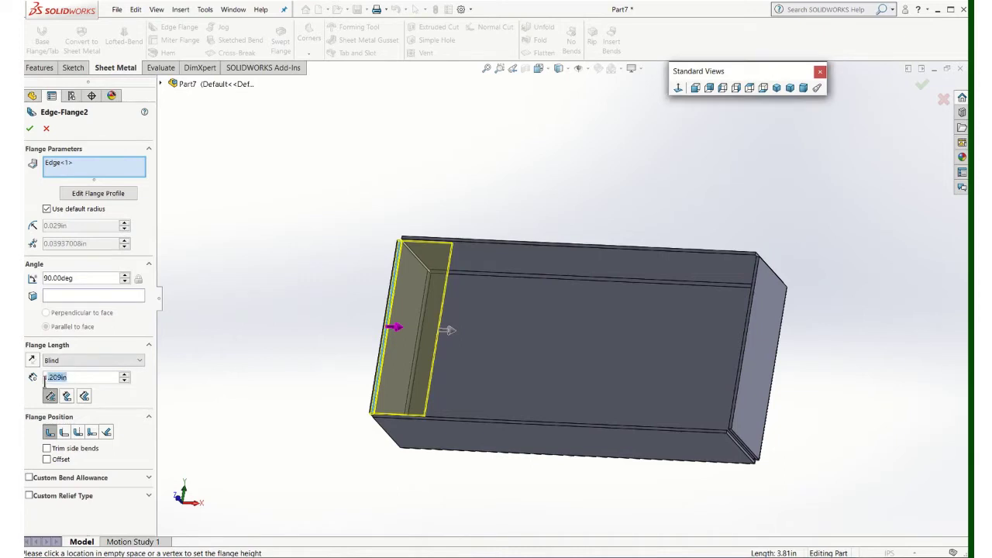
type("0.75")
key("Return")
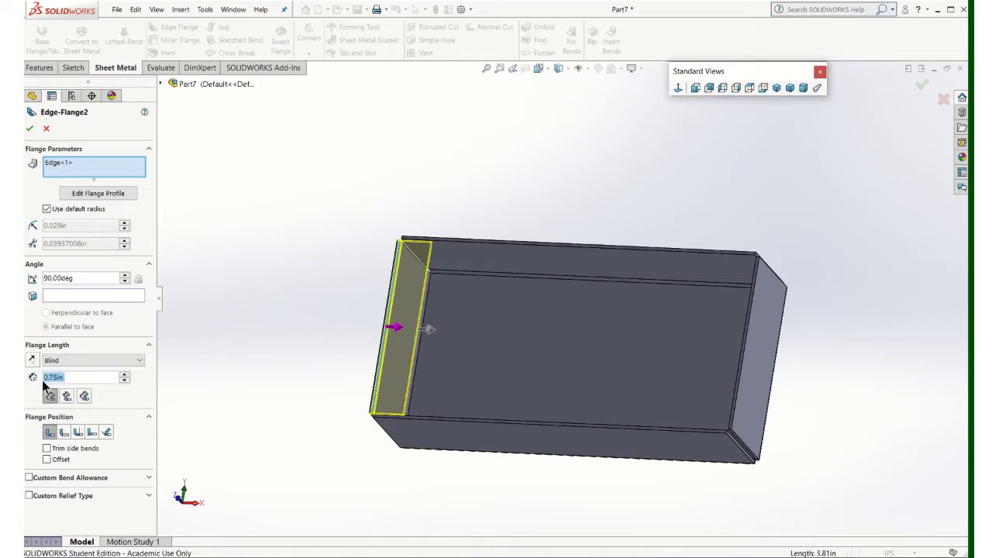
Orbit and zoom around the box to inspect the 0.75 in flange preview.
middle_click_drag(482, 300, 432, 335)
scroll(379, 358, "down", 6)
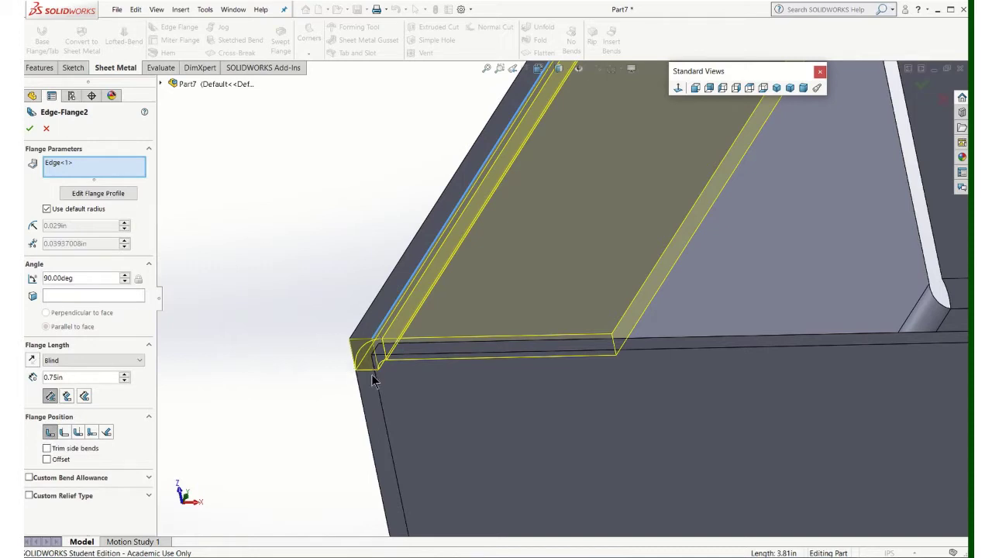
scroll(373, 380, "up", 5)
middle_click_drag(501, 397, 578, 386)
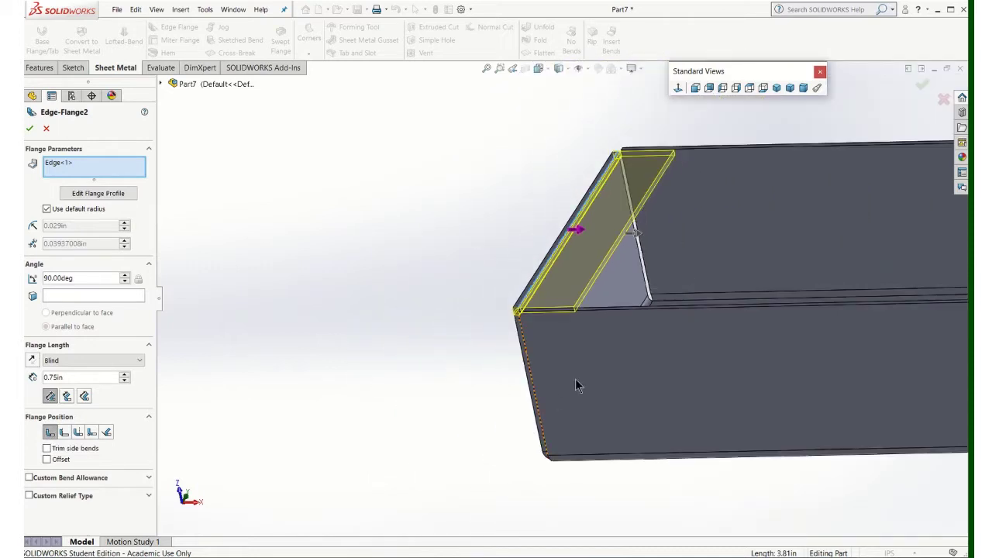
mouse_move(588, 350)
middle_mouse_down()
mouse_move(575, 350)
mouse_move(618, 346)
mouse_move(591, 336)
middle_mouse_up()
scroll(486, 329, "down", 2)
scroll(486, 328, "up", 1)
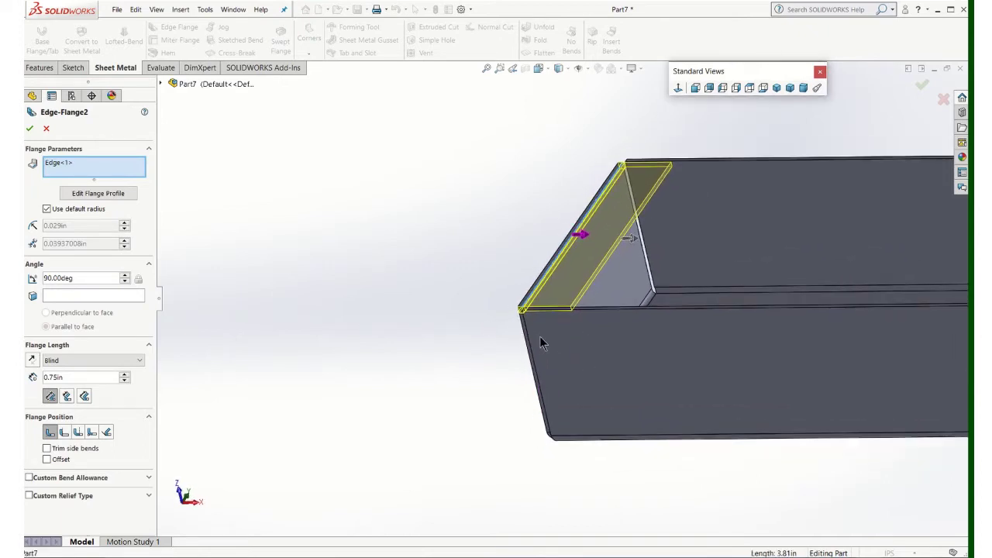
middle_click_drag(624, 325, 701, 311)
scroll(668, 307, "down", 1)
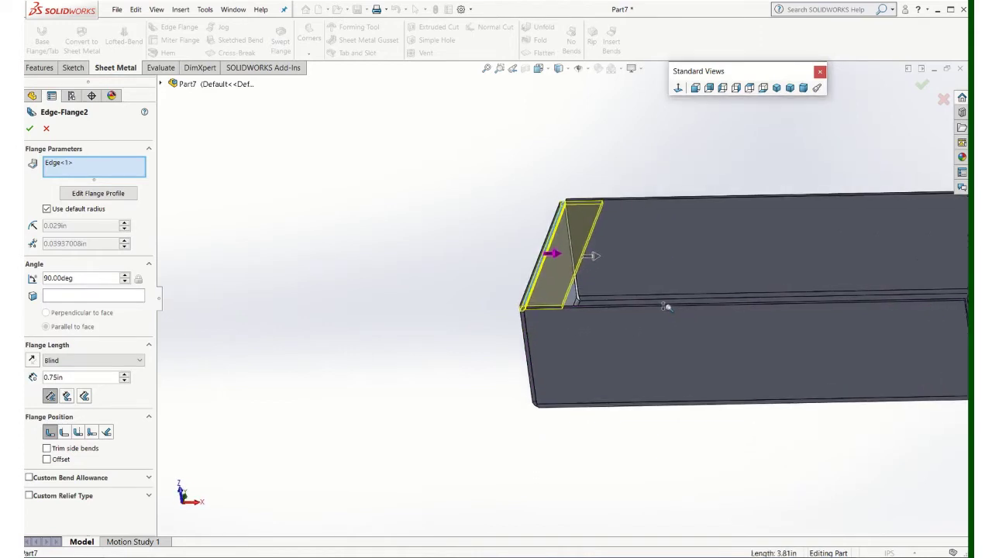
scroll(620, 308, "up", 2)
scroll(599, 310, "down", 2)
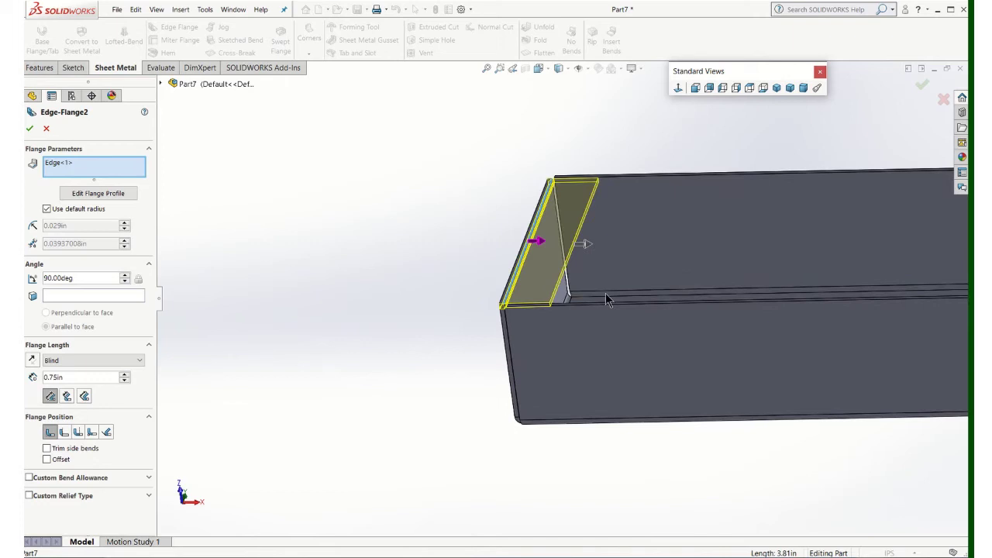
scroll(639, 322, "up", 3)
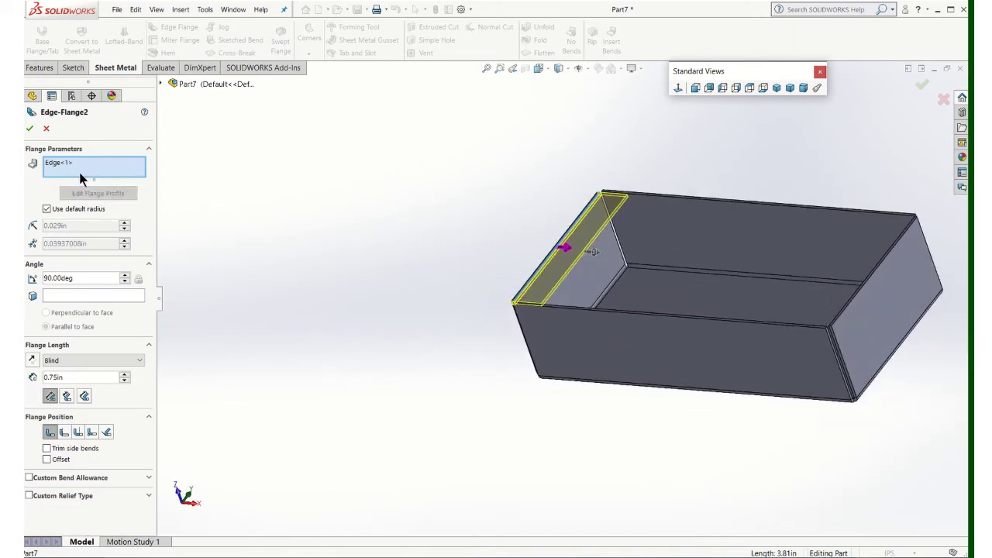
Replace the default bend radius with a custom 0.060 in radius.
left_click(47, 209)
left_click_drag(78, 226, 42, 226)
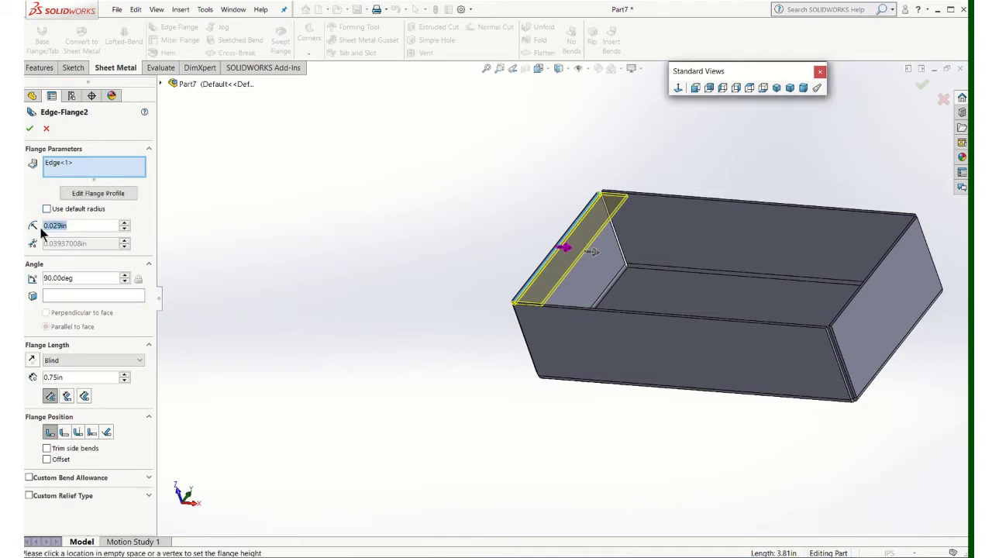
type(".060")
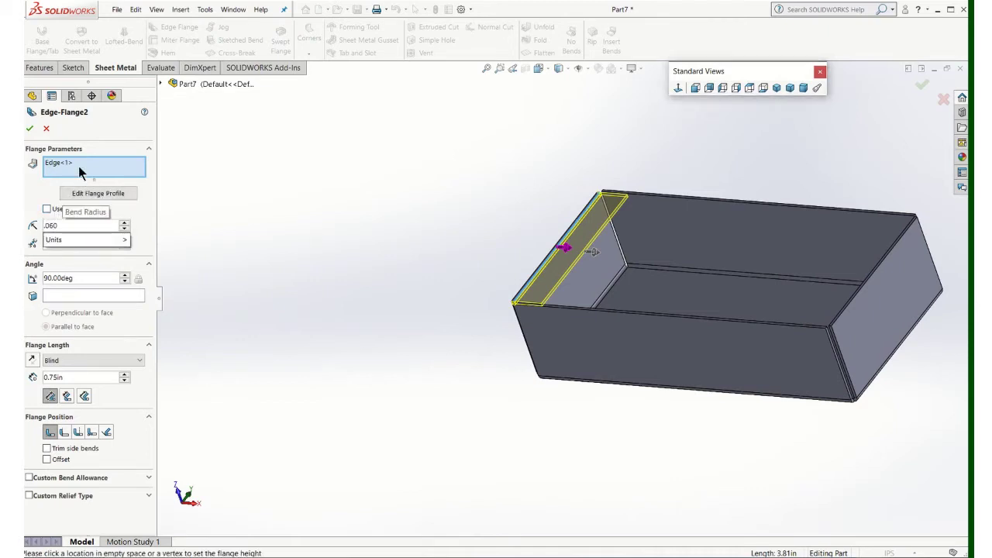
left_click(79, 166)
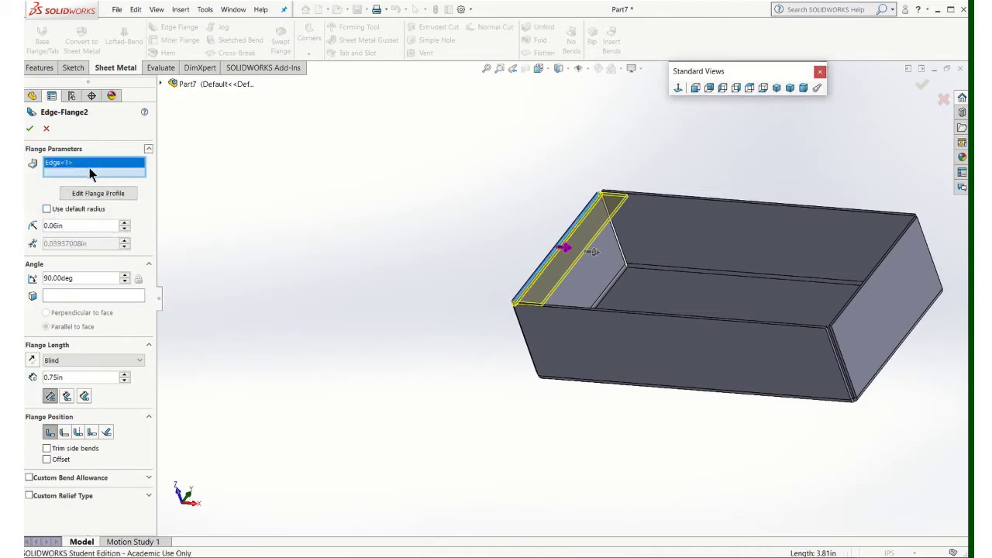
Add the back, front and right top edges and finish Edge-Flange2.
left_click(720, 206)
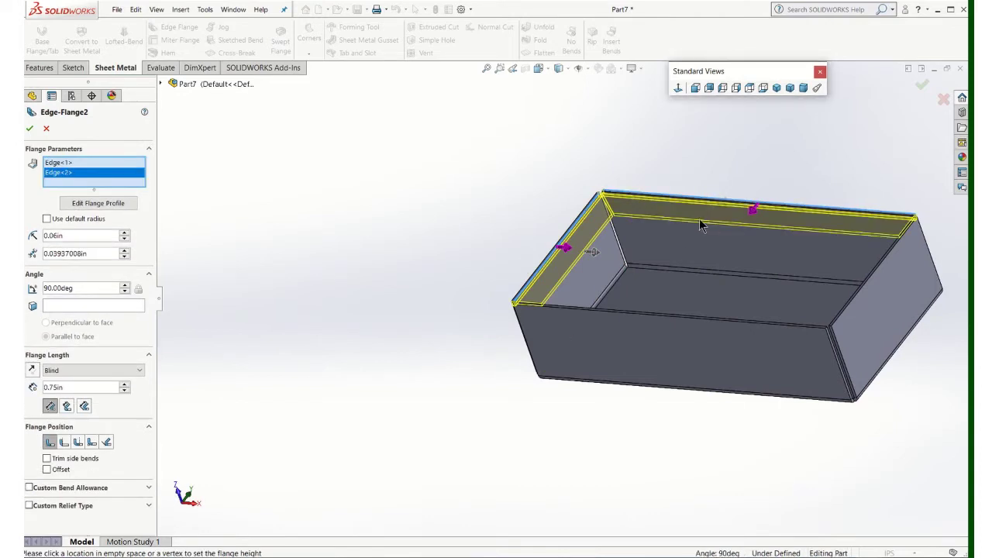
scroll(631, 215, "up", 5)
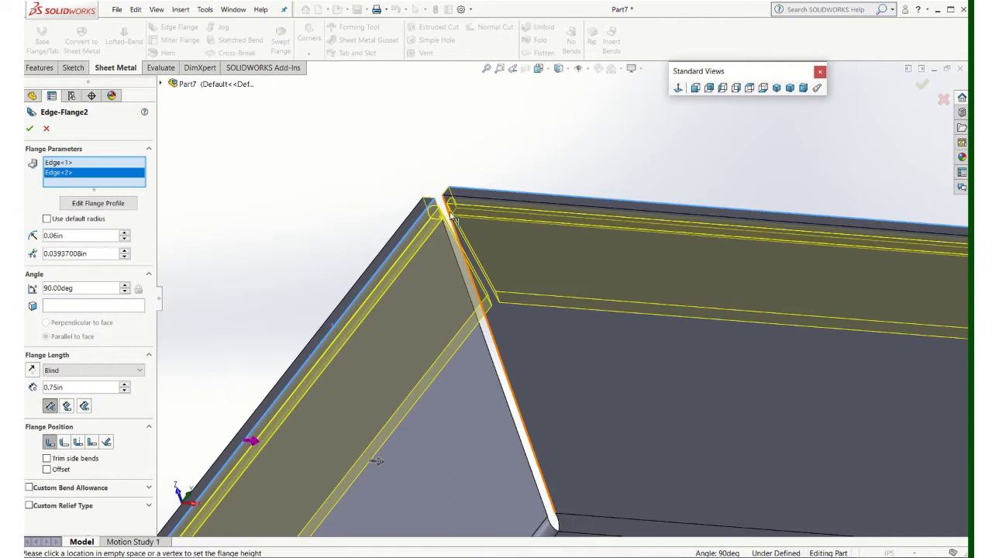
scroll(516, 292, "down", 5)
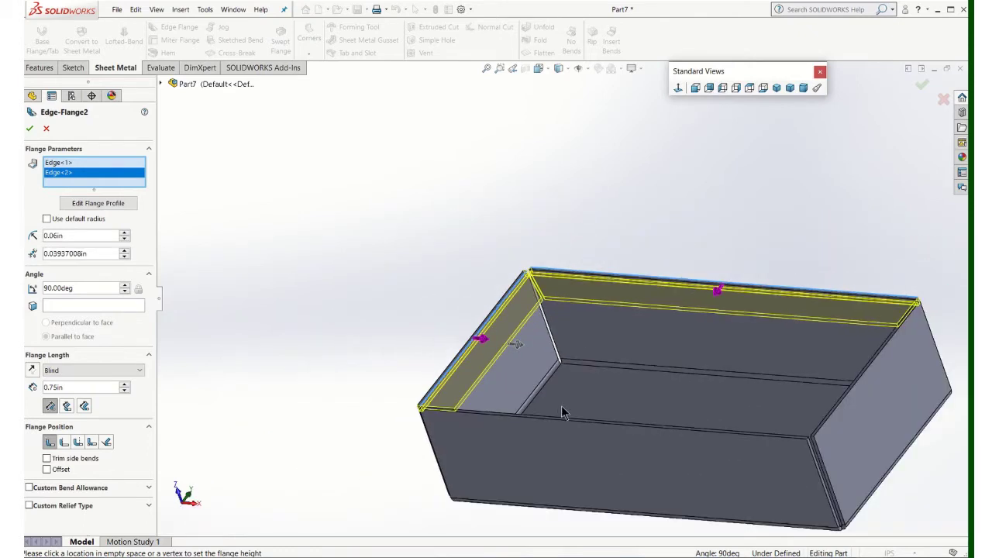
left_click(577, 420)
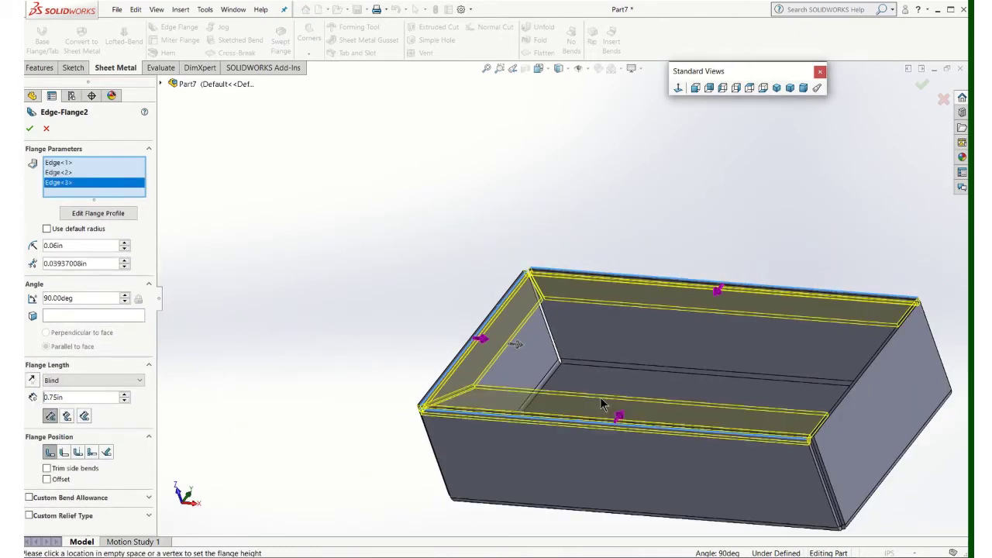
left_click(866, 370)
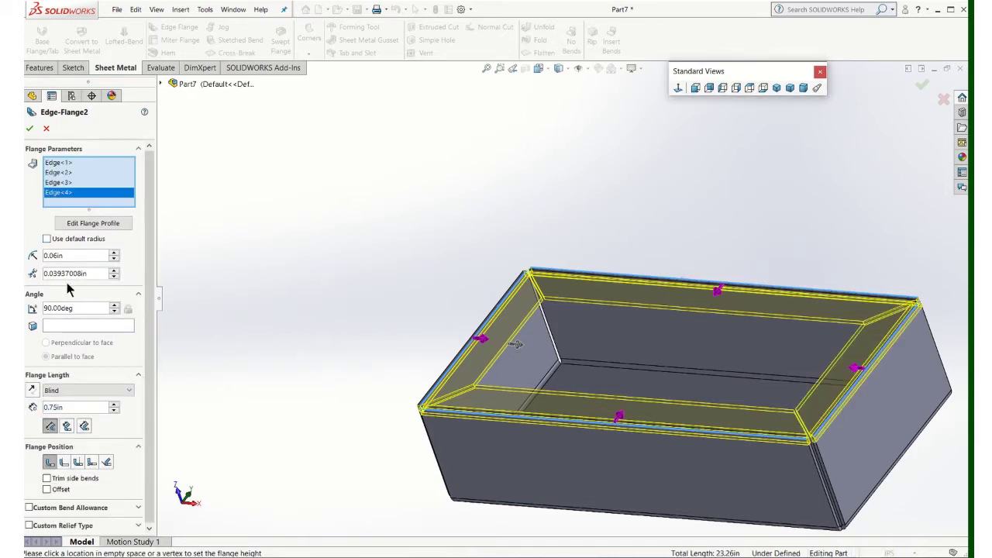
left_click(30, 130)
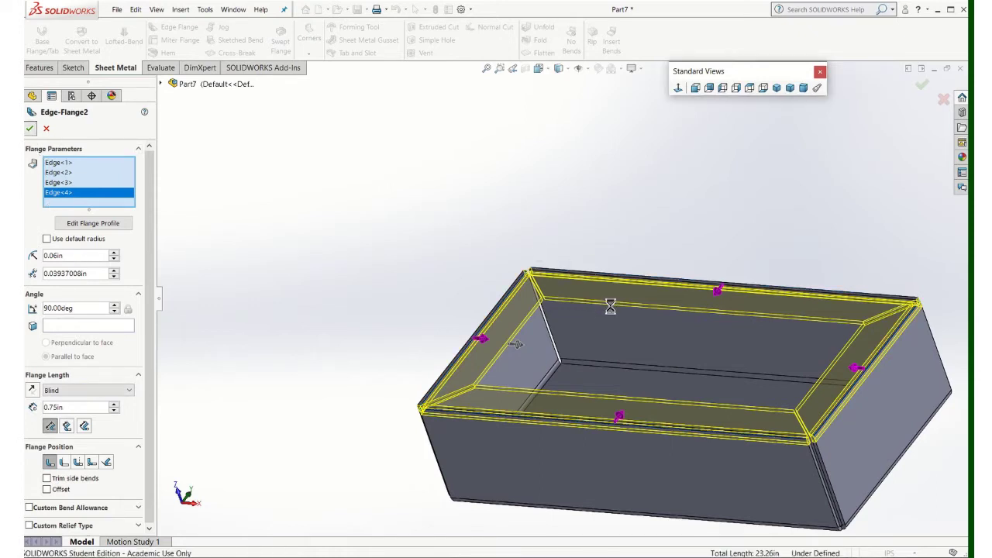
scroll(632, 311, "up", 2)
Pan the box and start Sketch30 on the left flange face.
scroll(635, 309, "down", 2)
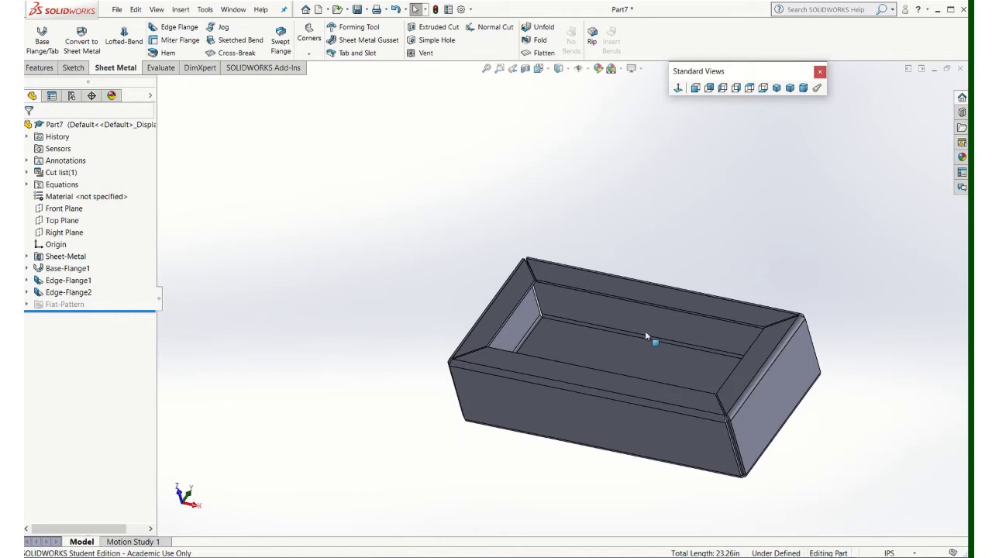
middle_click_drag(663, 324, 351, 275, "ctrl")
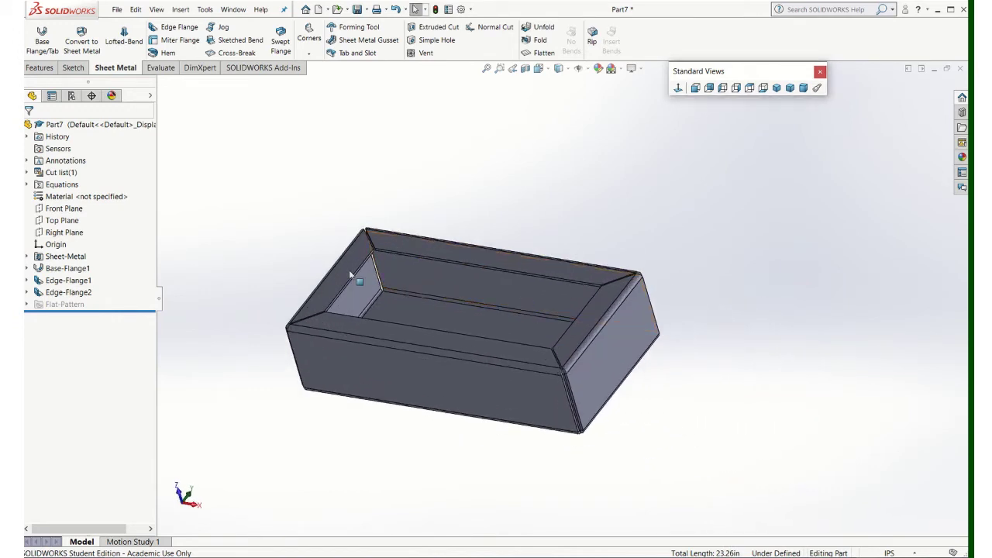
left_click(78, 68)
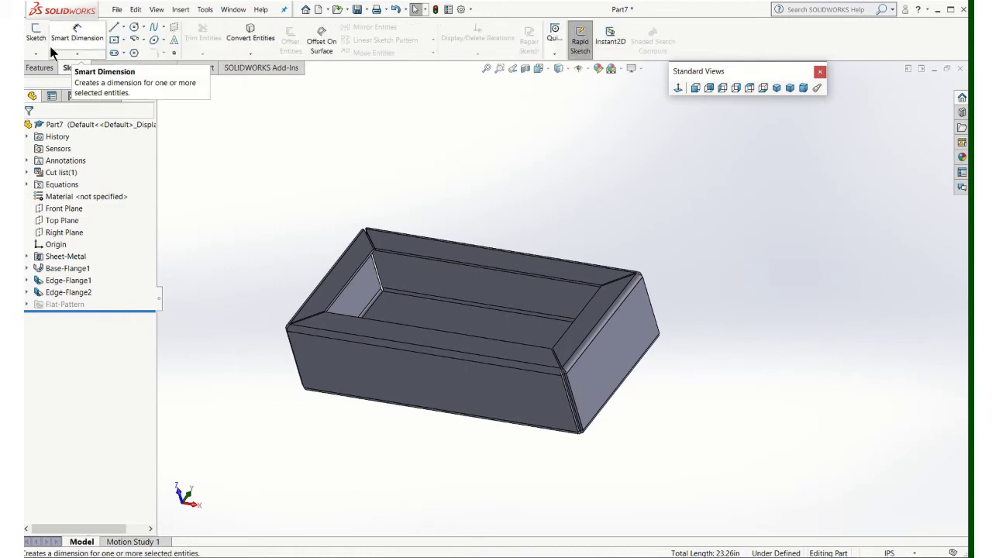
left_click(35, 35)
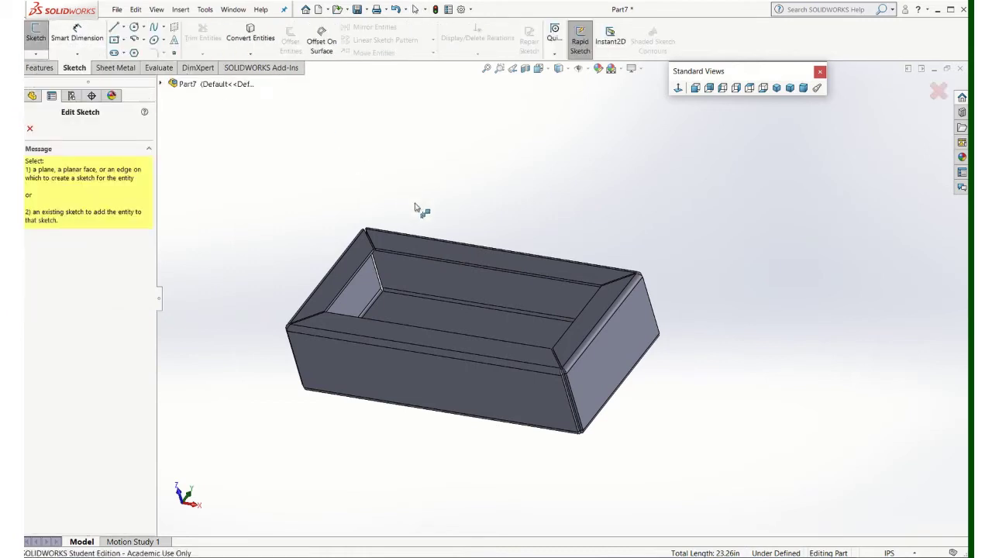
scroll(416, 233, "down", 3)
left_click(344, 293)
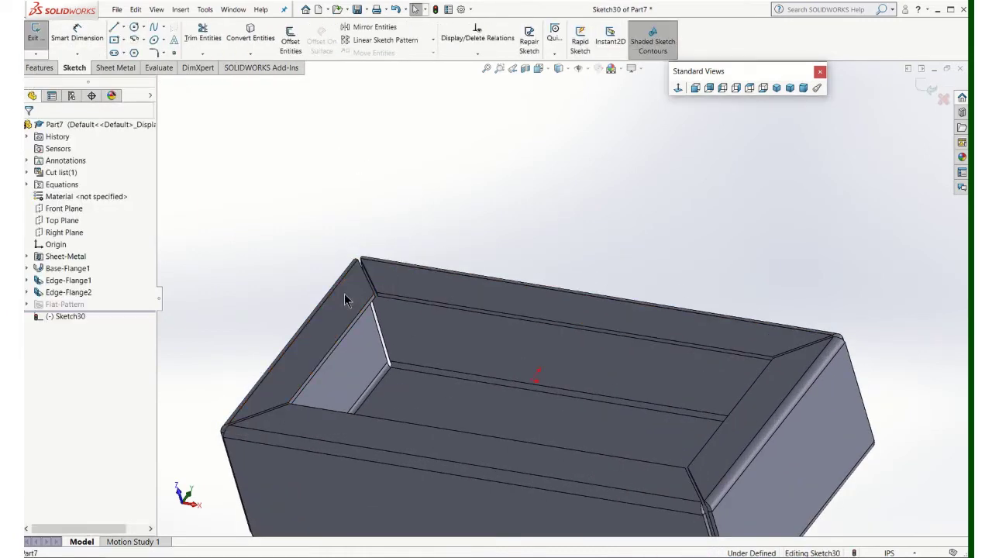
Draw four hole circles, two on the left flange and two on the right.
left_click(134, 26)
scroll(377, 250, "down", 3)
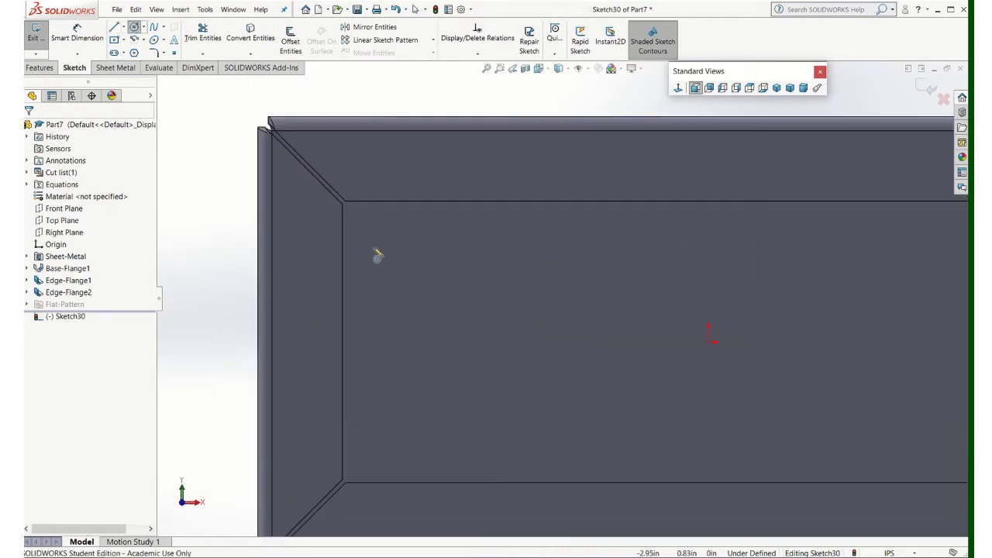
left_click(310, 222)
left_click(326, 226)
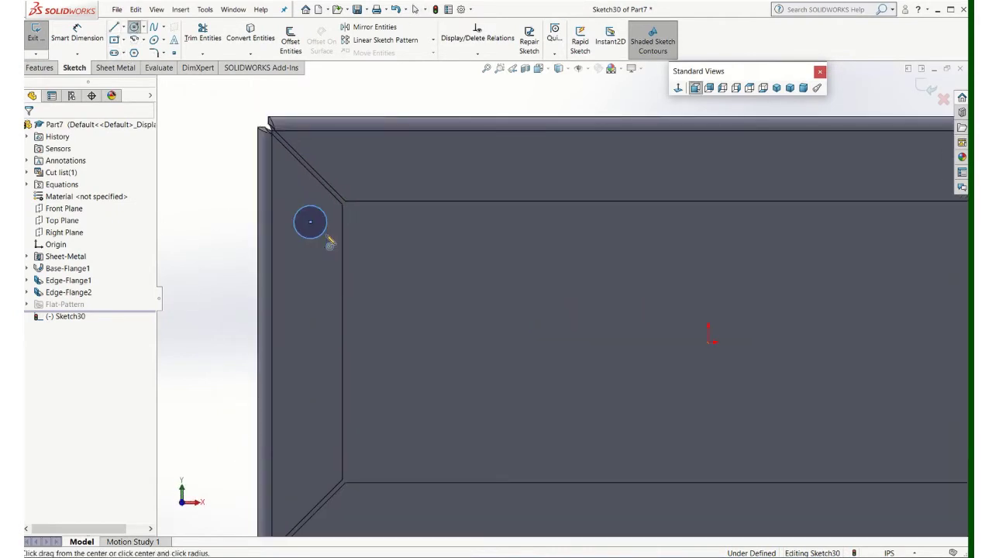
left_click(310, 449)
left_click(327, 452)
scroll(436, 388, "up", 5)
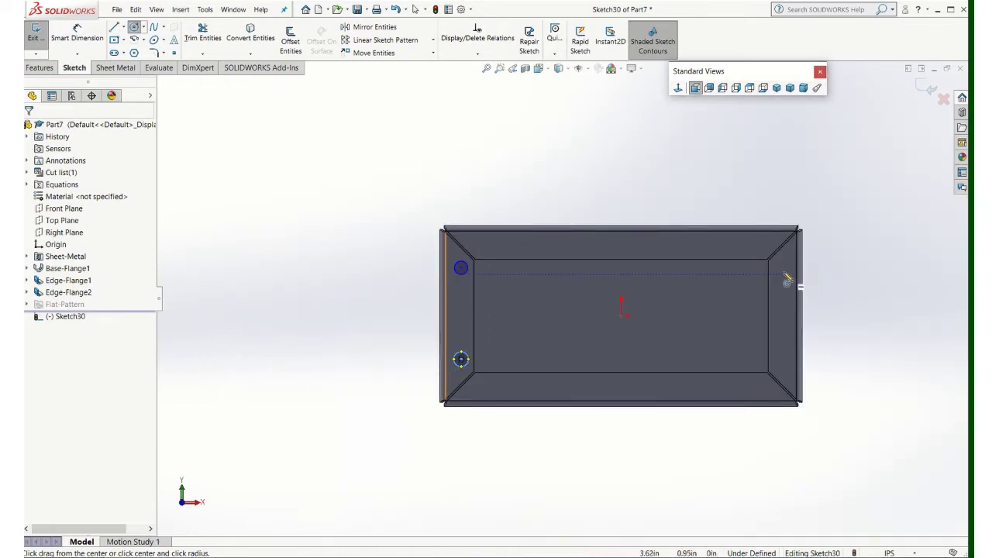
left_click(783, 270)
left_click(789, 270)
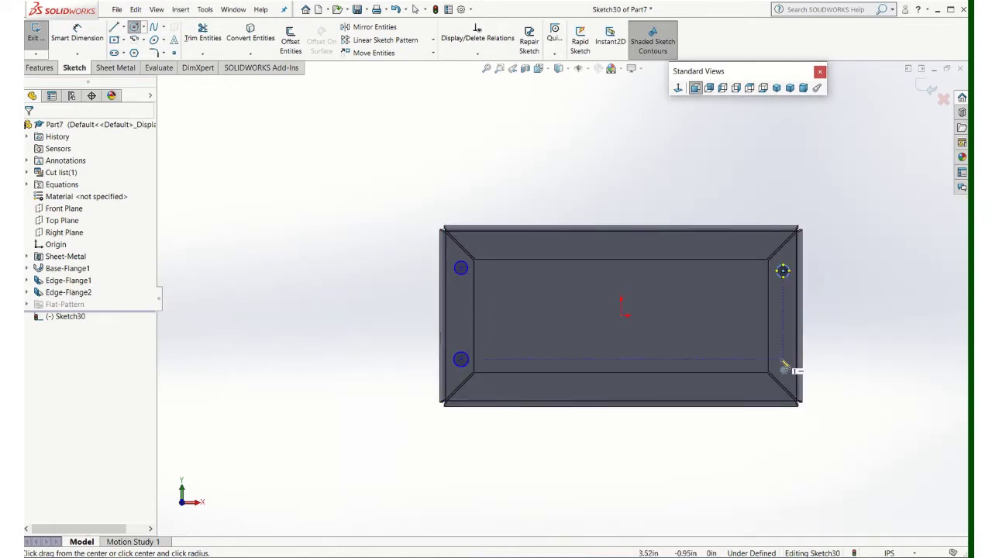
left_click(783, 359)
left_click(789, 359)
scroll(534, 291, "up", 2)
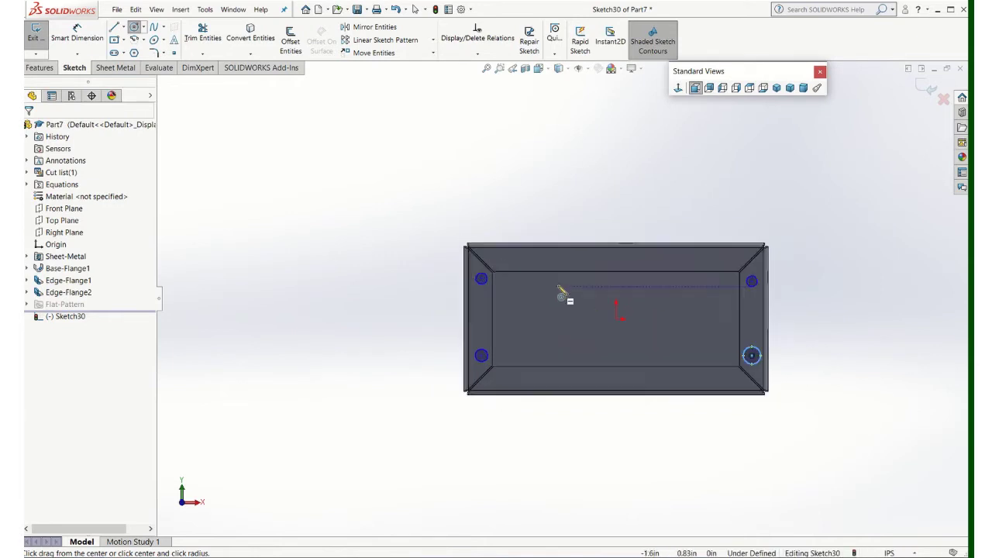
scroll(562, 295, "down", 2)
Dimension the top-left circle to a Ø.19 diameter.
left_click(84, 37)
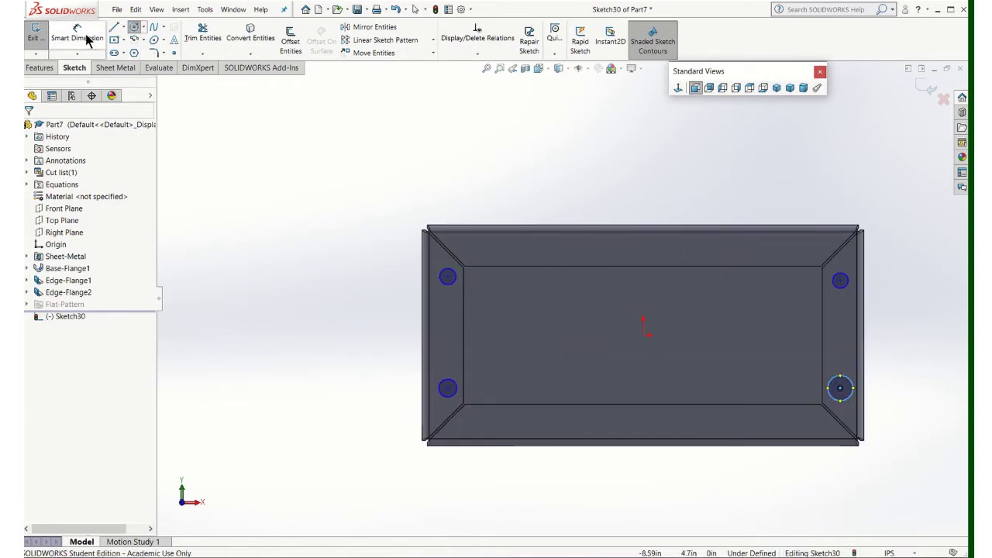
left_click(448, 275)
left_click(346, 195)
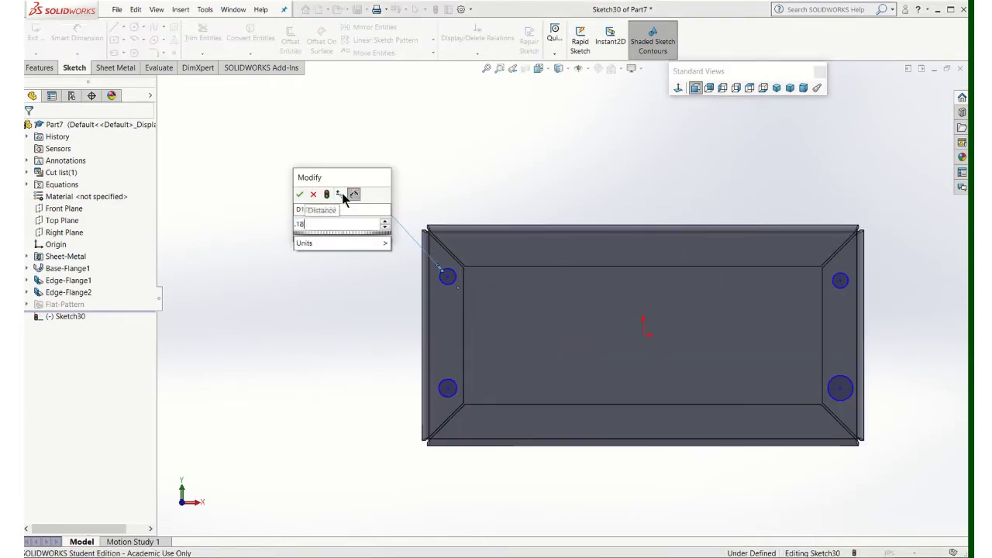
key("BackSpace")
type("9")
key("Return")
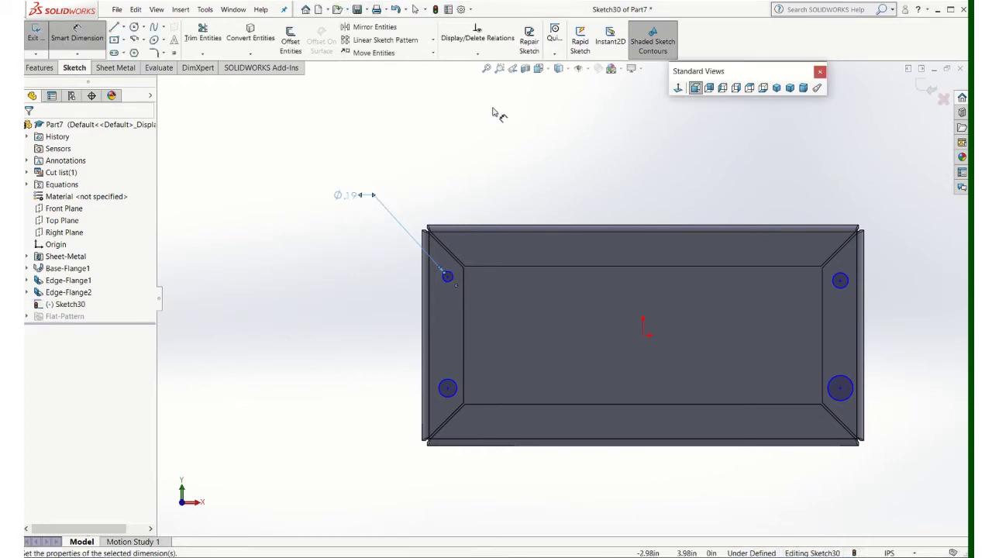
left_click(477, 53)
Select all four hole circles and apply an Equal relation so each is Ø.19.
left_click(467, 80)
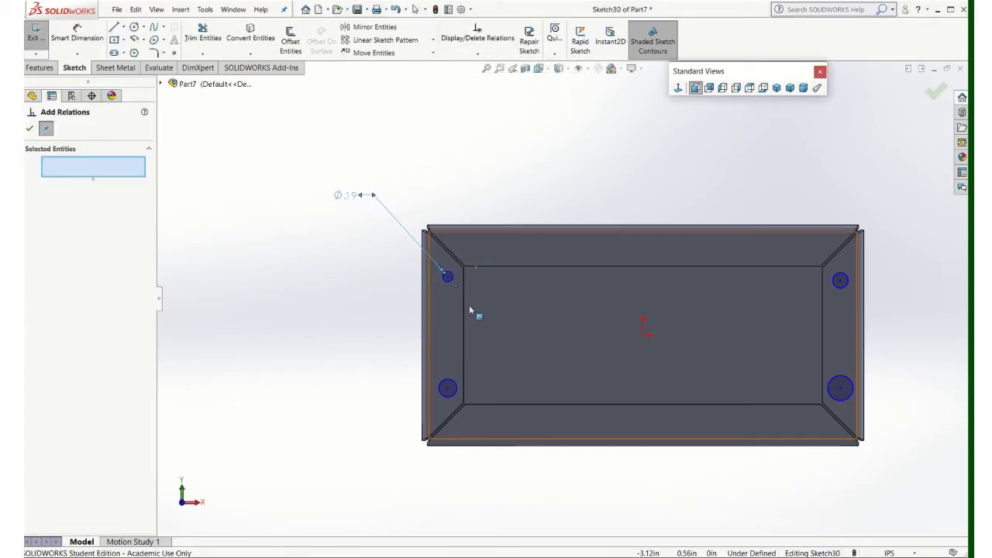
left_click(449, 277)
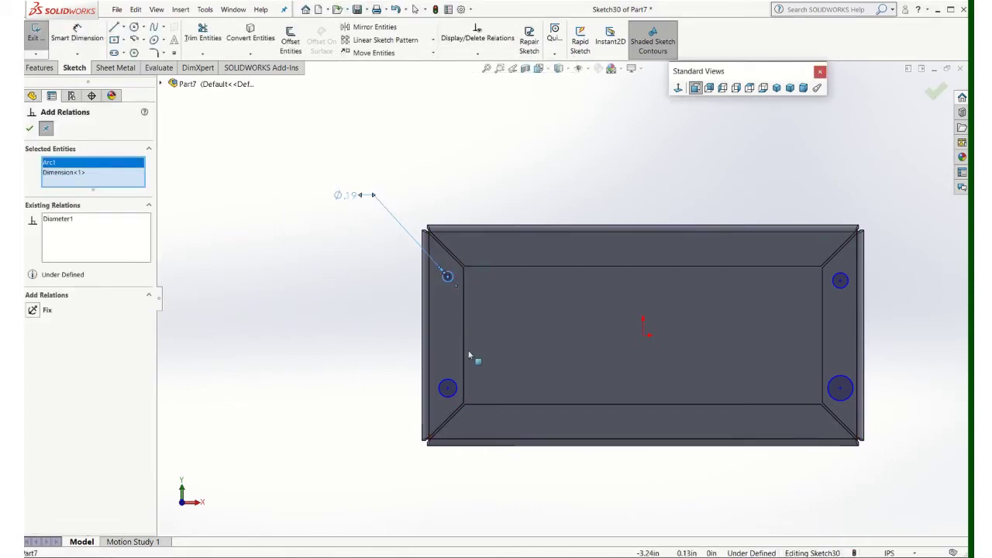
left_click(449, 387)
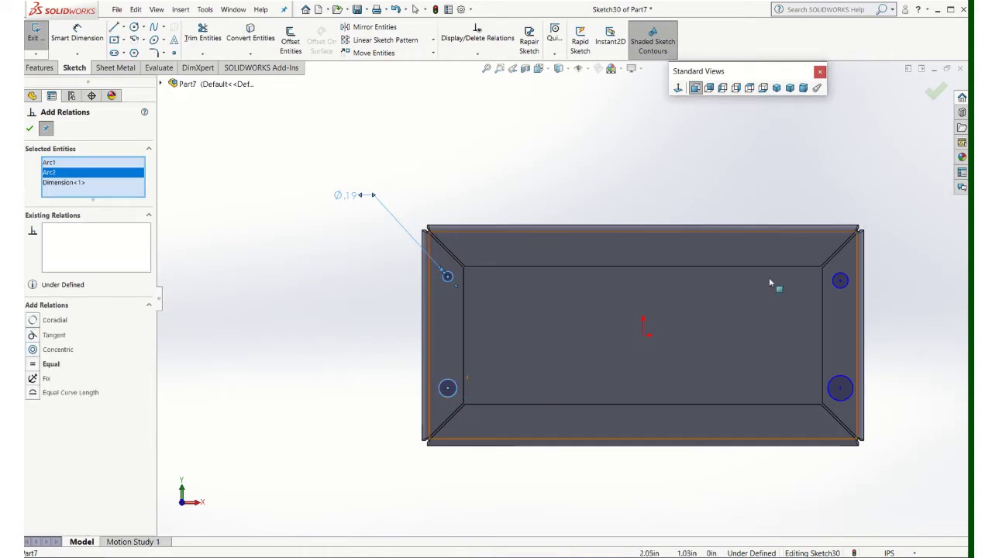
left_click(839, 280)
left_click(842, 375)
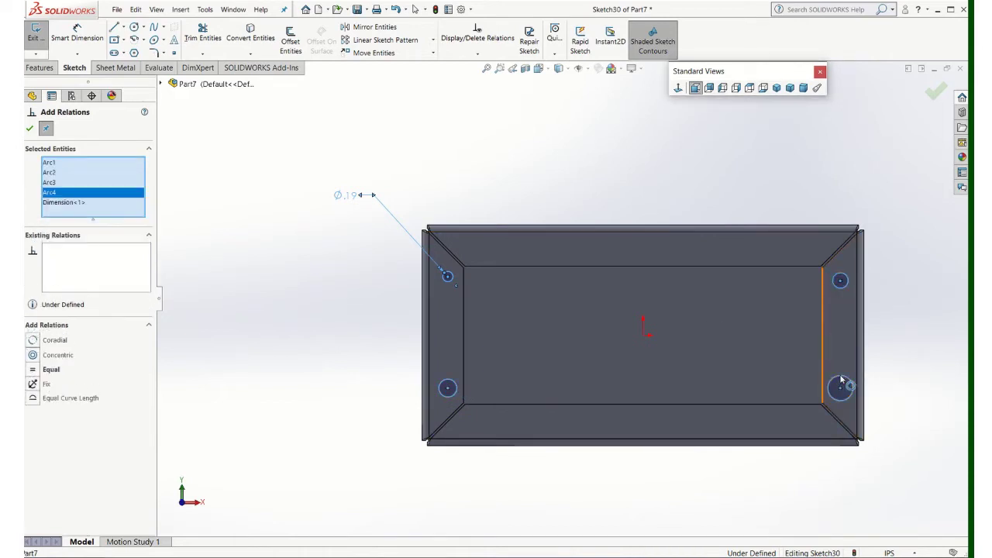
left_click(31, 371)
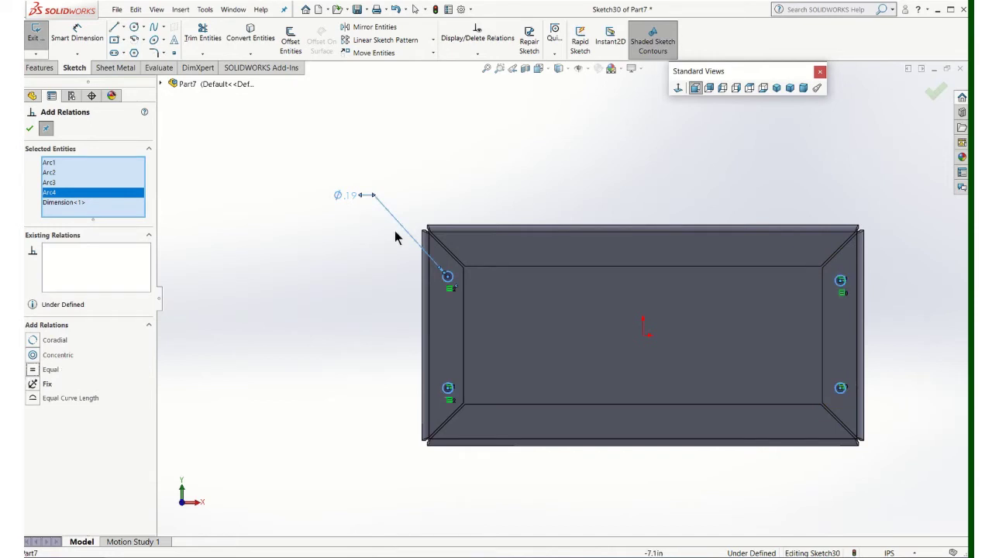
left_click(31, 130)
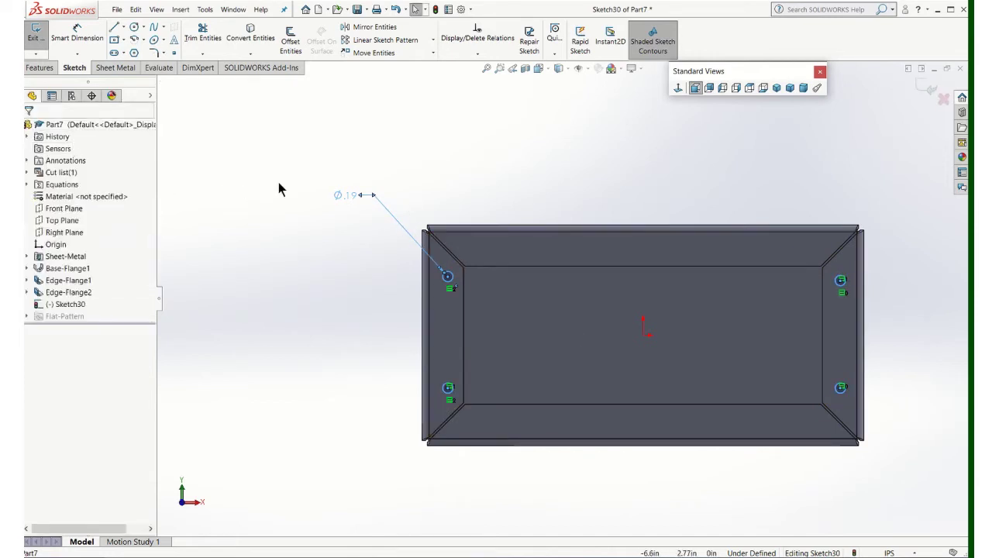
Dimension the top-left hole .25 horizontally and vertically from the flange's inner edges.
left_click(75, 35)
scroll(566, 322, "down", 4)
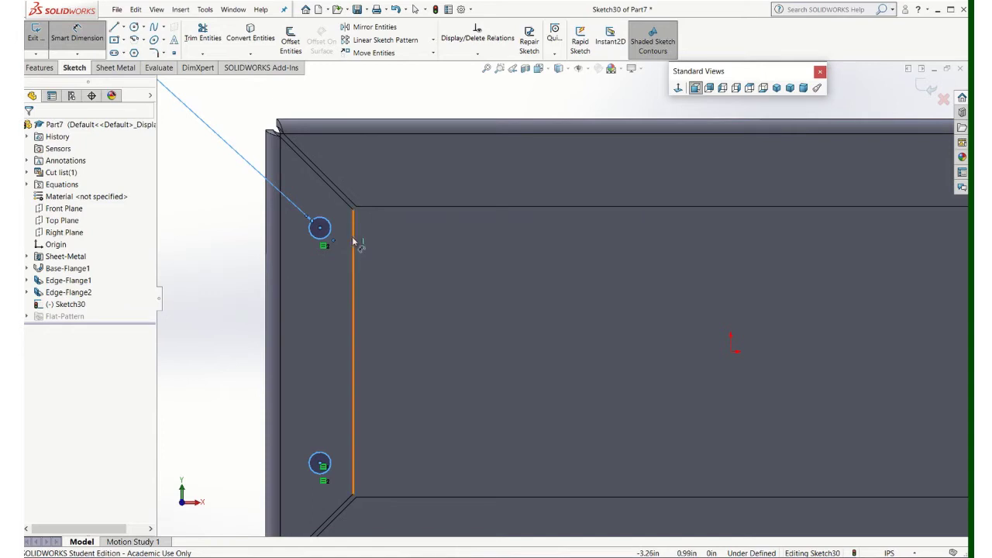
left_click(353, 244)
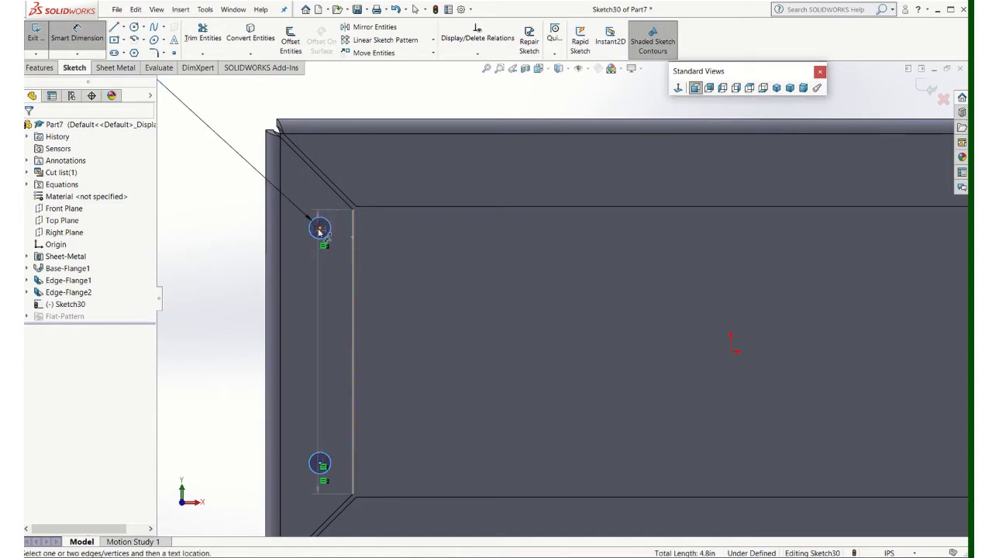
left_click(320, 228)
left_click(334, 106)
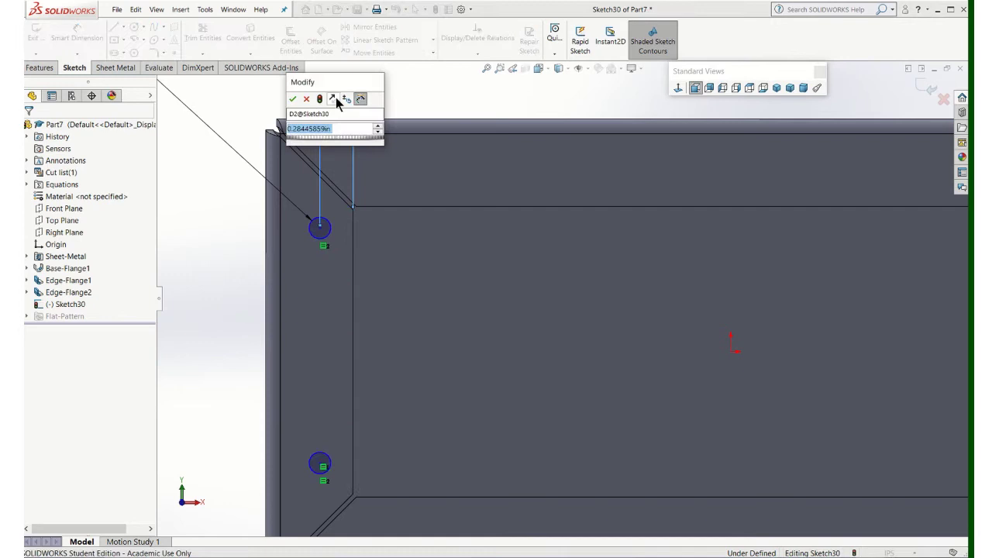
key("BackSpace")
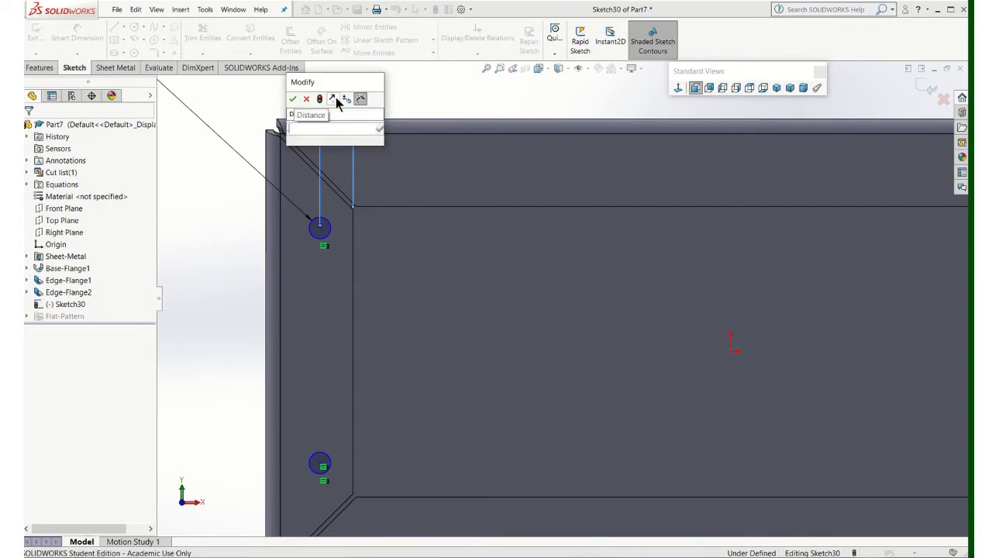
type("0.28")
left_click(293, 98)
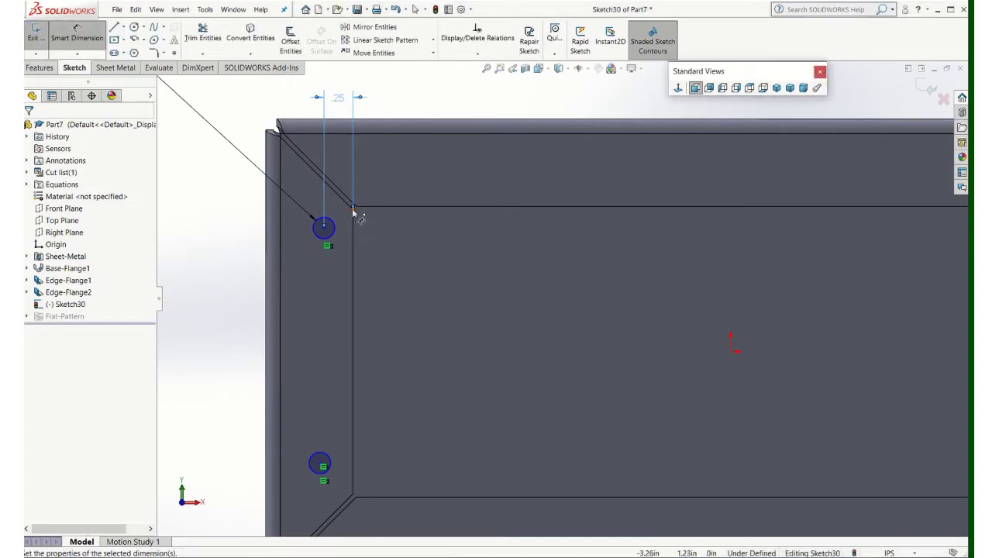
left_click(323, 230)
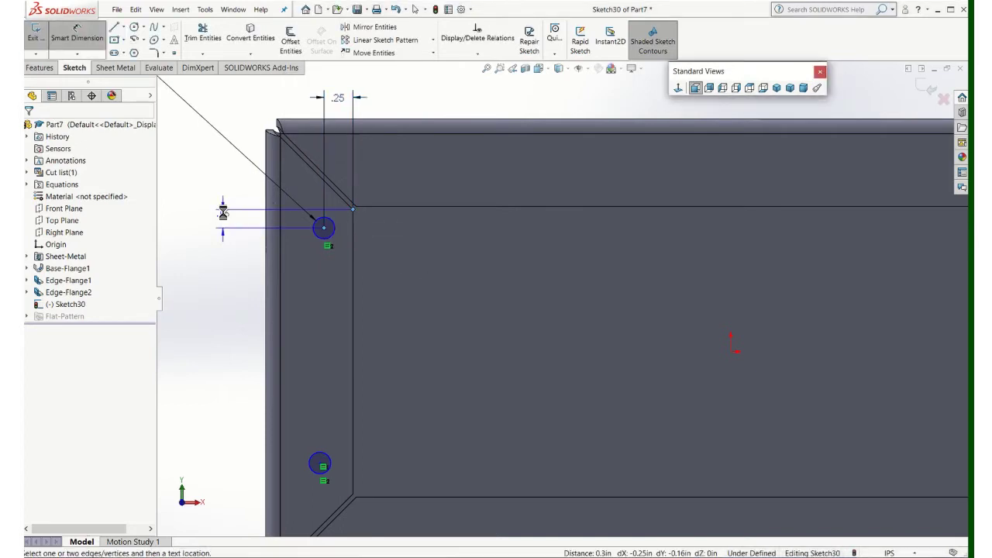
left_click(222, 211)
type("25")
key("Return")
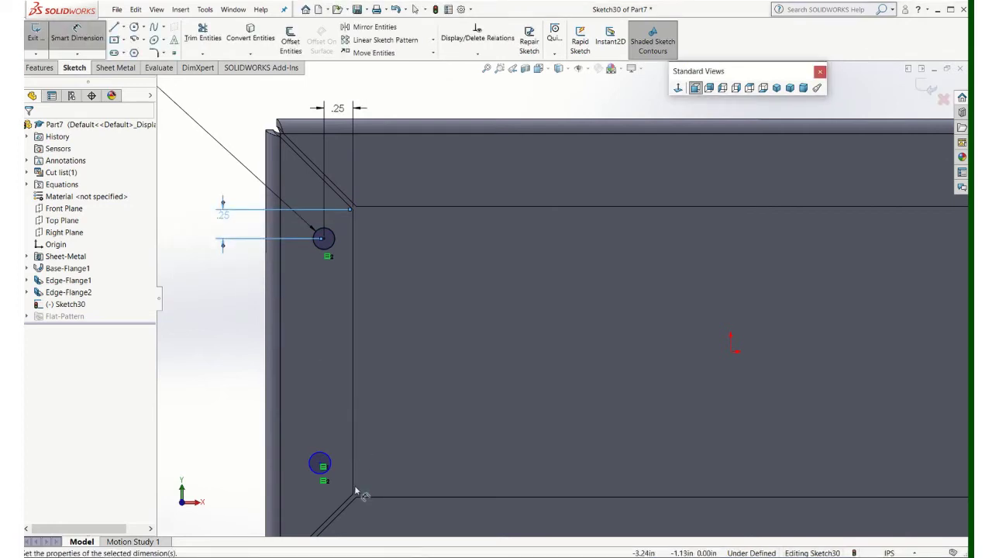
Locate the lower-left hole .25 vertically from the lower inner corner and .25 horizontally from the inner edge.
left_click(353, 497)
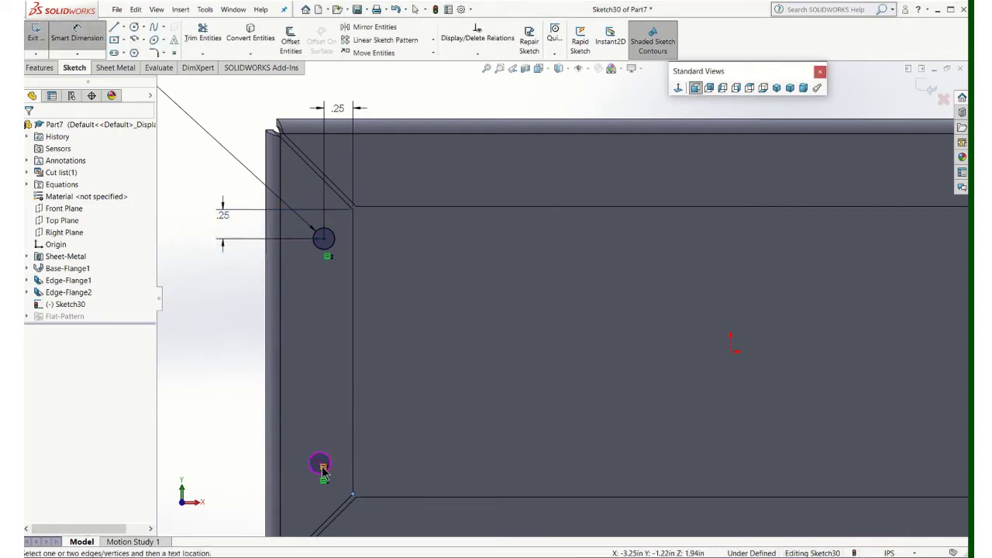
left_click(320, 464)
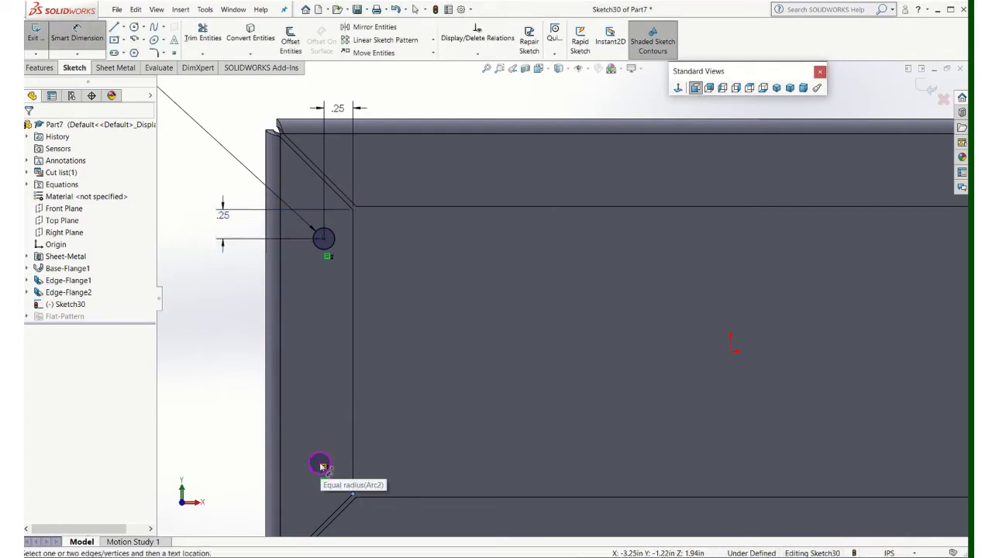
left_click(233, 479)
type(".25")
key("Return")
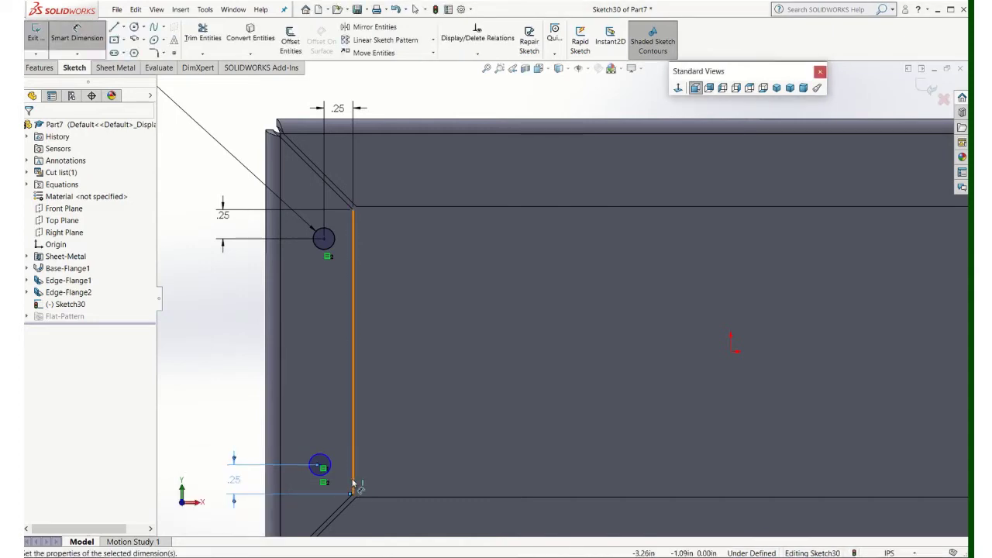
left_click(352, 486)
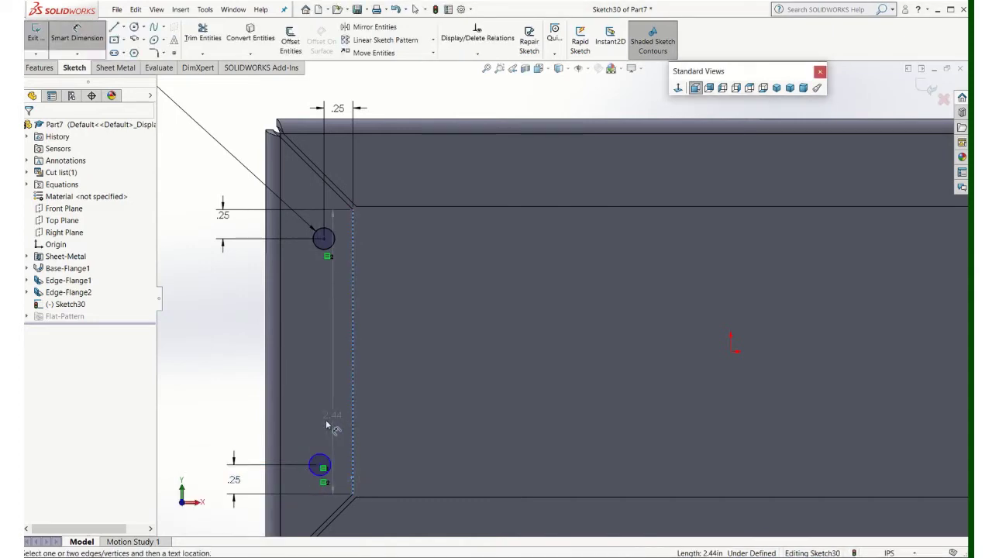
key("Escape")
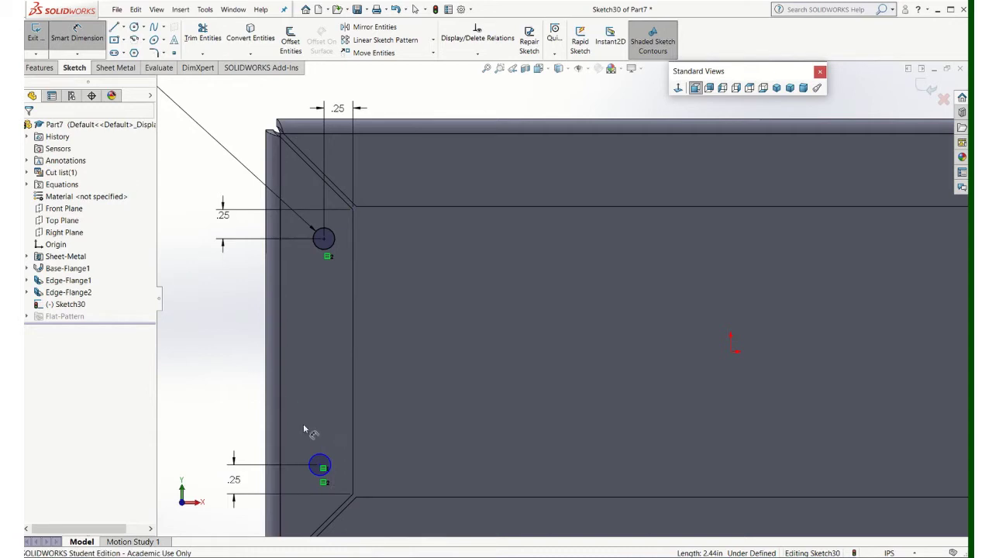
left_click(354, 434)
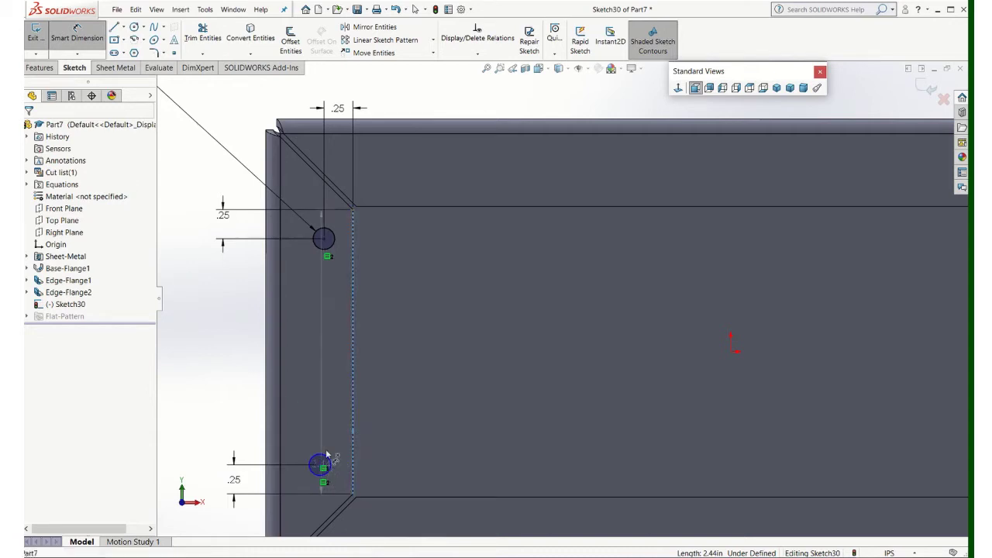
left_click(320, 465)
left_click(335, 442)
type(".25")
key("Return")
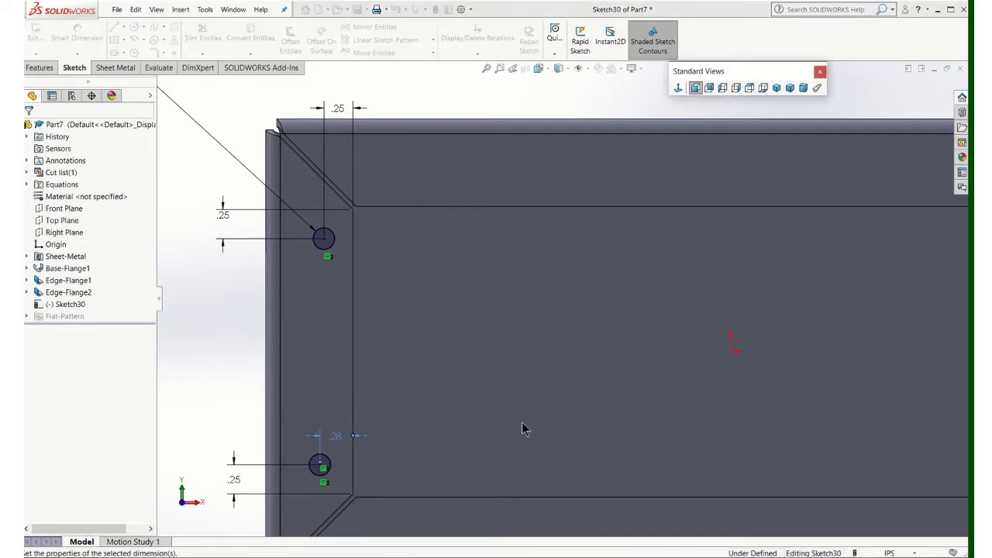
Zoom out and orbit the part to see the right-side holes inside the box.
key("z")
key("Escape")
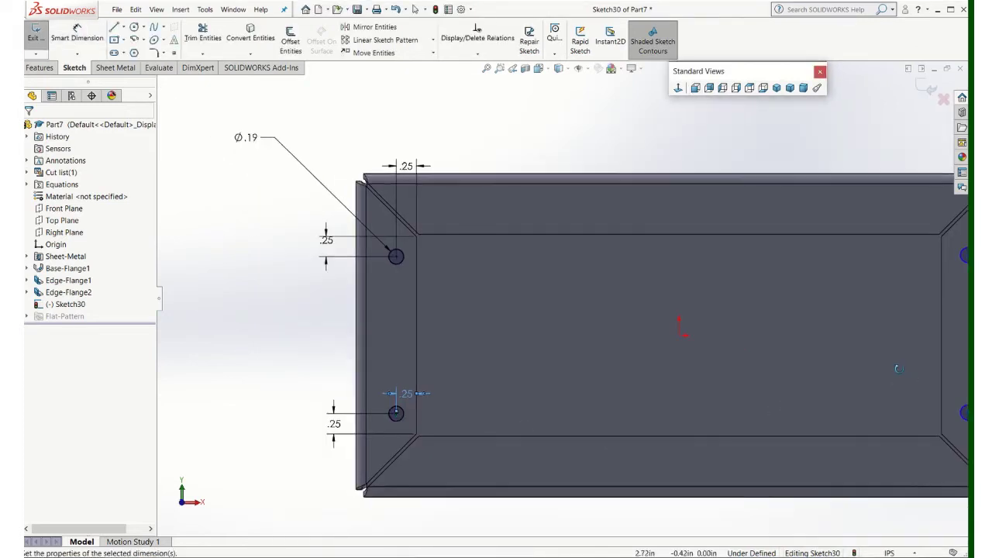
middle_click_drag(898, 369, 763, 371)
key("Return")
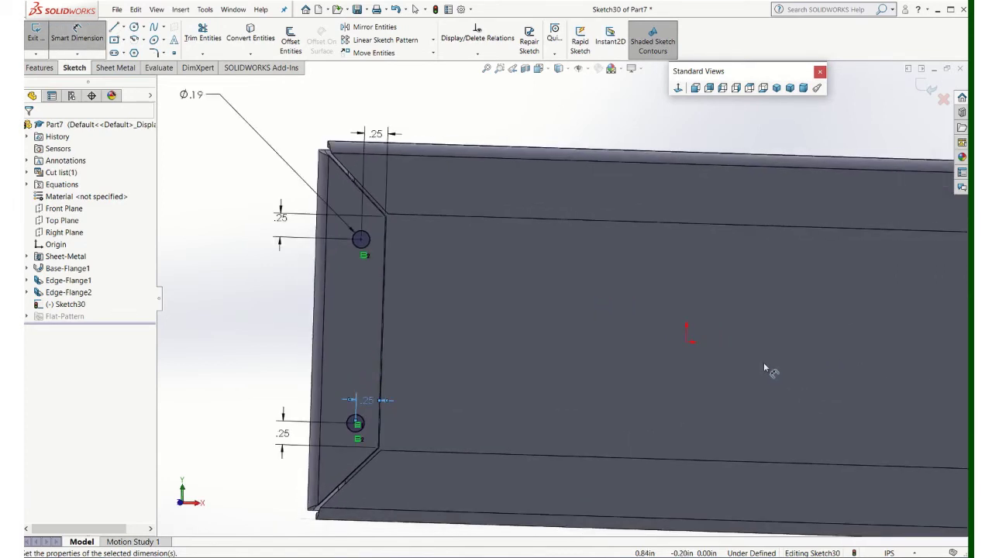
key("Escape")
middle_click_drag(777, 363, 675, 339)
scroll(675, 339, "down", 5)
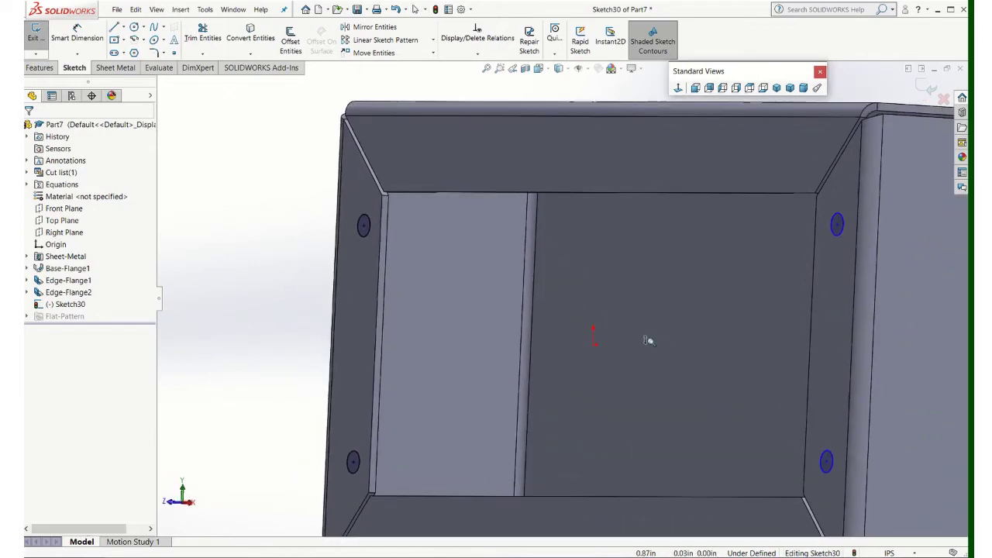
scroll(757, 335, "down", 2)
scroll(759, 333, "up", 2)
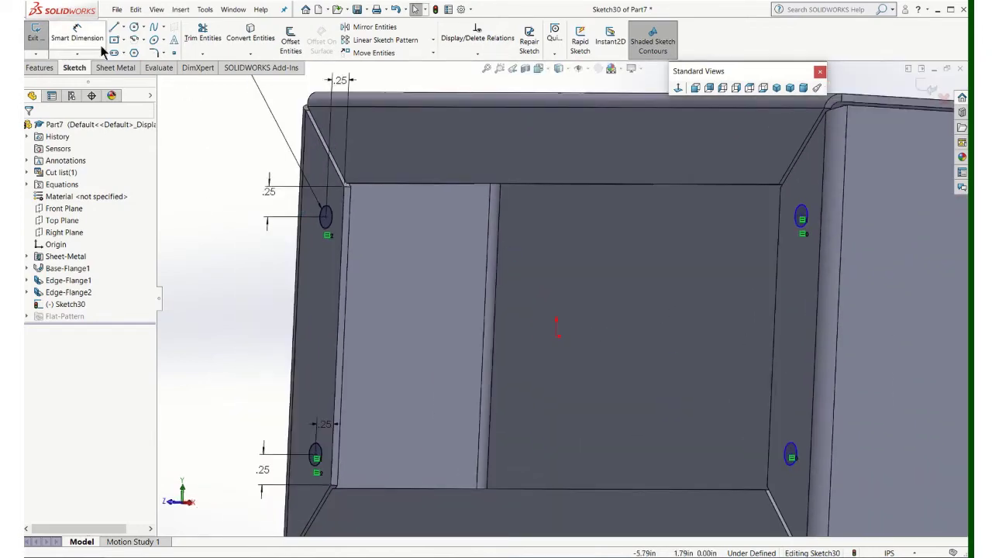
Locate the top-right hole .25 from the right flange's inner edge and .25 from the top edge.
left_click(77, 35)
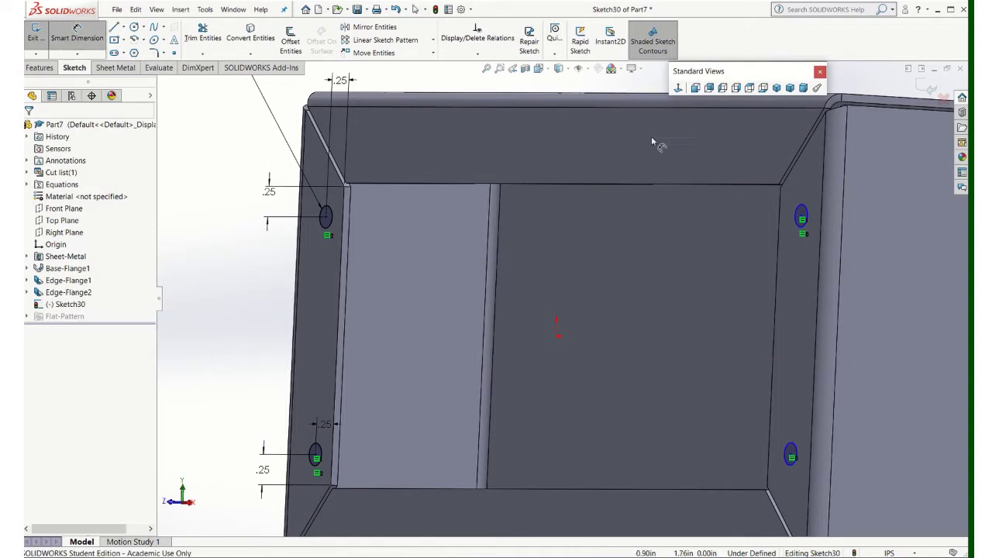
left_click(781, 218)
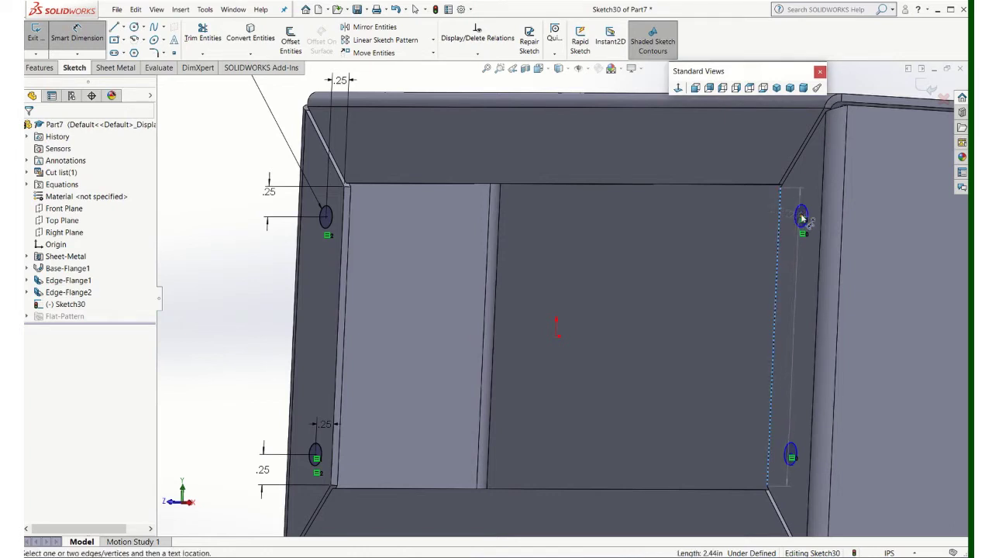
left_click(803, 217)
left_click(792, 150)
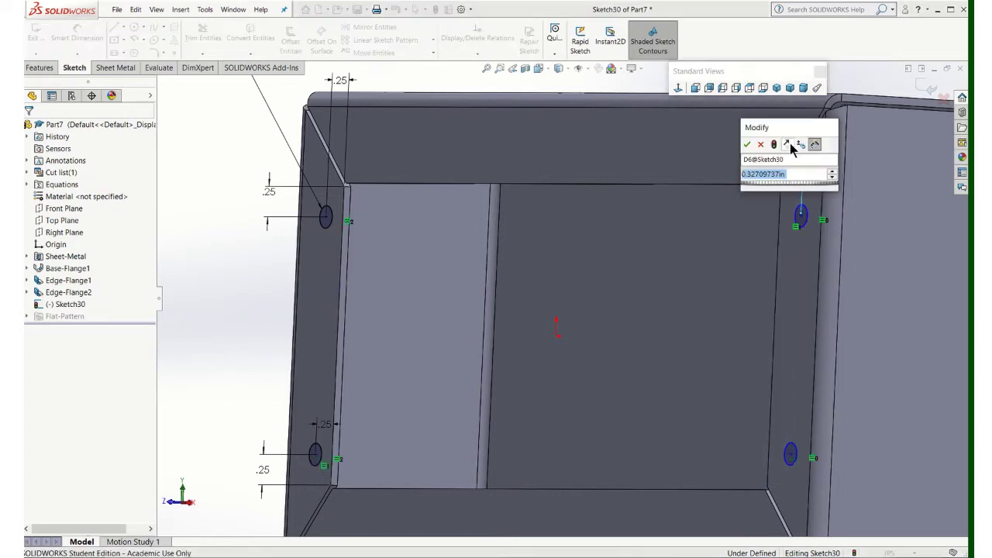
type(".25")
key("Return")
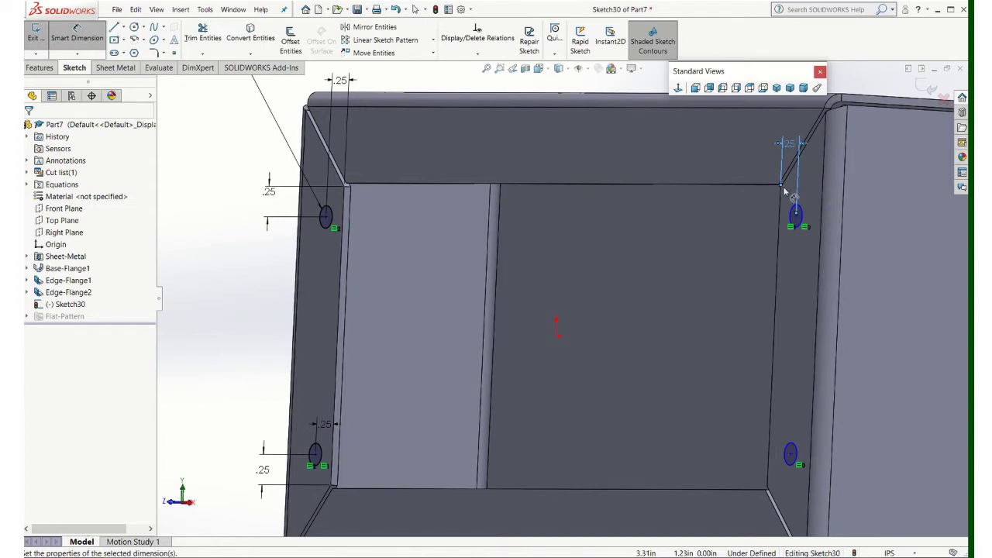
key("Escape")
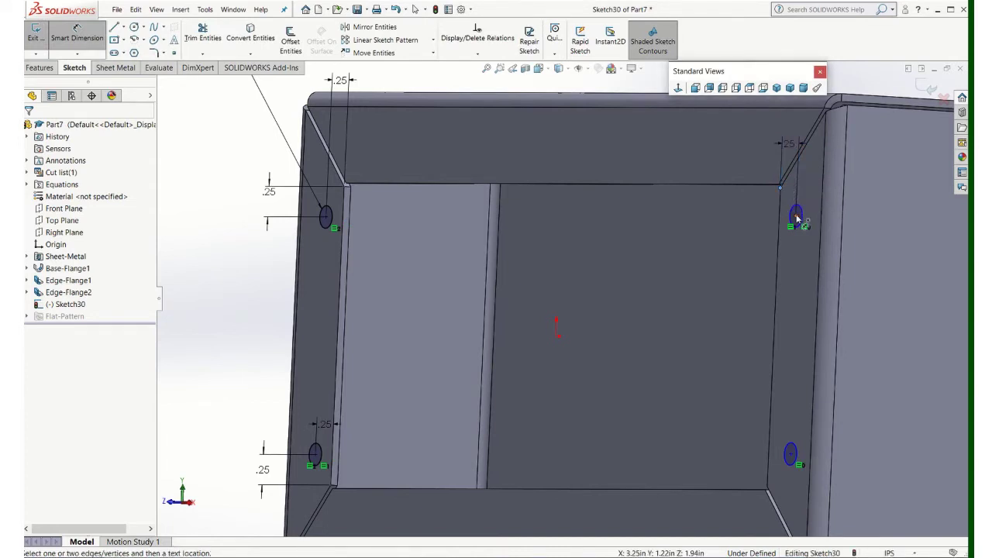
left_click(797, 220)
left_click(819, 188)
left_click(830, 203)
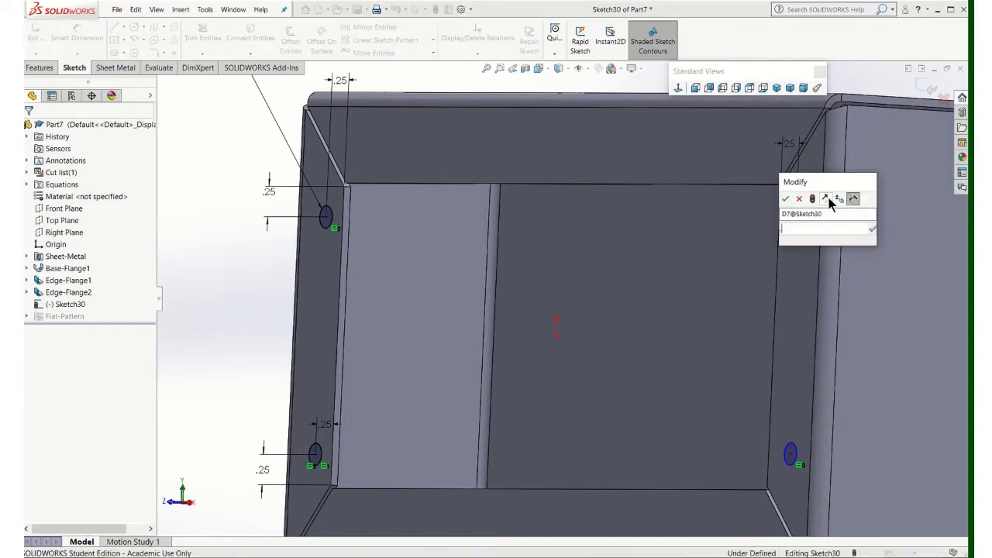
type(".25")
key("Return")
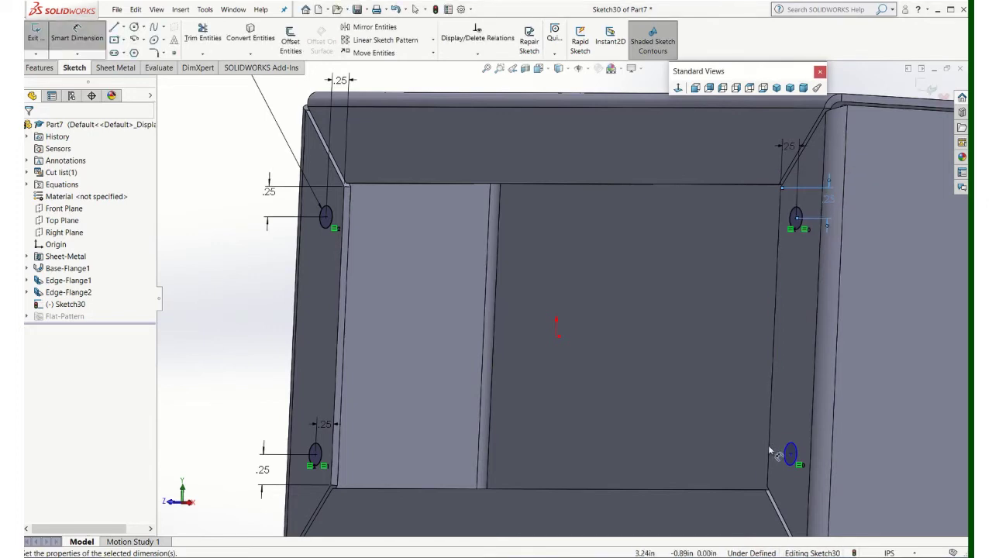
Dimension the lower-right hole .25 from the right flange's inner edges.
key("Escape")
left_click(770, 444)
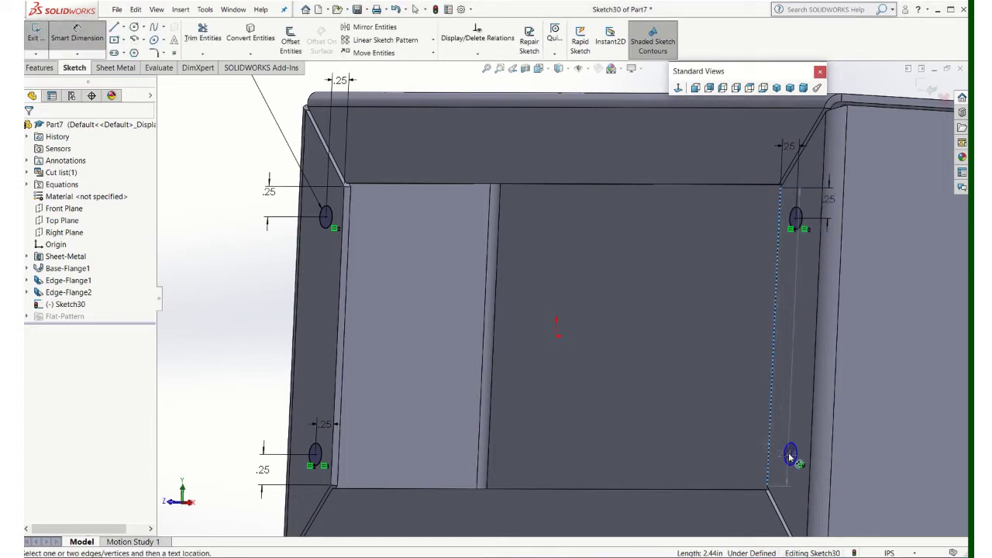
left_click(790, 453)
left_click(782, 417)
type(".2")
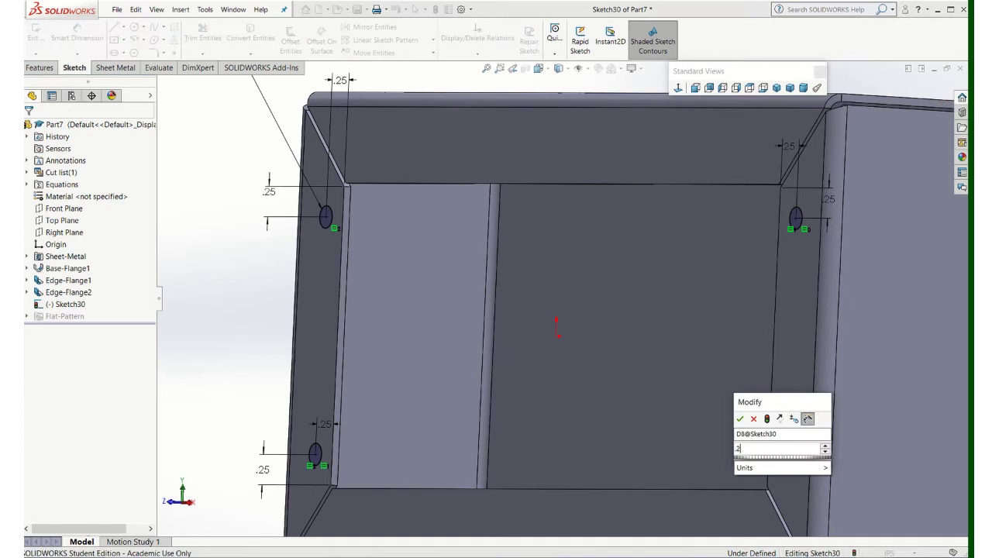
type("5")
key("Return")
key("Escape")
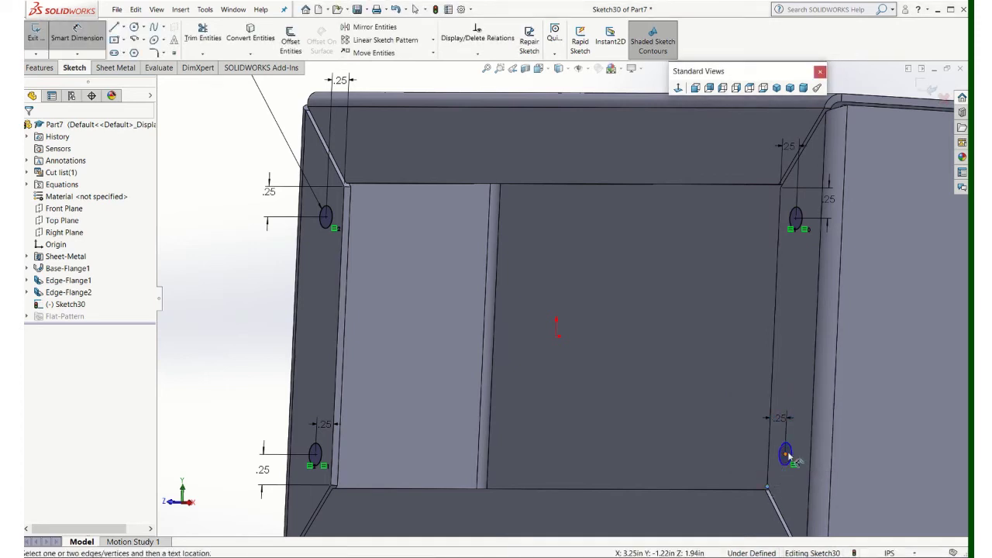
left_click(787, 457)
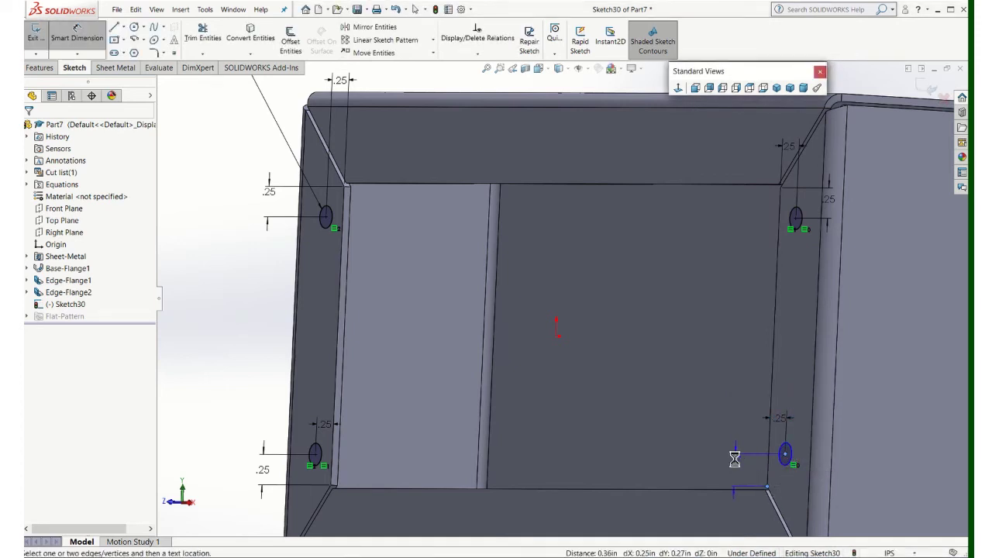
left_click(736, 464)
key("Return")
Fit the sketch in view, face it straight on, and exit the finished hole sketch.
key("f")
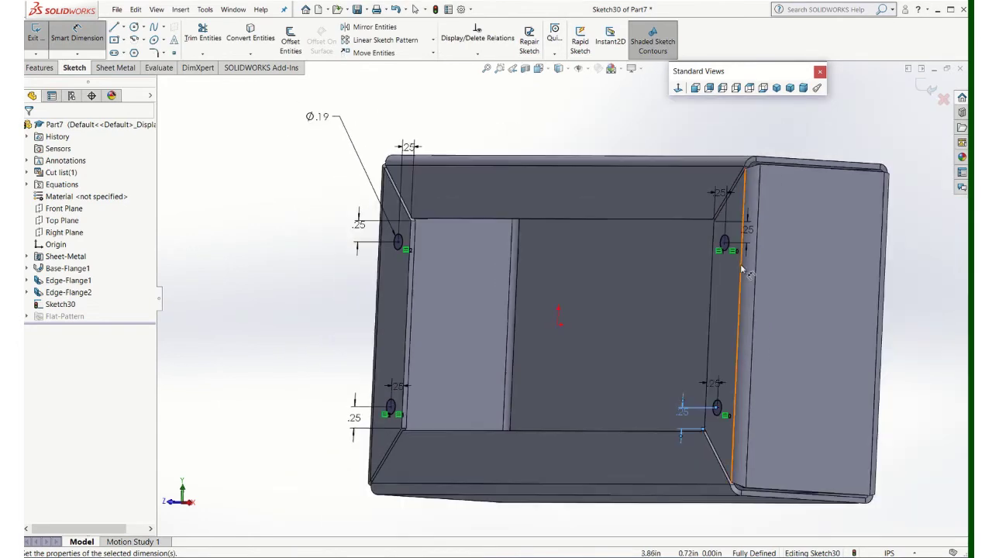
key("ctrl+8")
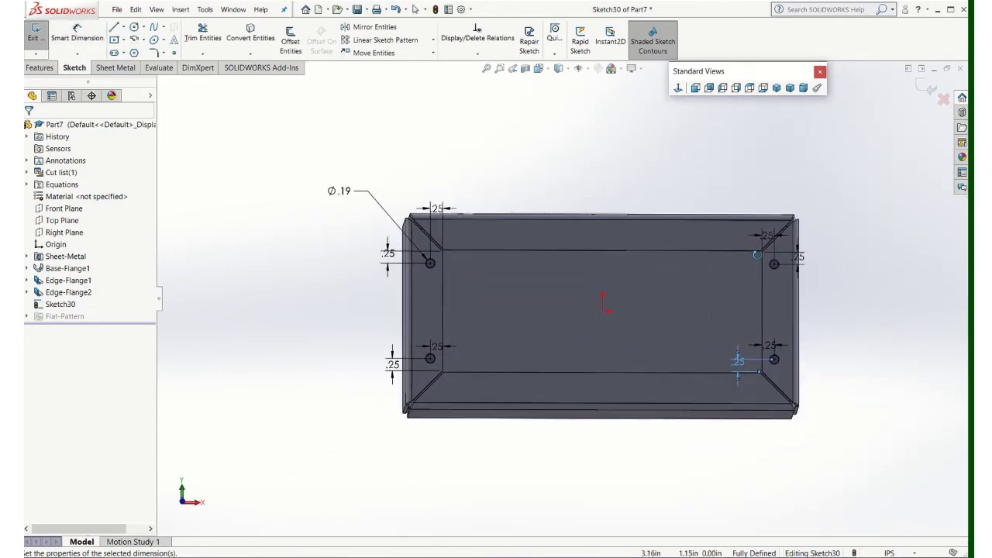
left_click(926, 87)
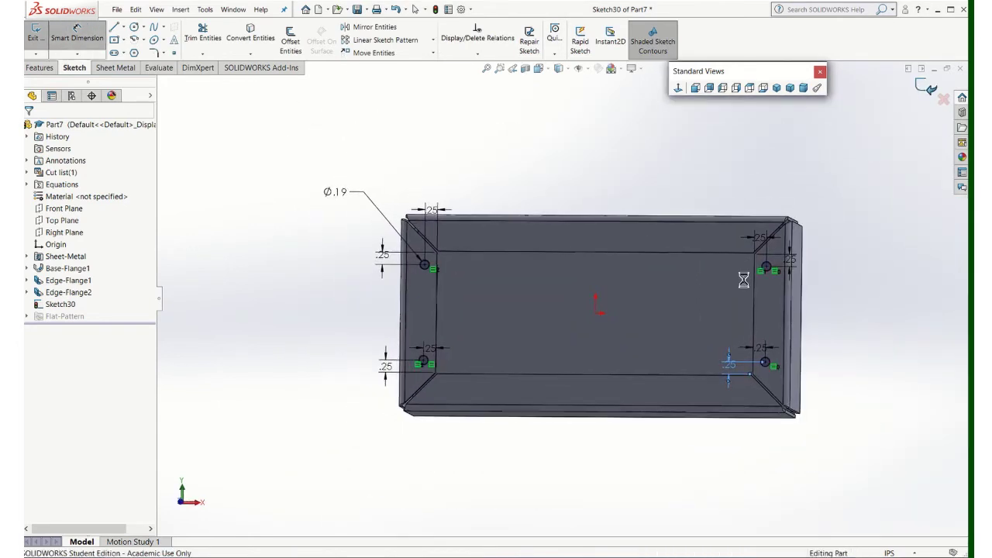
Extrude-cut the four sketched holes with Up To Next, then orbit to inspect them.
left_click(39, 68)
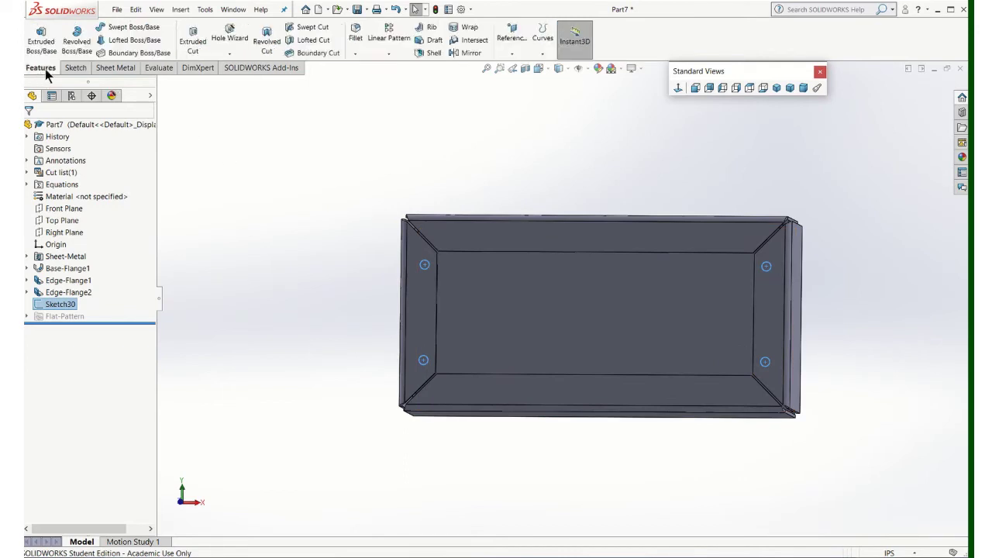
left_click(192, 38)
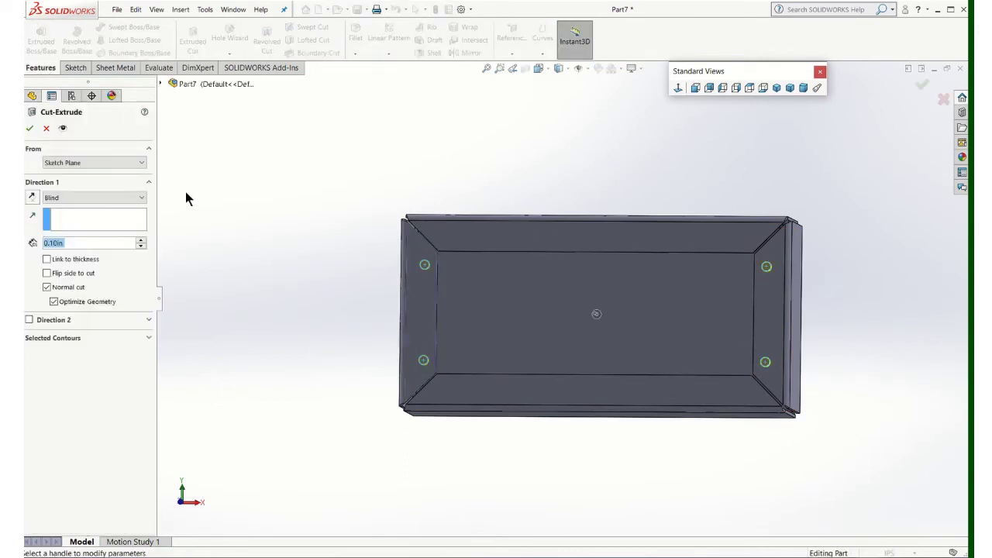
left_click(141, 197)
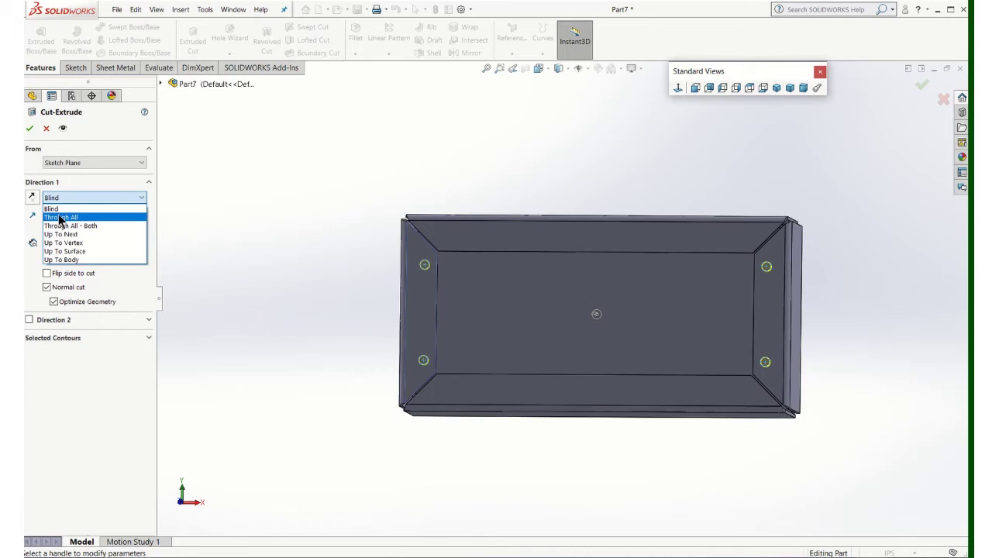
left_click(62, 234)
left_click(29, 129)
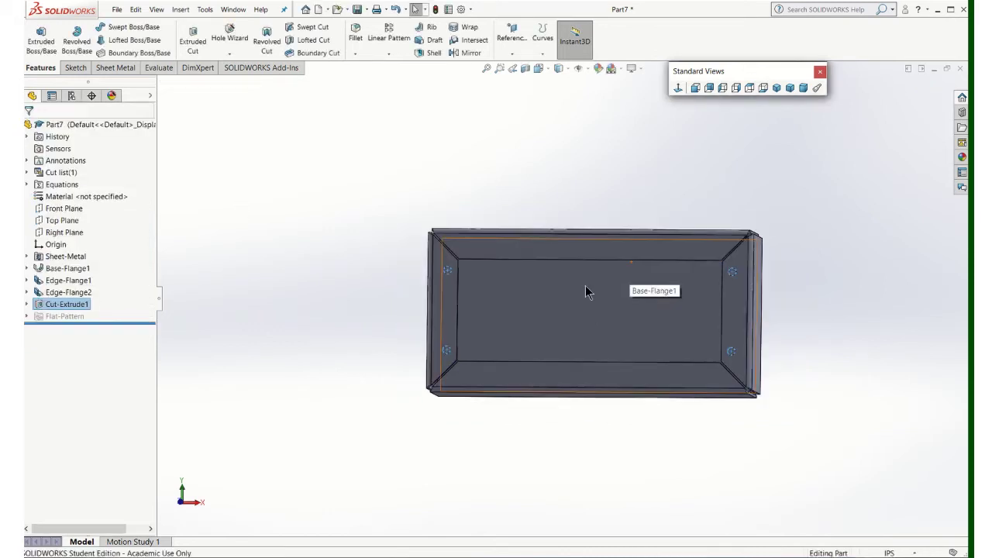
middle_click_drag(586, 288, 504, 298)
middle_click_drag(560, 328, 612, 279)
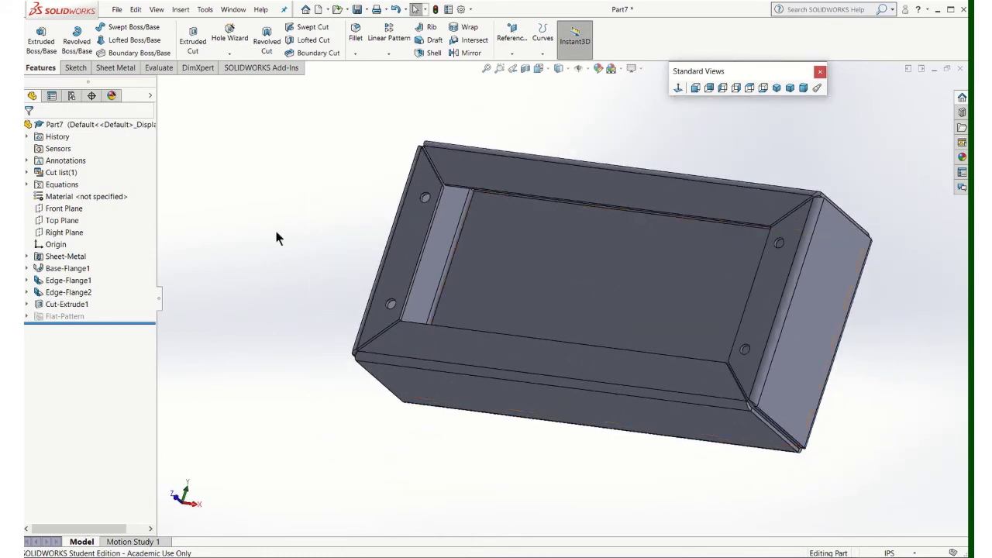
Save the part as SBOX_DeVore in the Sheet Metal folder via Save As.
left_click(116, 9)
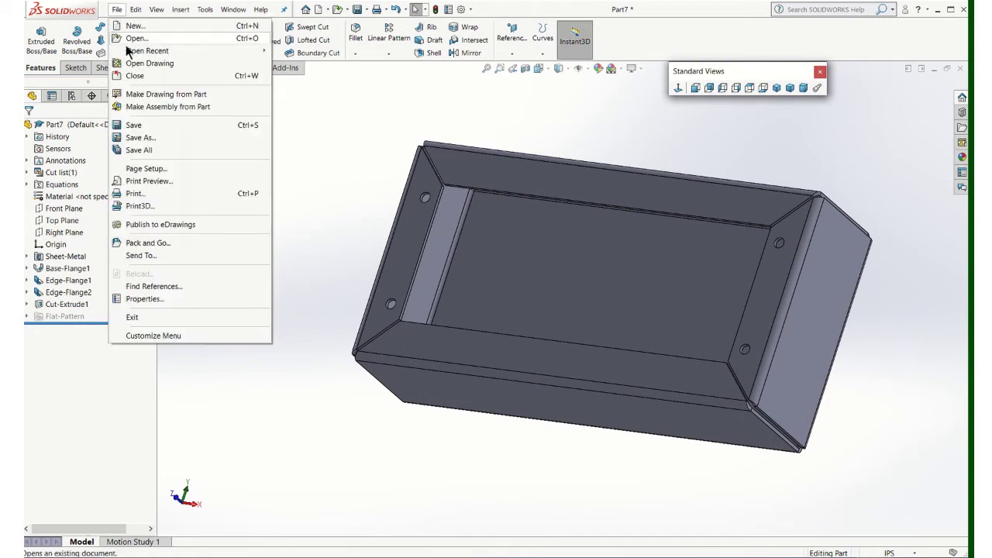
left_click(140, 138)
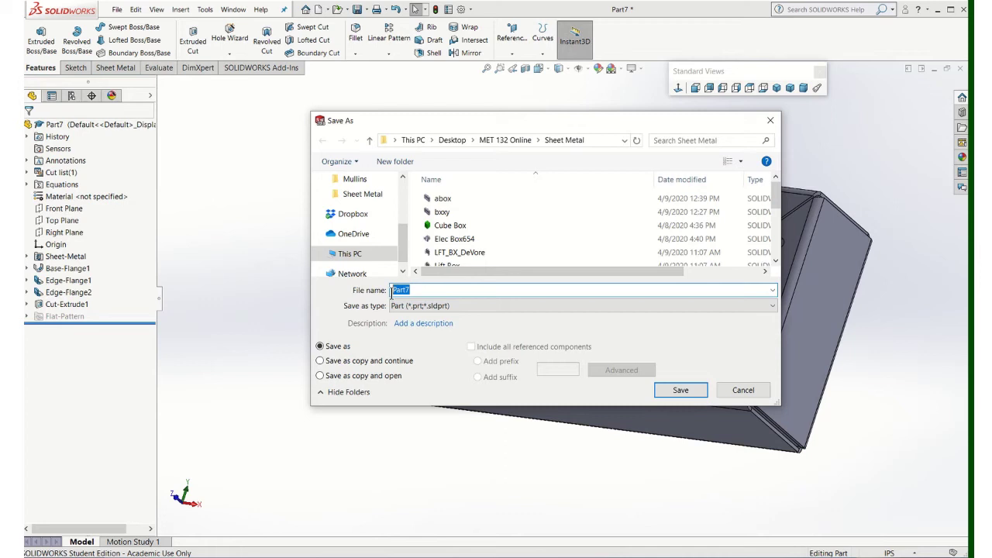
type("S")
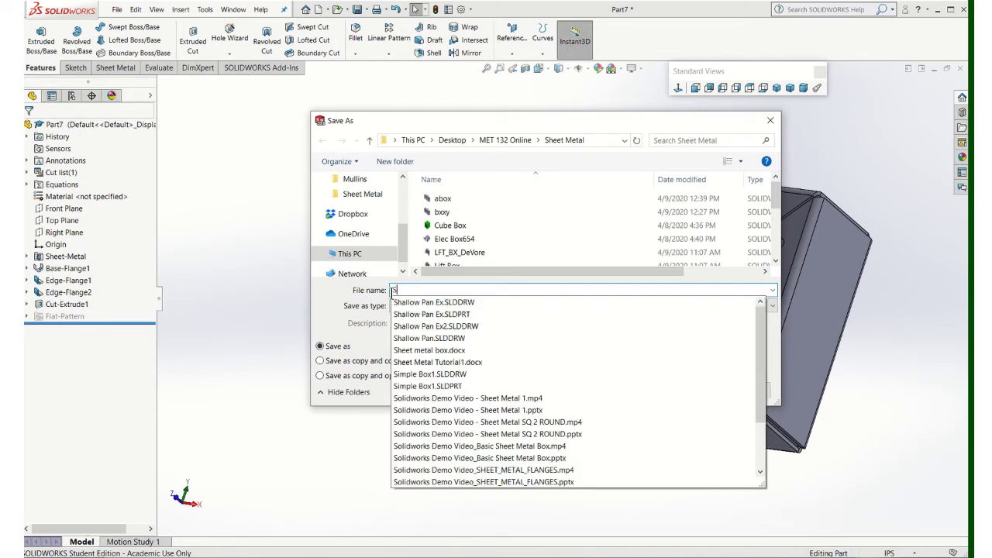
type("BOX")
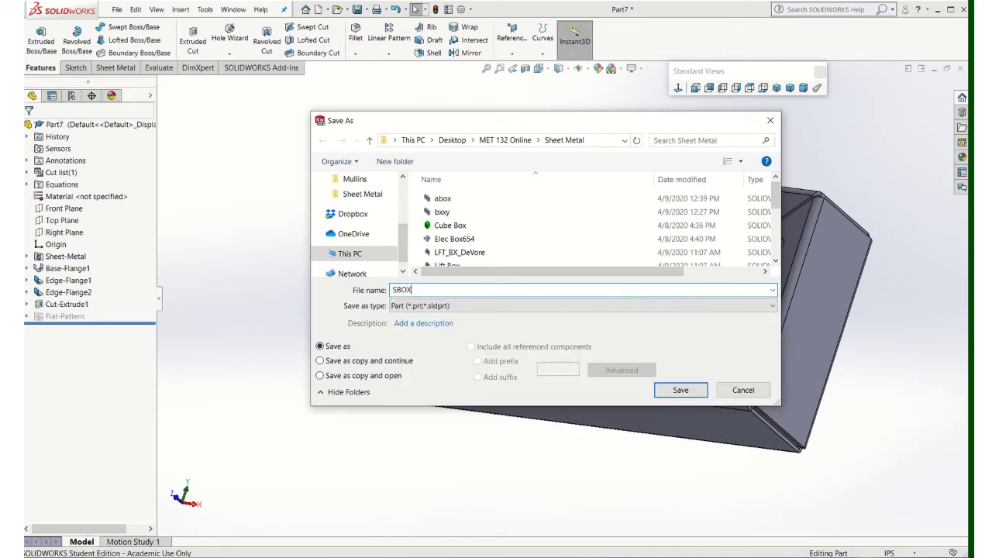
type("_DeVore")
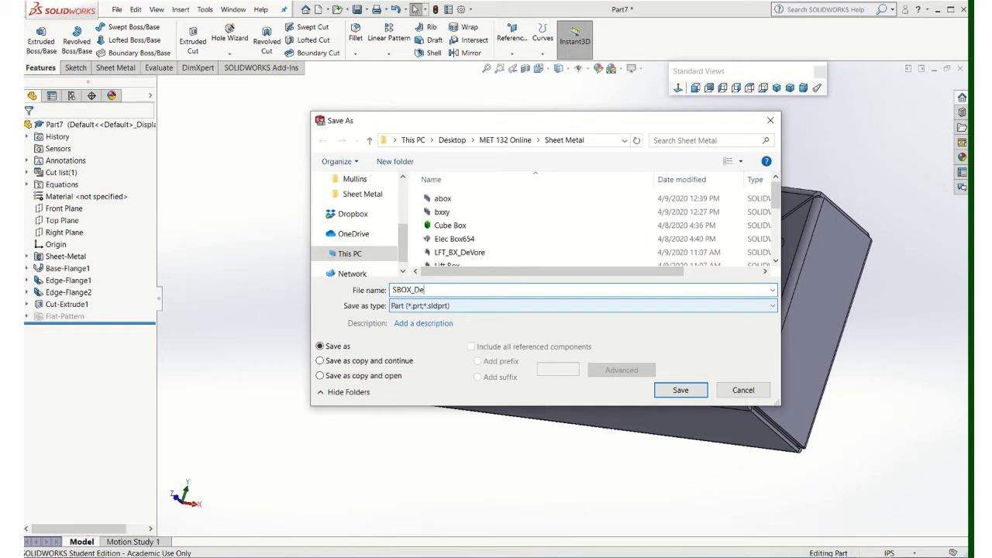
left_click(679, 390)
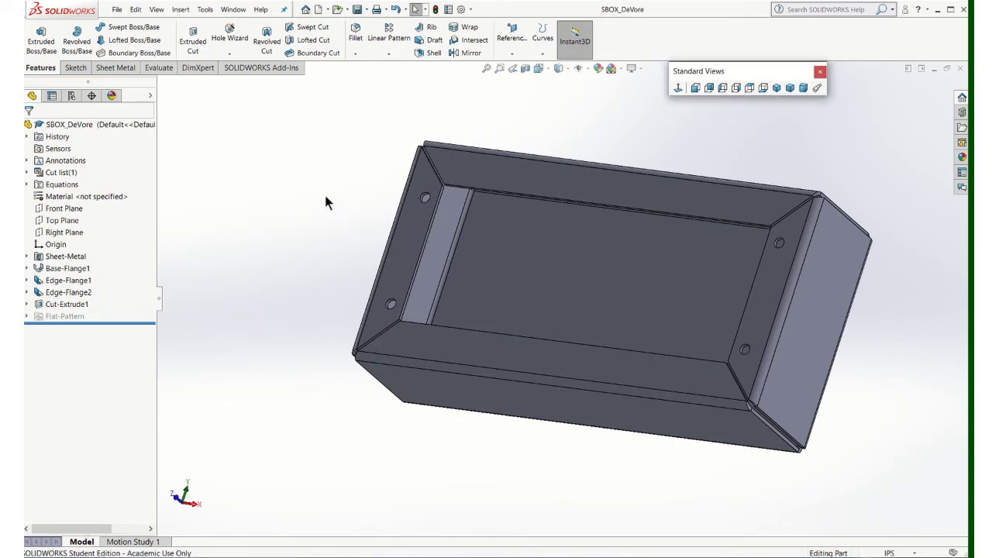
Create a new drawing on a B (ANSI) Landscape sheet.
left_click(118, 10)
left_click(128, 26)
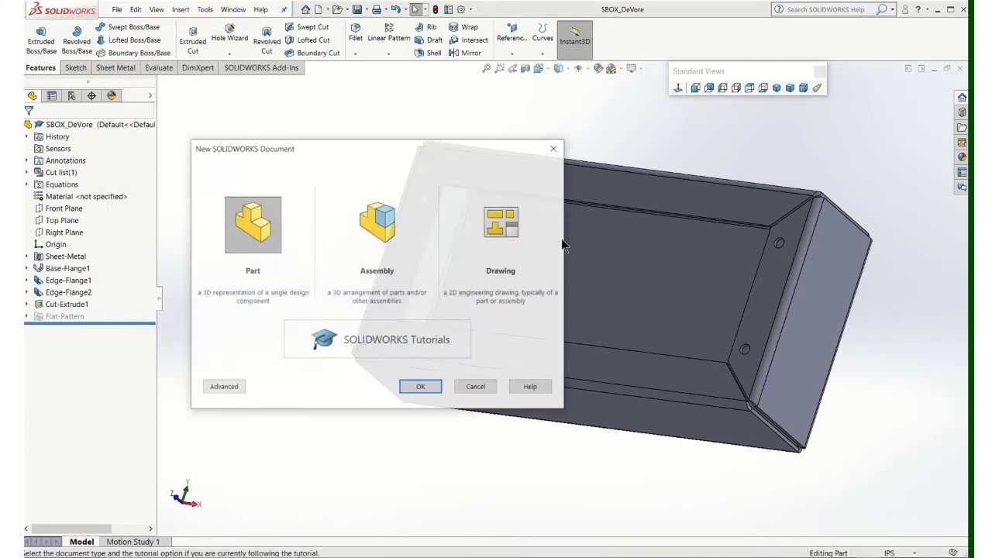
left_click(505, 222)
left_click(419, 385)
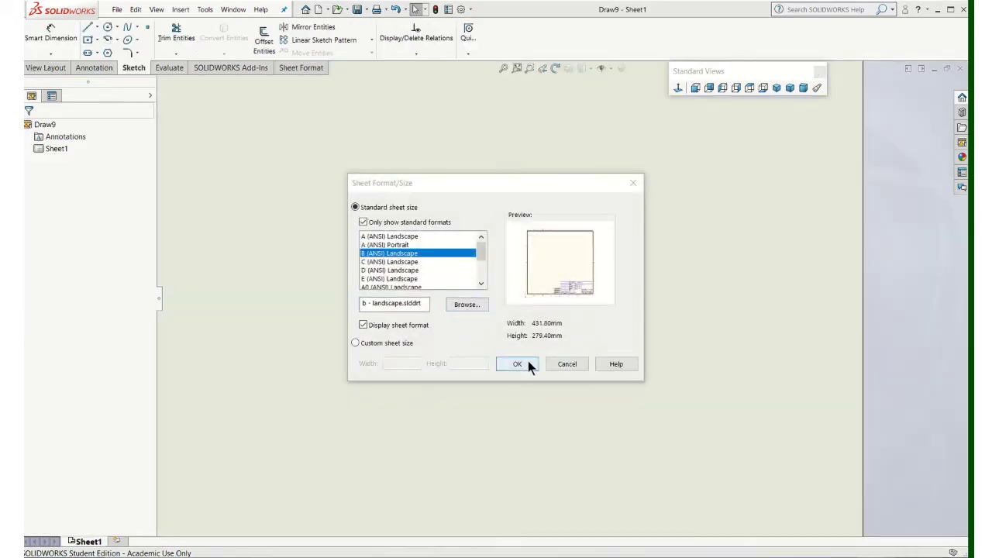
left_click(528, 362)
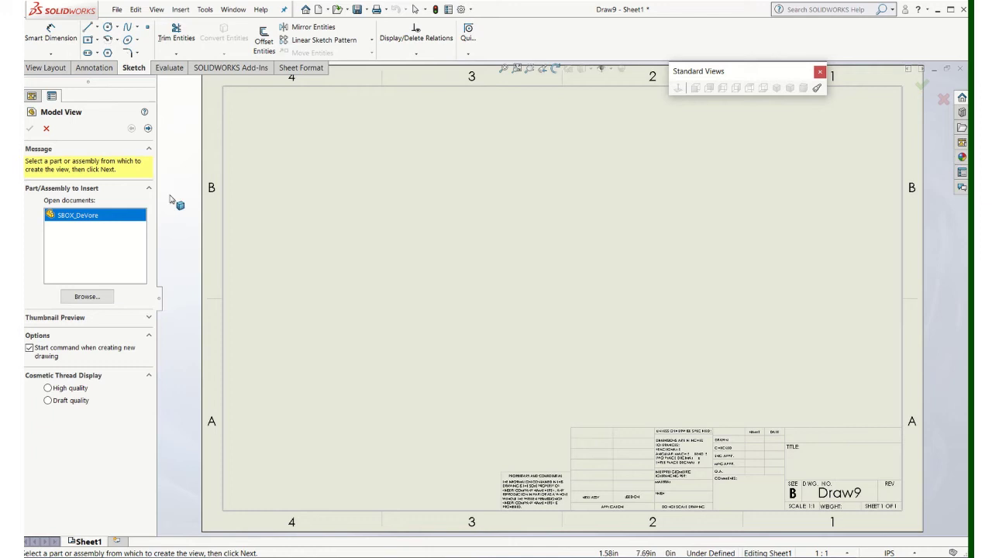
Place the box's front, top, right side and isometric views, then align them neatly.
double_click(85, 214)
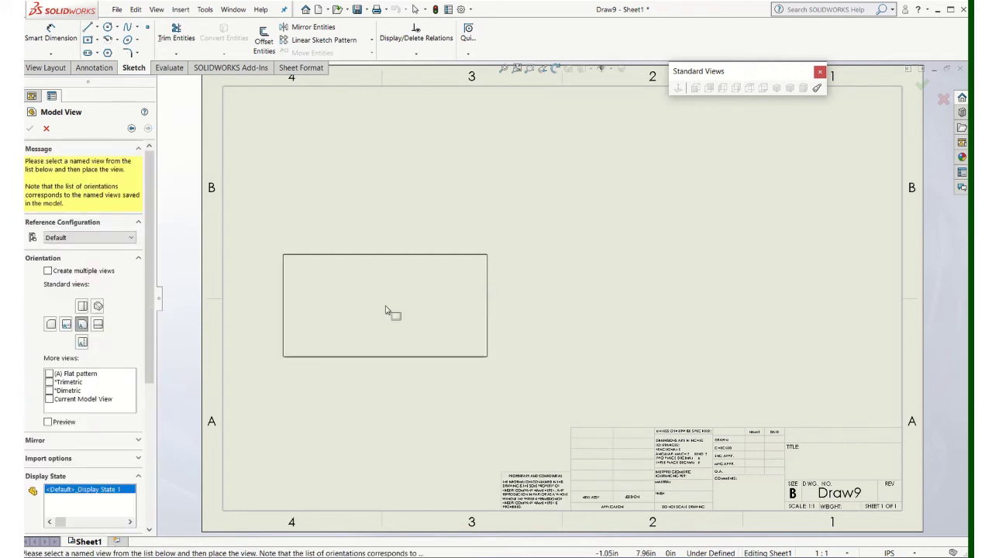
left_click(398, 341)
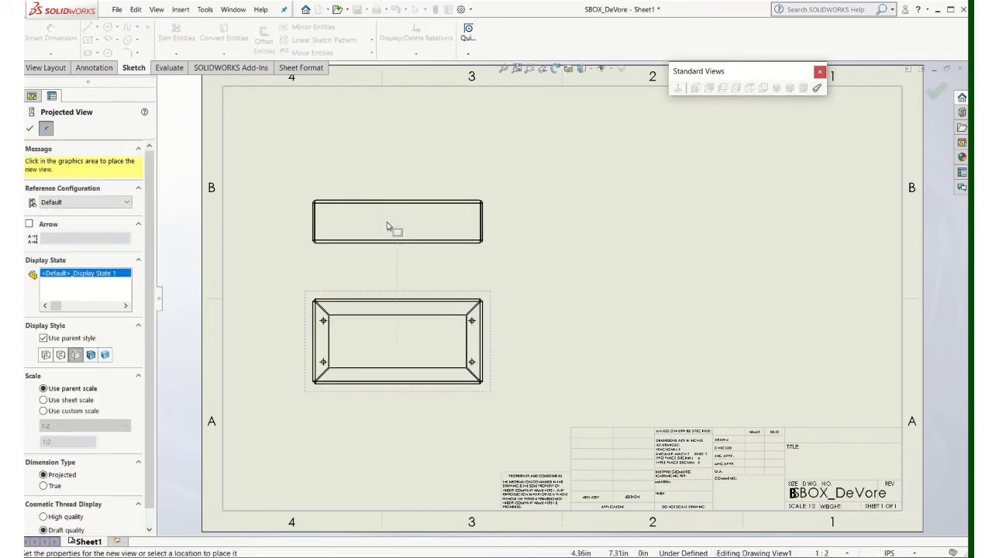
left_click(388, 224)
left_click(552, 345)
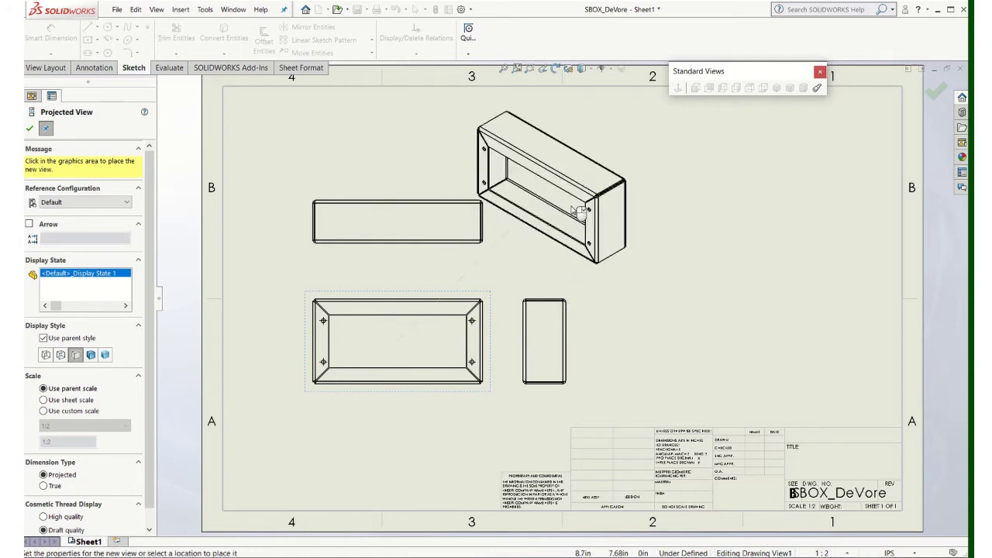
left_click(581, 199)
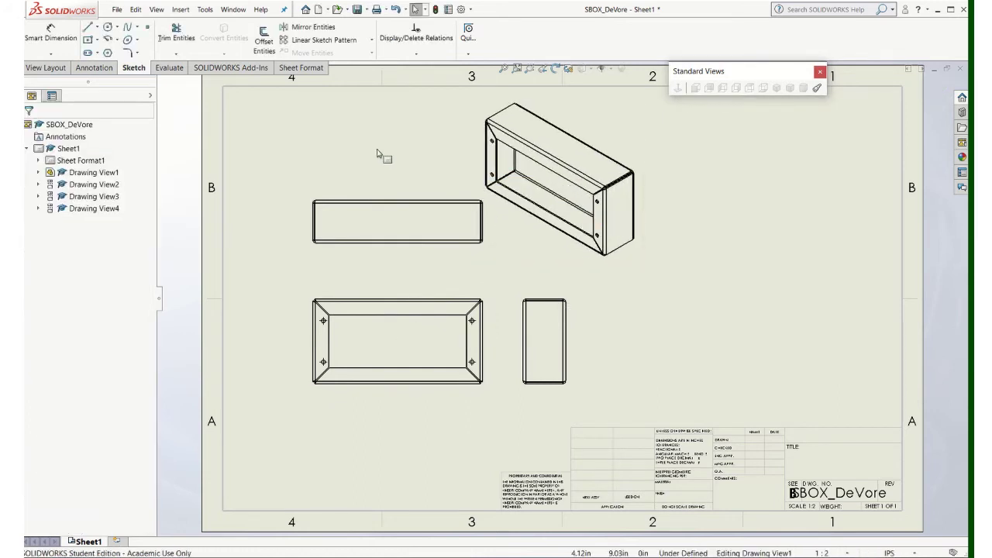
left_click_drag(314, 387, 269, 383)
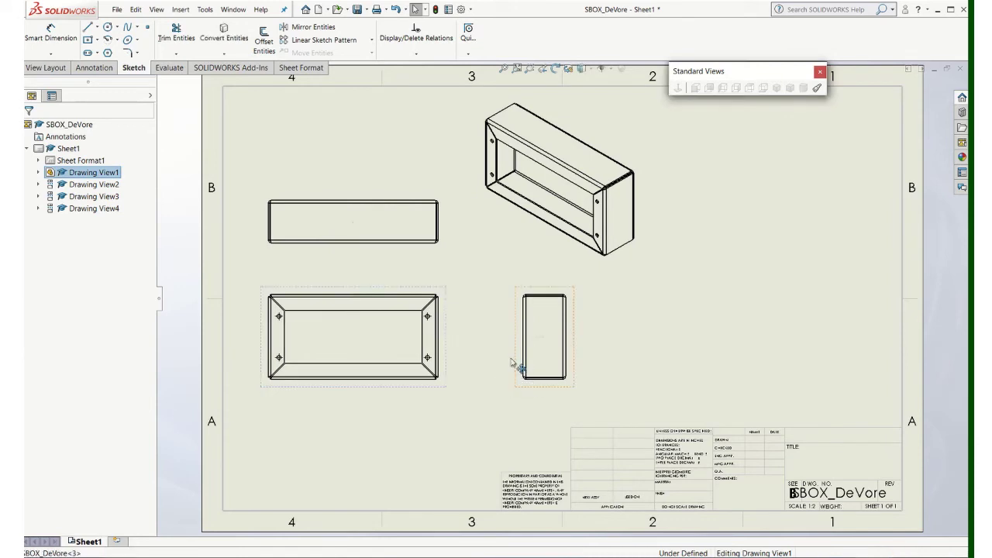
left_click_drag(516, 361, 487, 365)
left_click(380, 428)
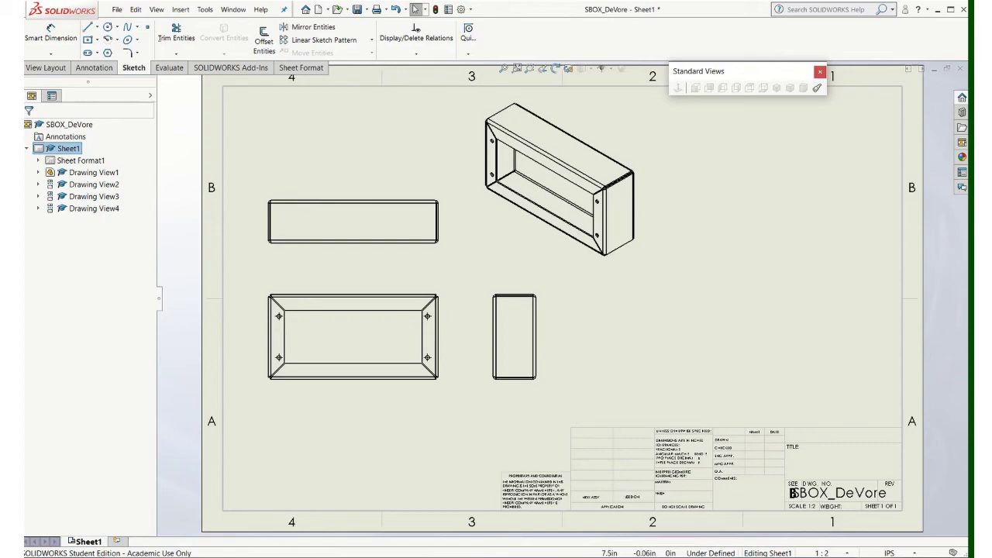
Flatten the box part to view its flat pattern, fold it back, then return to the drawing.
left_click(543, 540)
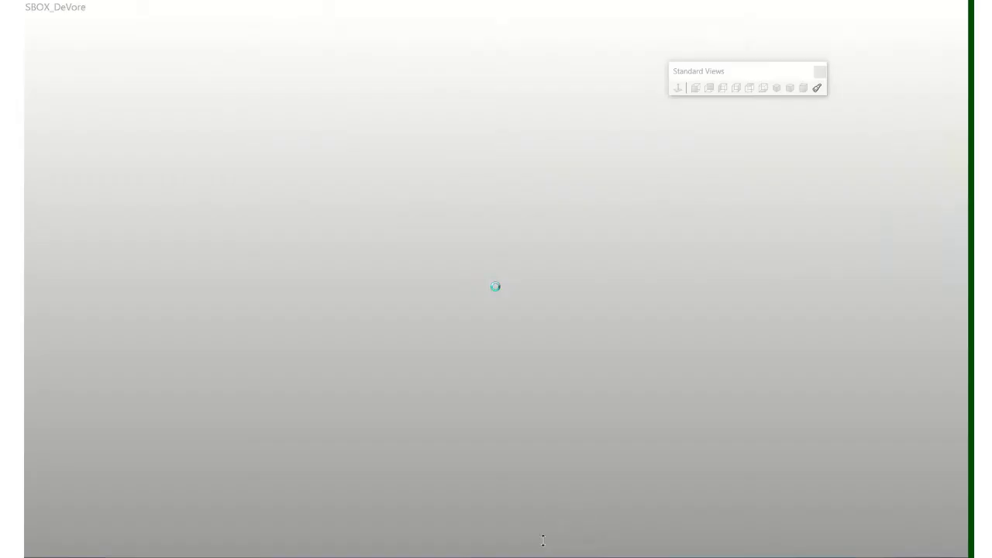
key("z")
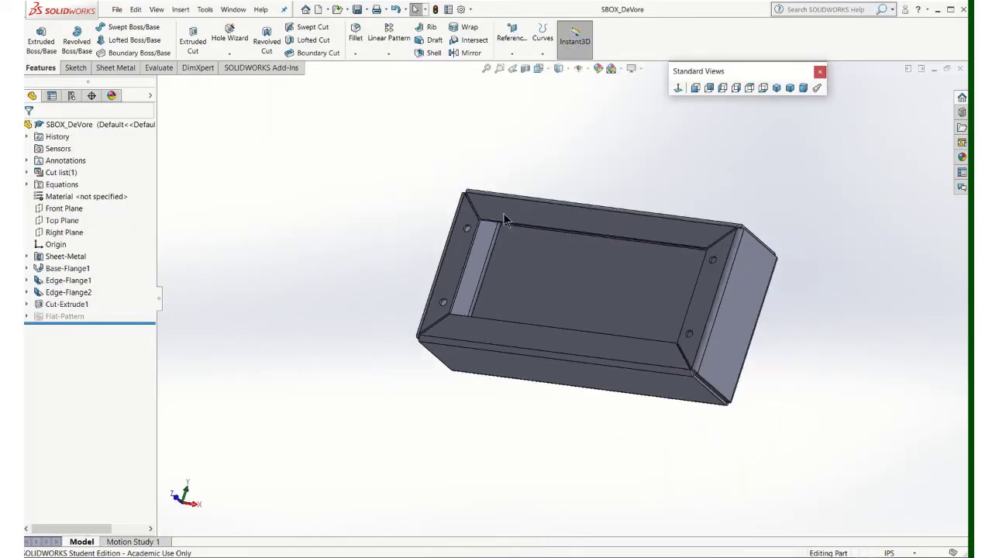
left_click(115, 69)
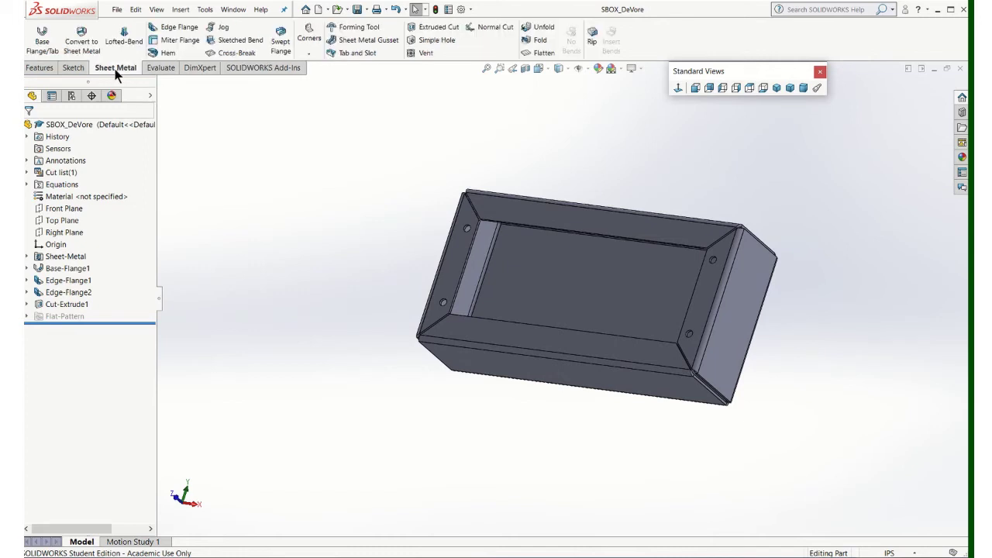
left_click(539, 53)
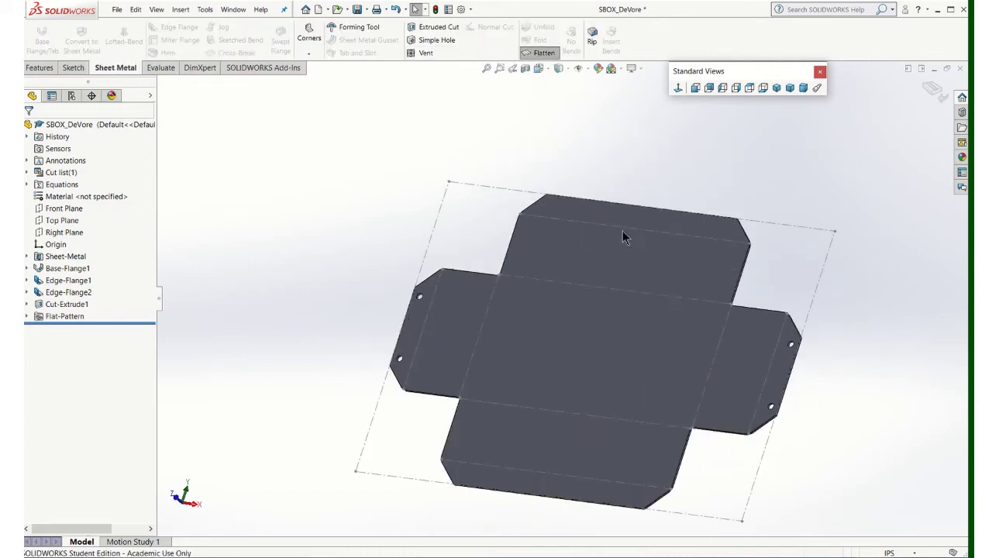
middle_click_drag(642, 239, 677, 248)
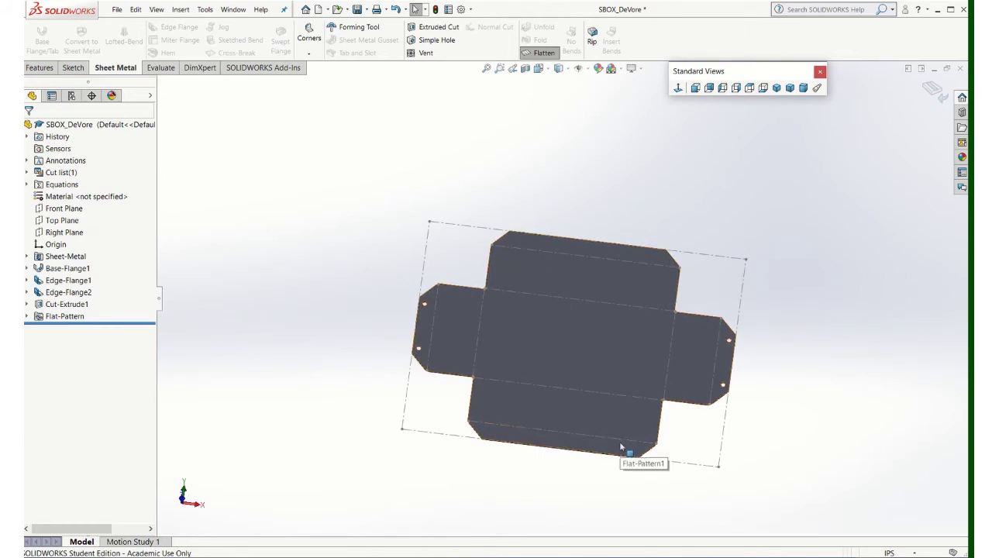
left_click(533, 52)
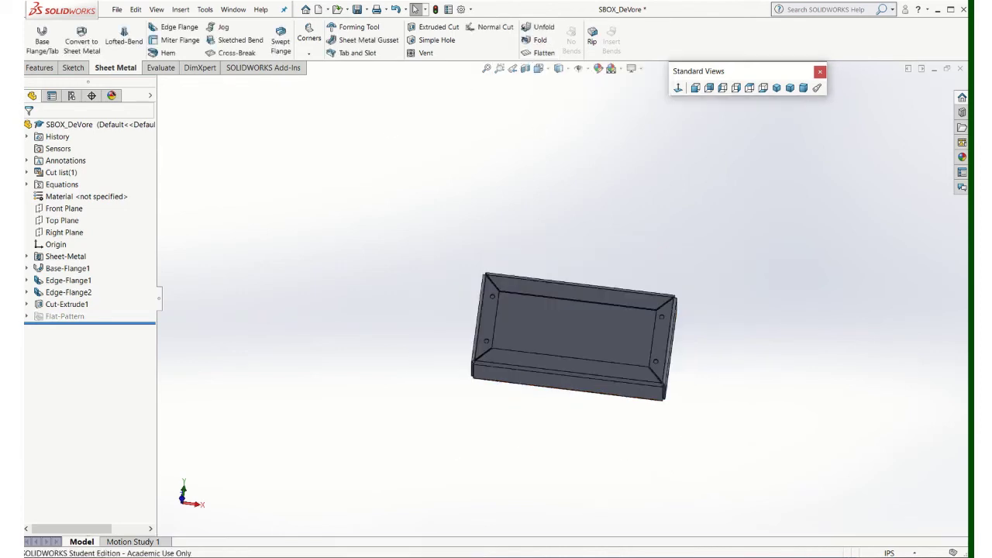
mouse_move(583, 555)
left_click(634, 530)
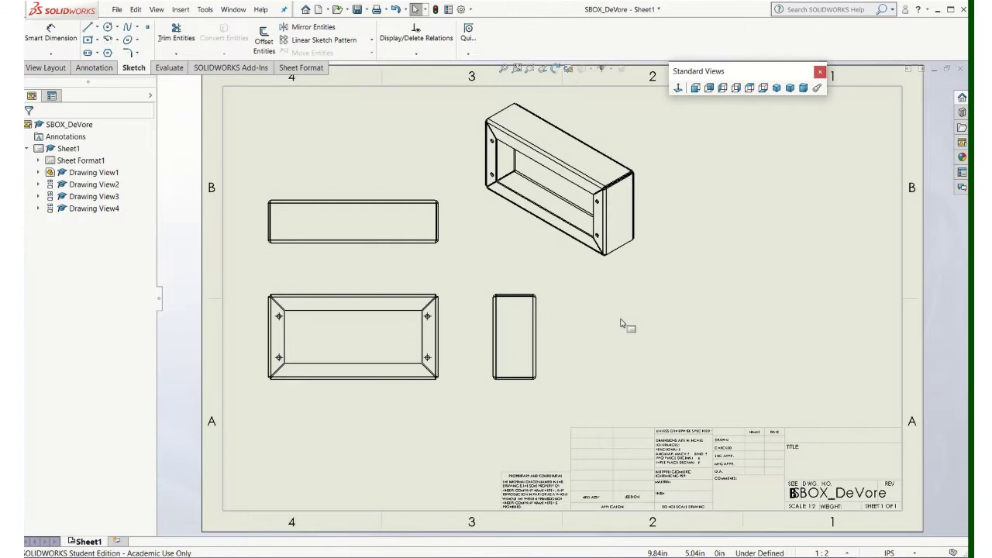
Drag the SBOX_DeVore flat pattern view from the View Palette onto the sheet's right side.
left_click(516, 270)
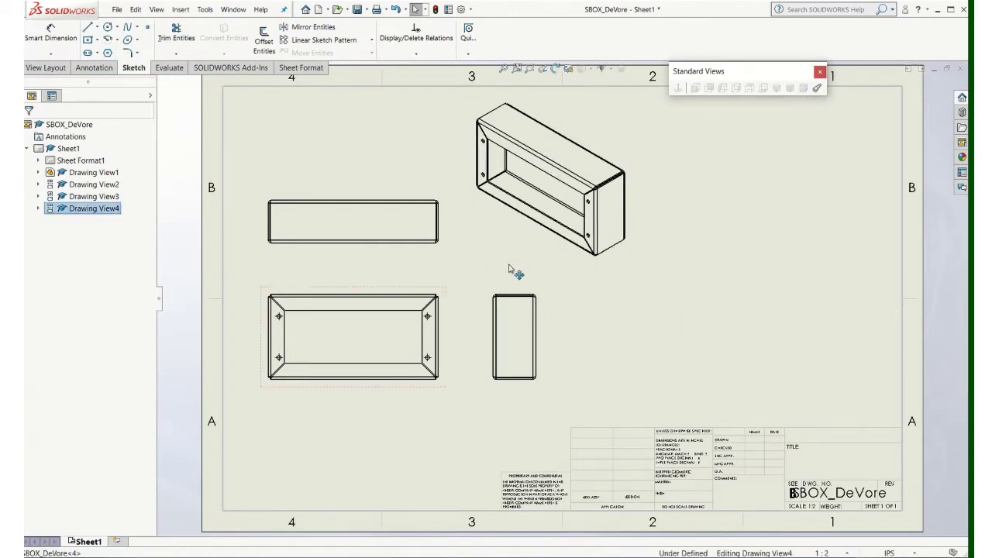
left_click(691, 274)
left_click(962, 143)
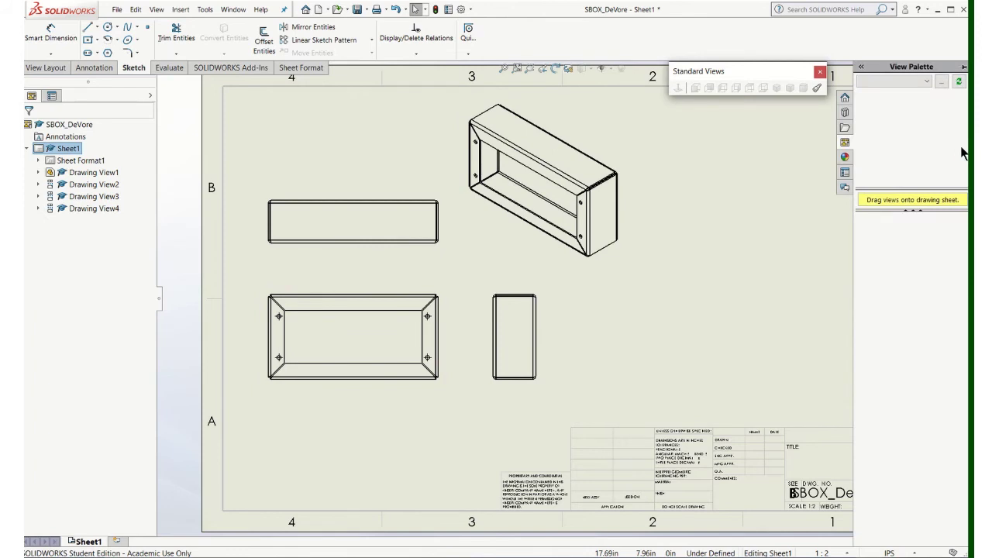
left_click(924, 79)
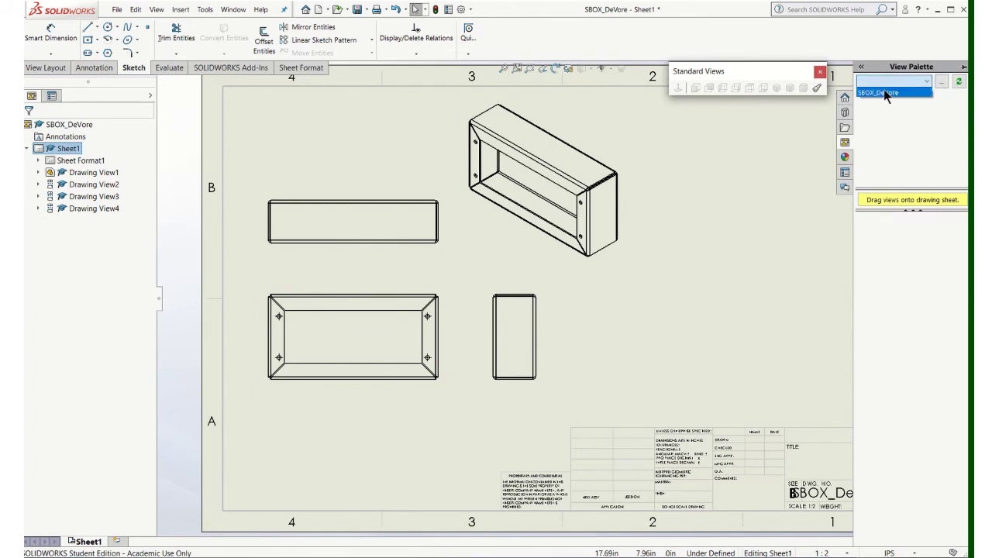
left_click(901, 89)
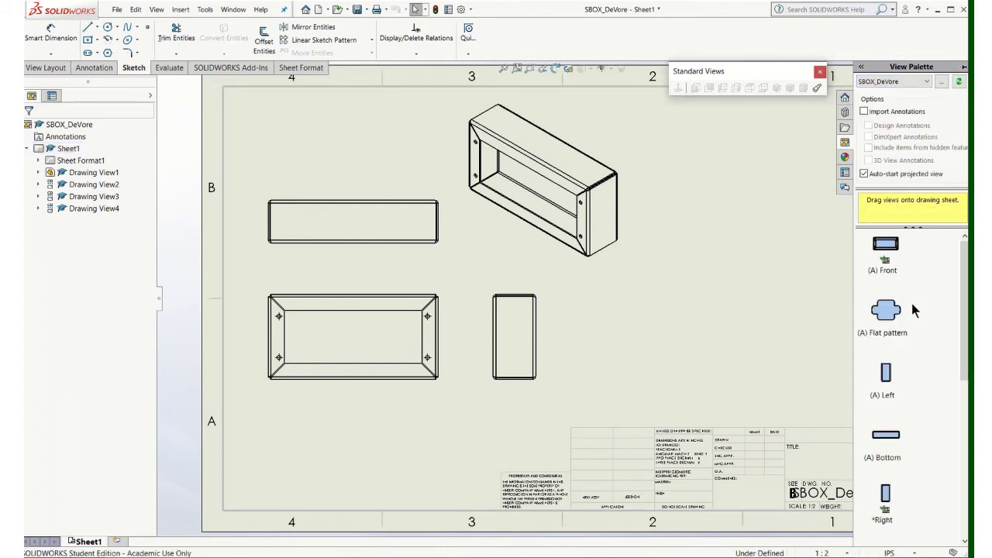
left_click_drag(896, 313, 734, 293)
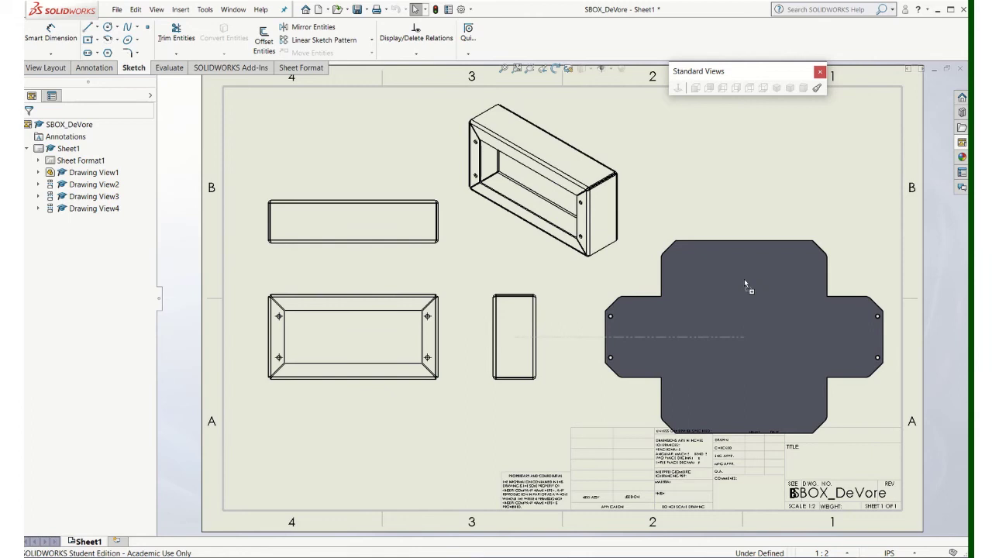
right_click_drag(500, 403, 501, 372)
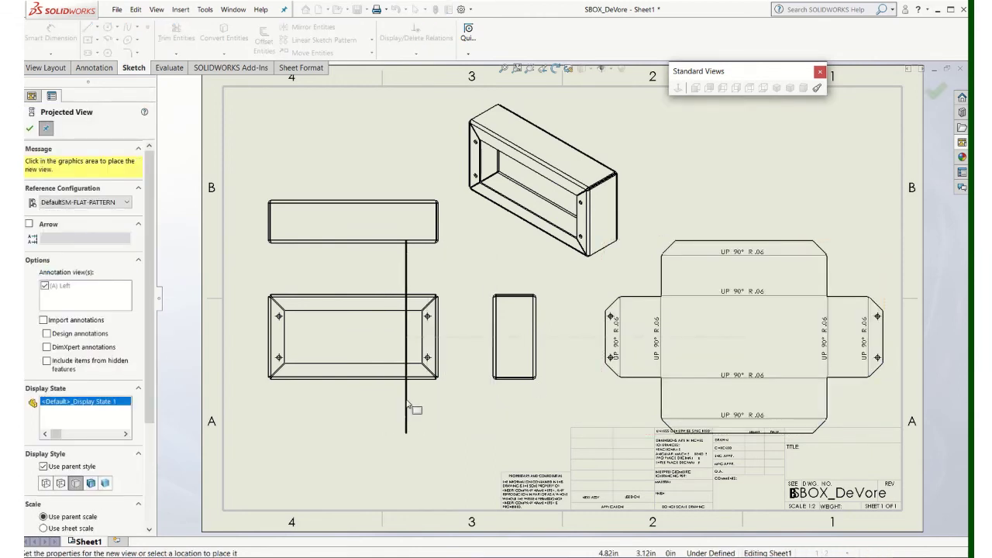
key("Escape")
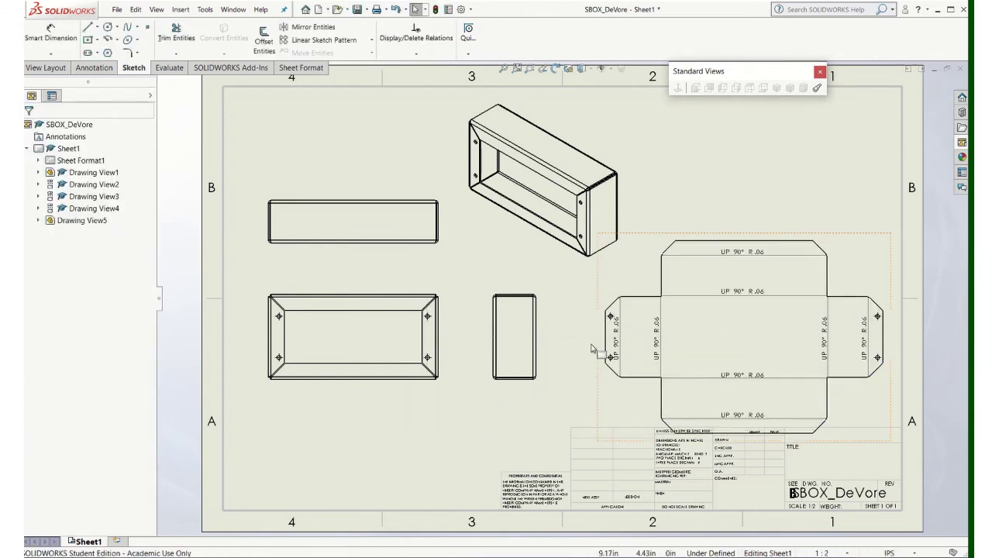
Rearrange the front, top, side and isometric views neatly around the flat pattern.
left_click_drag(317, 393, 304, 394)
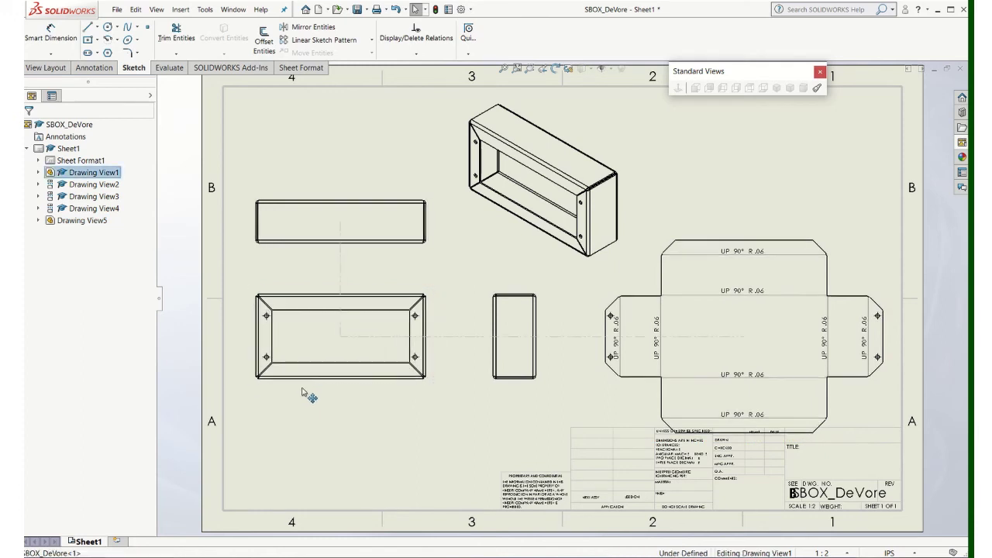
left_click(482, 381)
left_click_drag(482, 381, 456, 381)
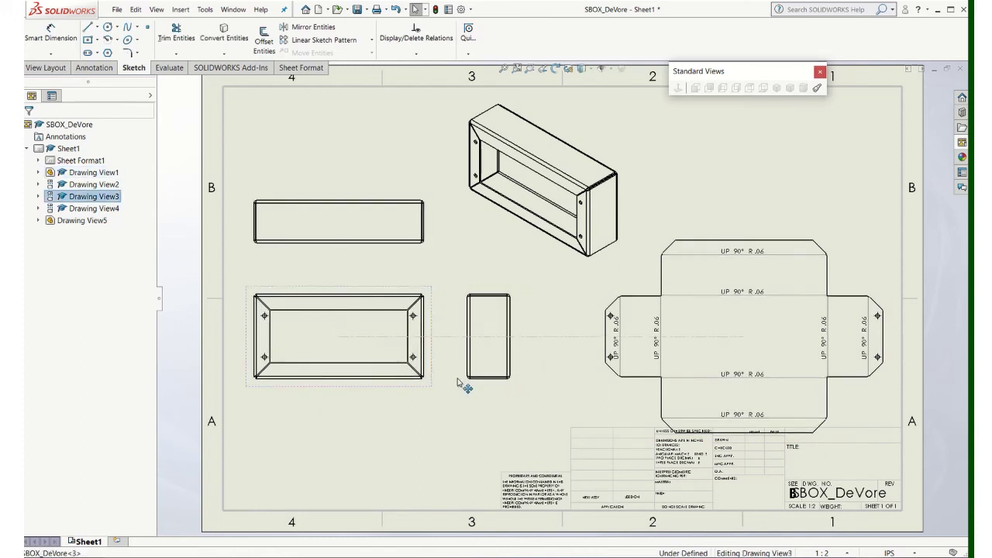
left_click_drag(519, 271, 524, 261)
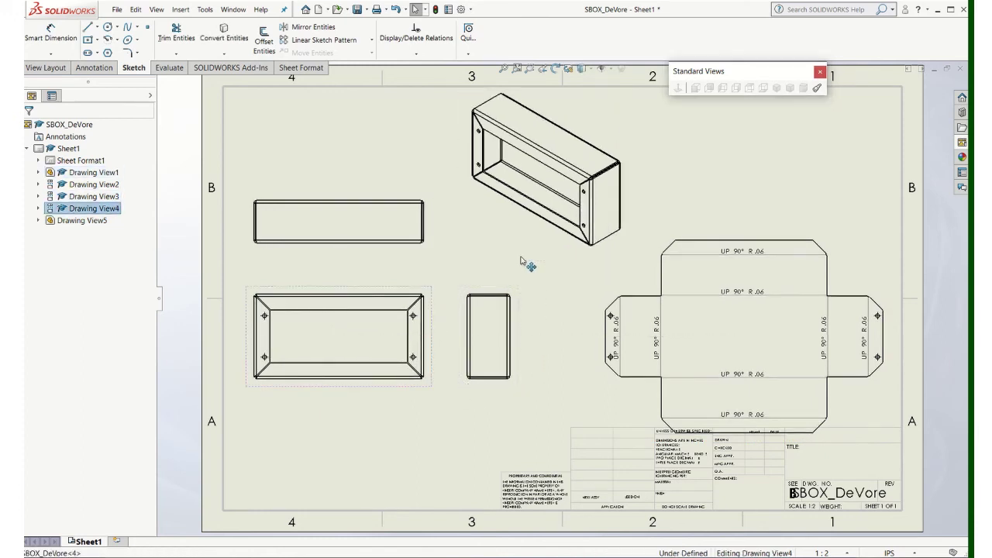
mouse_move(315, 393)
left_mouse_down()
mouse_move(310, 370)
mouse_move(321, 372)
left_mouse_up()
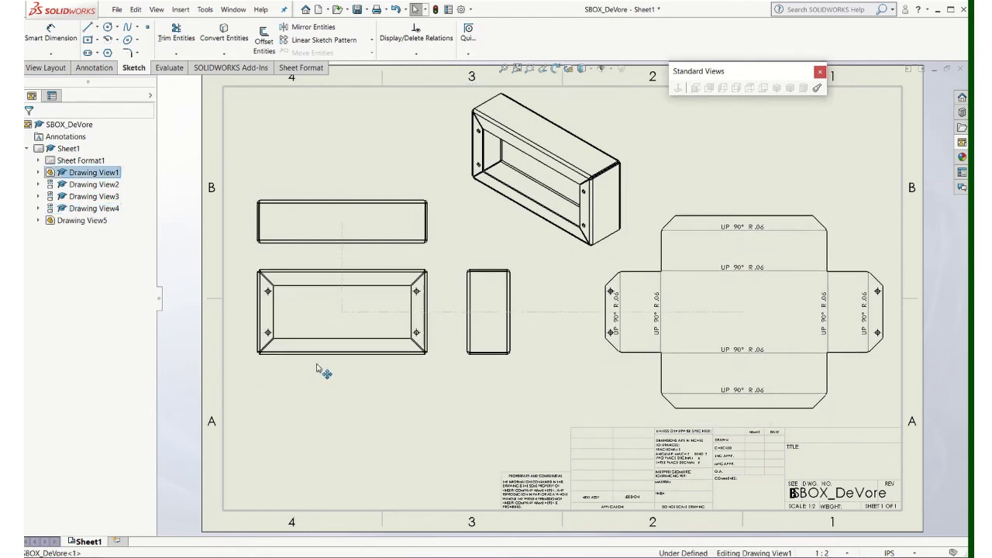
left_click(364, 356)
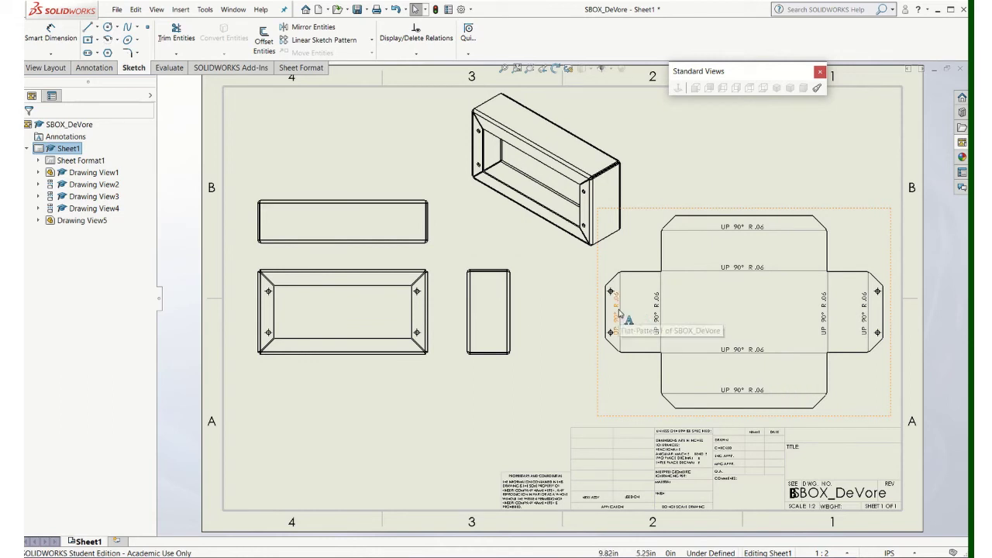
left_click(521, 261)
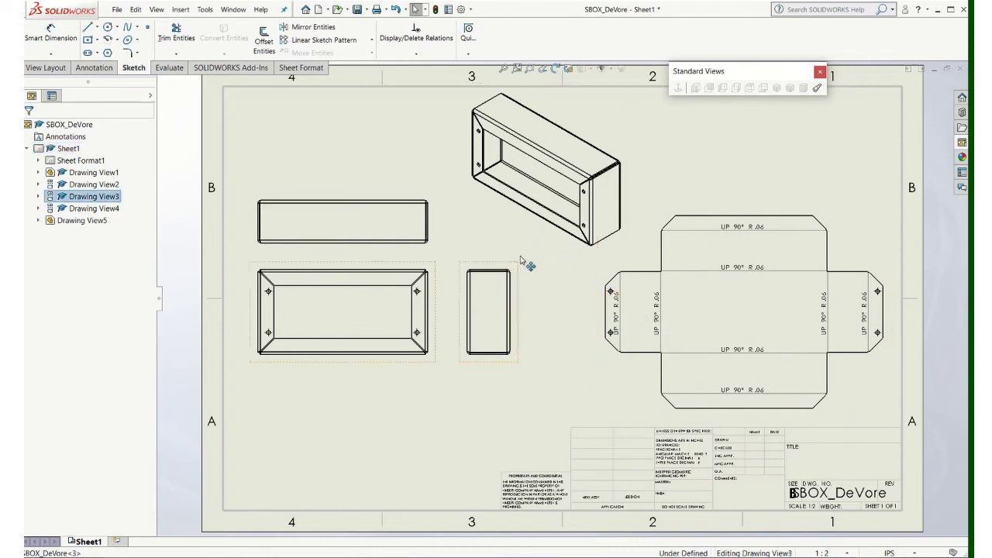
left_click_drag(468, 147, 462, 145)
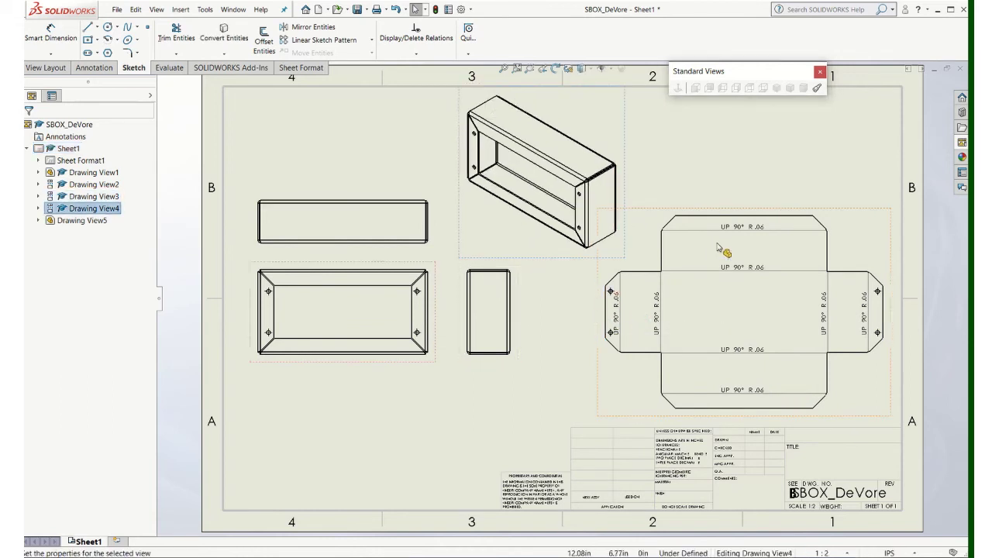
left_click(486, 413)
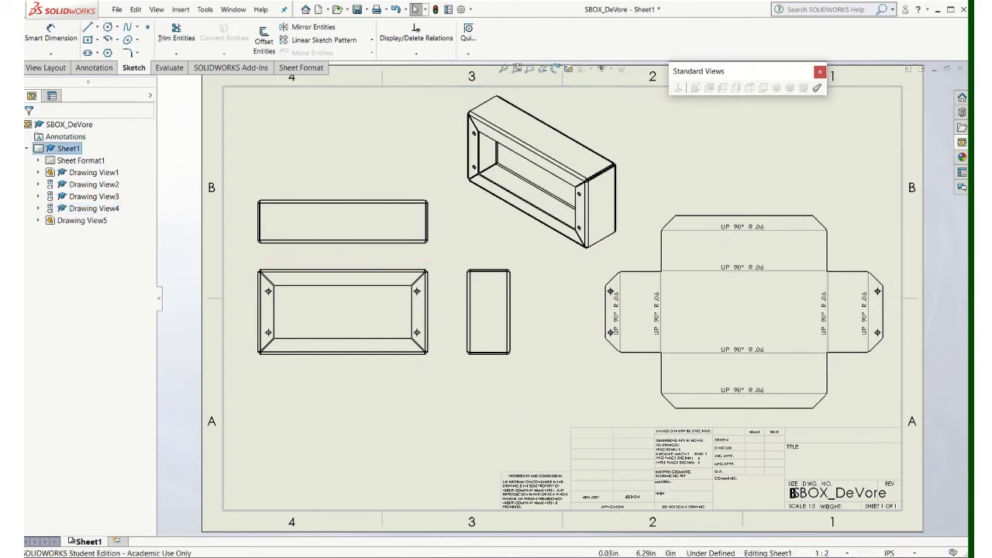
left_click(51, 32)
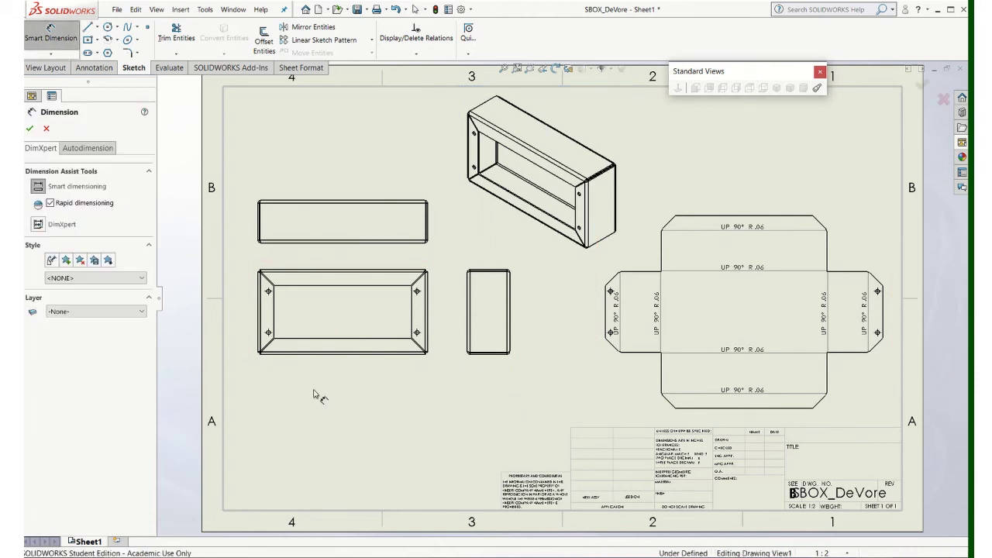
Add a 7.81 dimension to the front view, then delete it as unwanted.
left_click(265, 355)
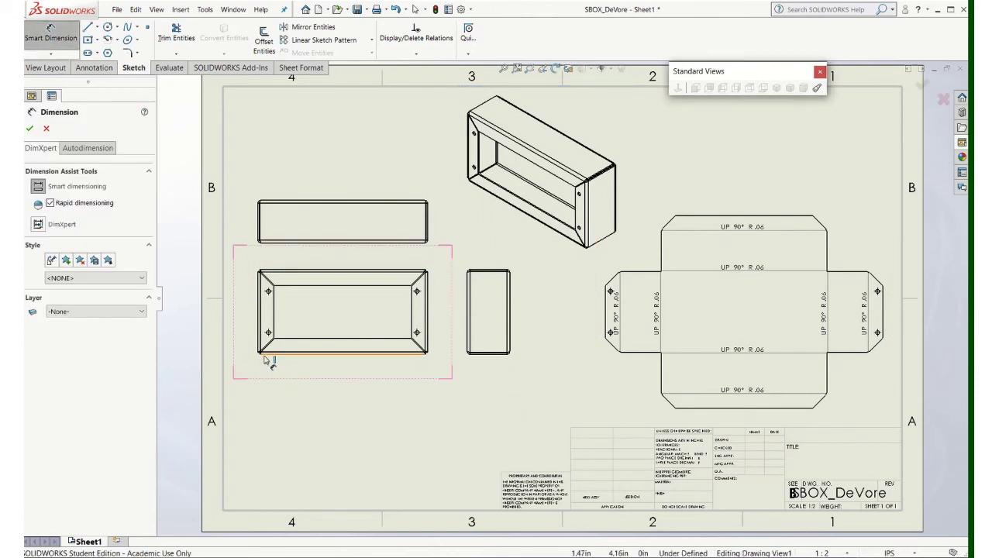
left_click(280, 268)
key("Escape")
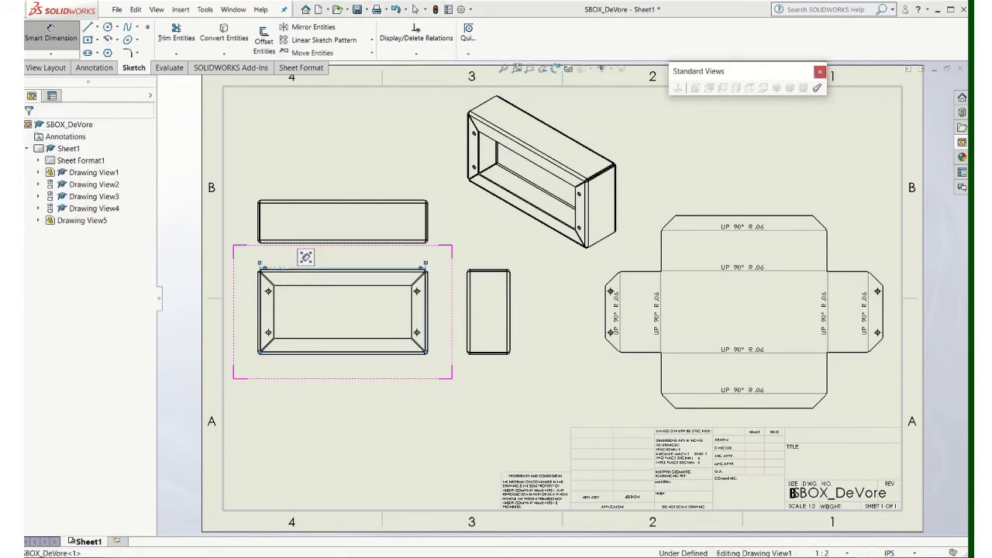
scroll(268, 364, "down", 3)
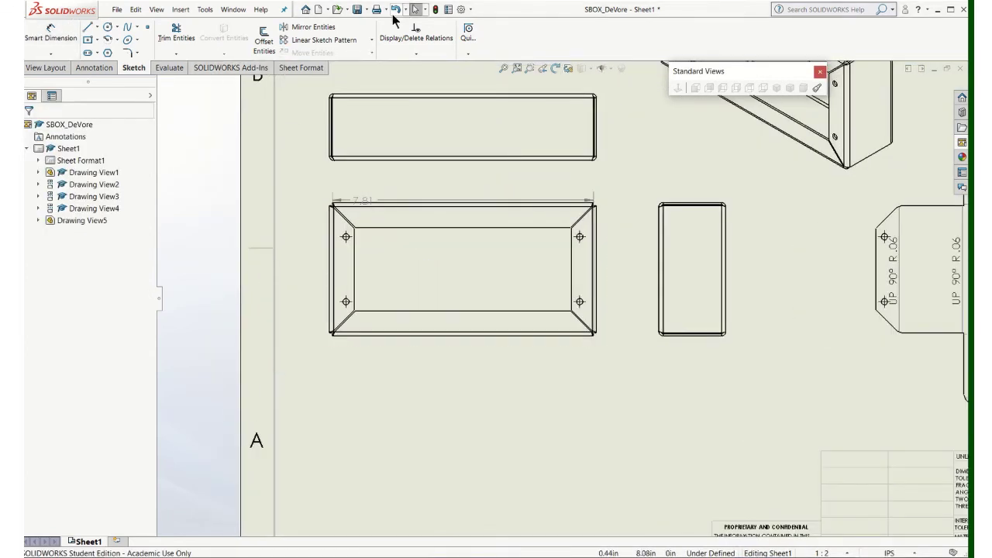
left_click(367, 203)
key("Delete")
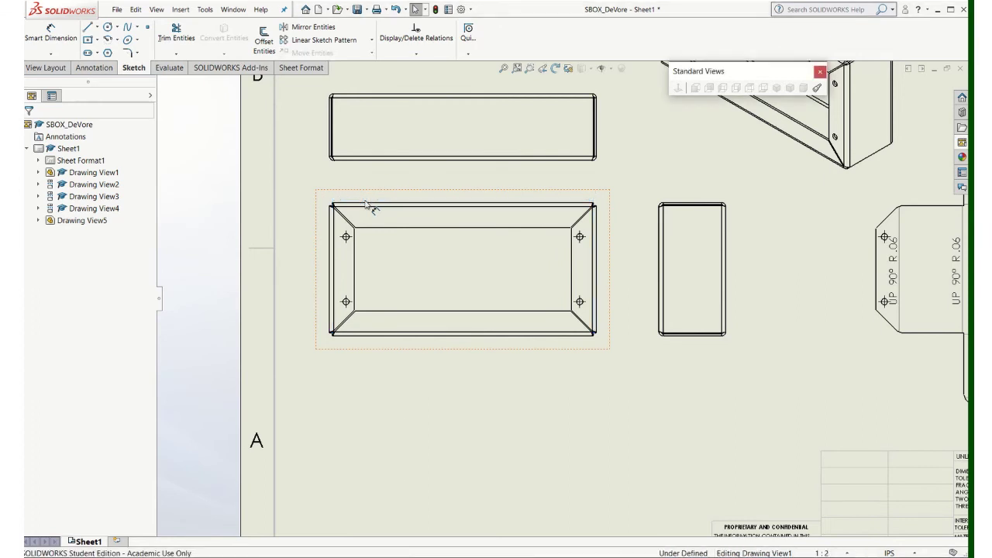
left_click(50, 33)
scroll(377, 258, "up", 1)
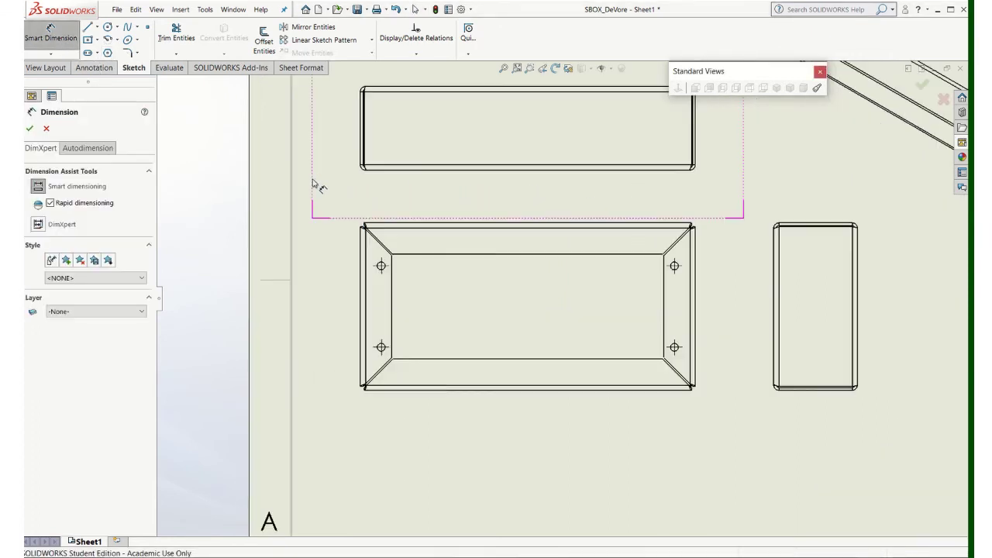
Dimension the front view's 4.00 height and 8.00 overall width.
left_click(376, 226)
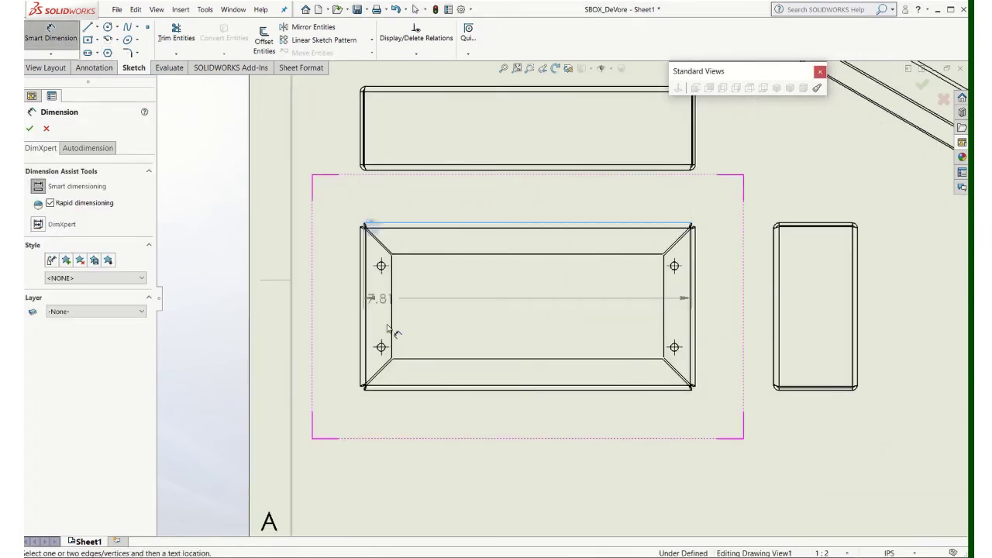
left_click(376, 374)
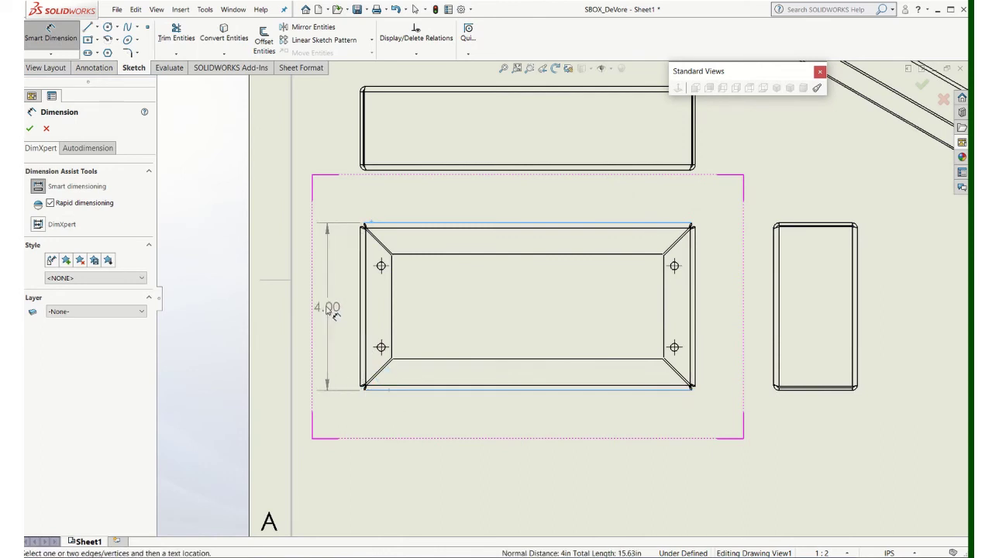
left_click(332, 310)
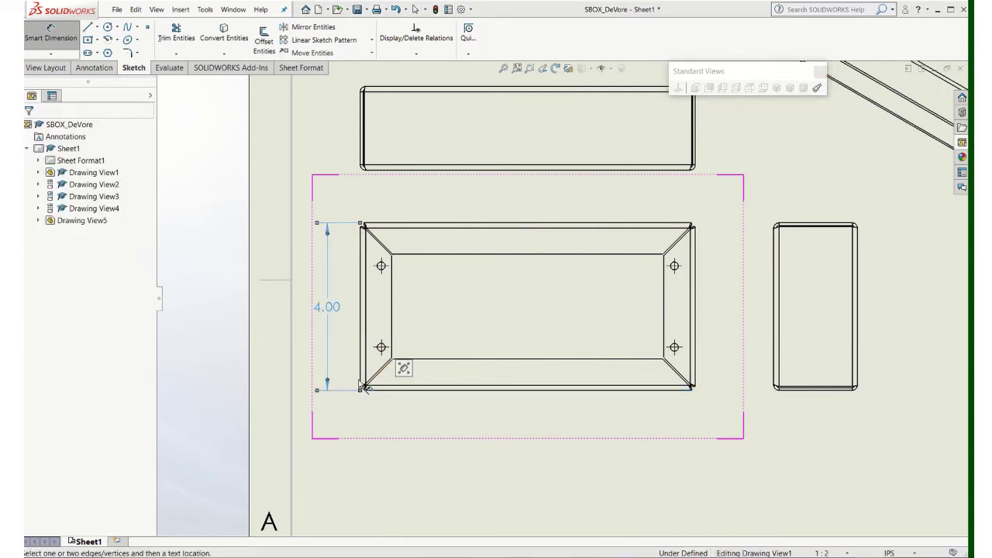
left_click(362, 380)
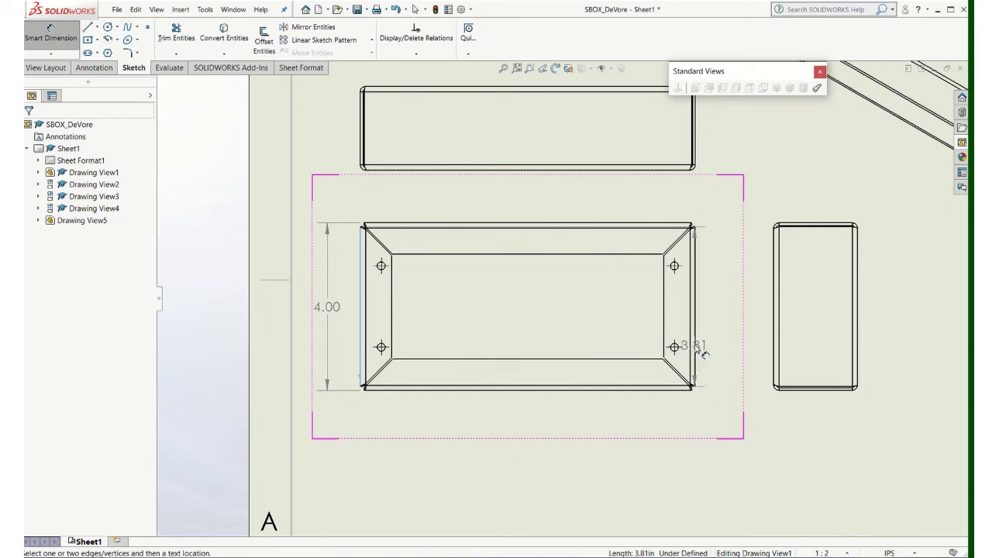
left_click(695, 350)
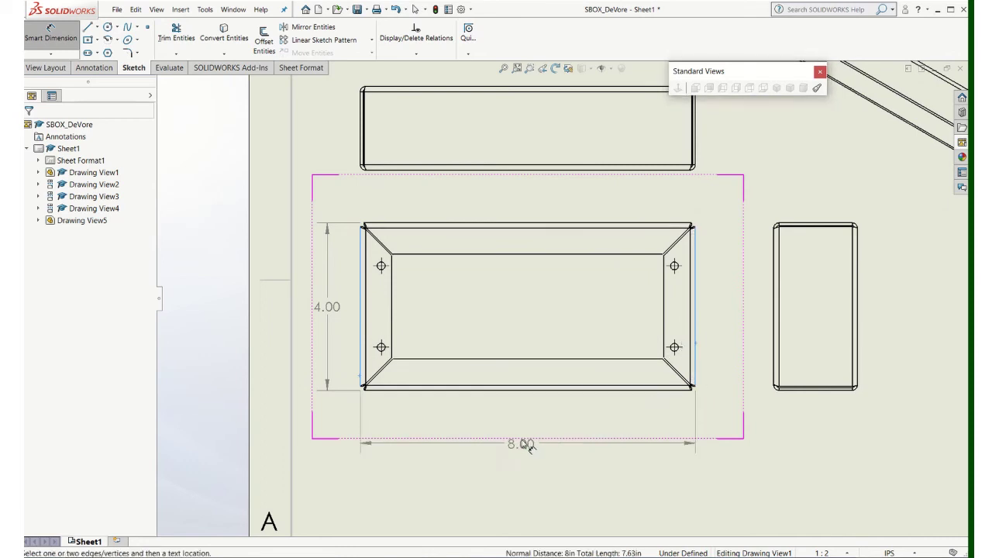
left_click(527, 443)
Place the side view's 2.00 width dimension above it, then zoom in on the front view.
scroll(735, 310, "down", 5)
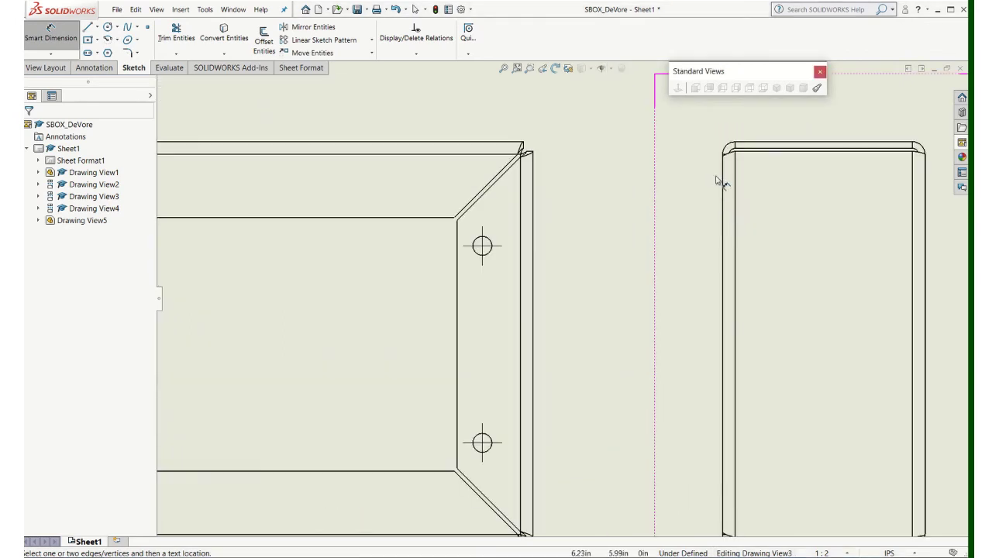
left_click(726, 169)
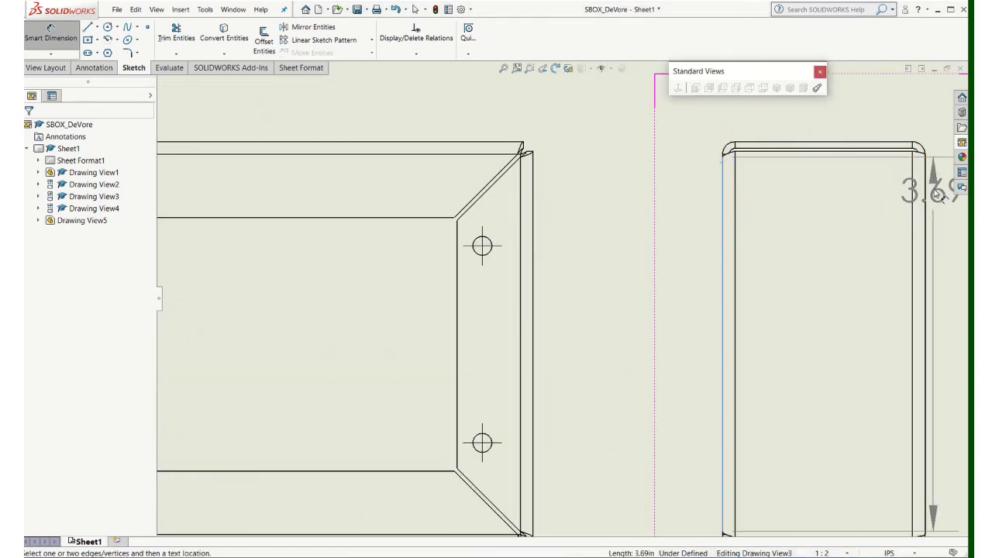
left_click(925, 194)
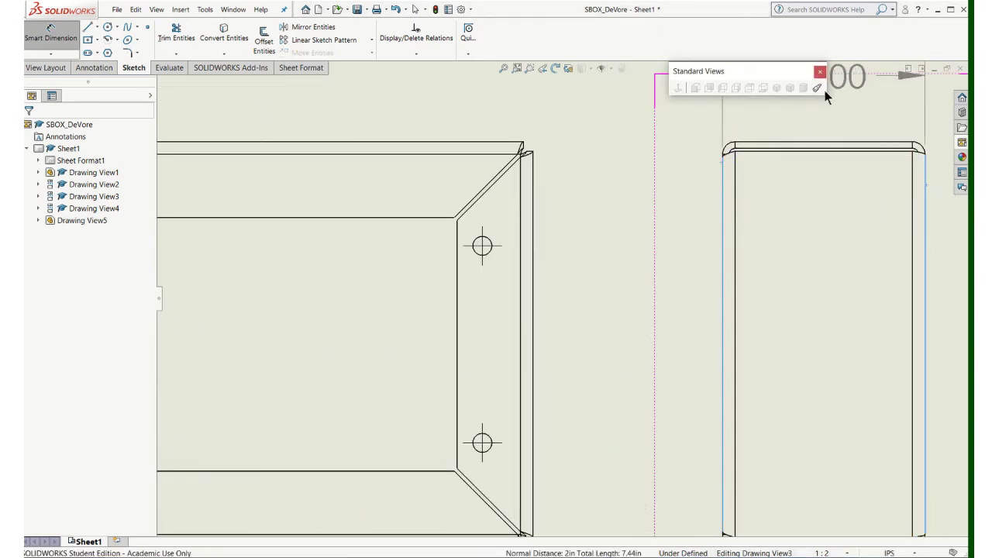
key("z")
left_click(714, 151)
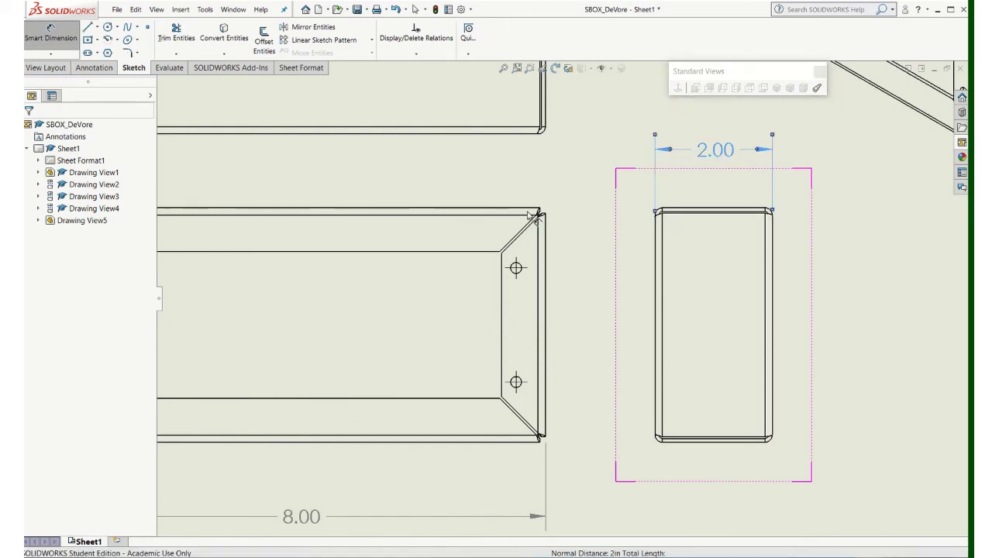
key("f")
scroll(571, 284, "down", 2)
scroll(599, 389, "down", 1)
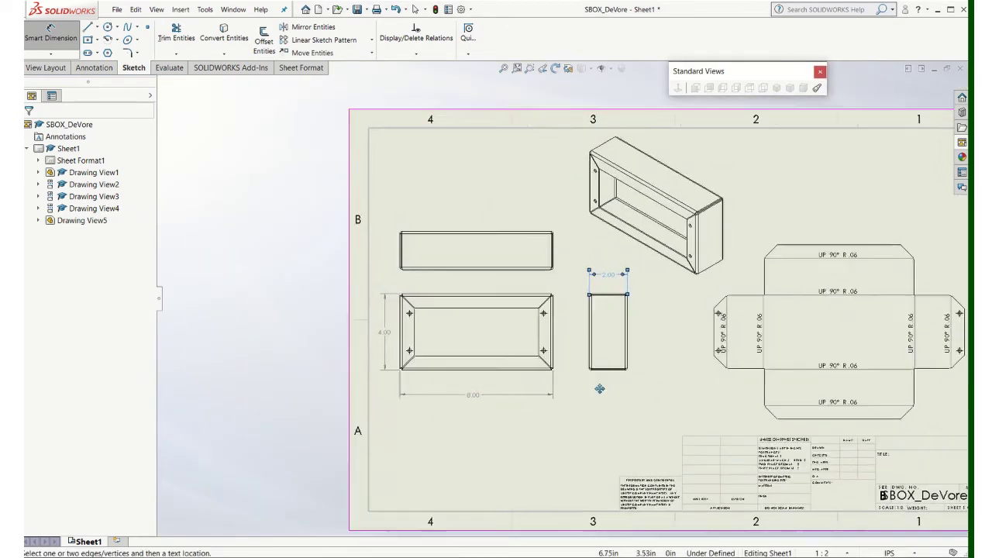
middle_click_drag(599, 388, 516, 326, "ctrl")
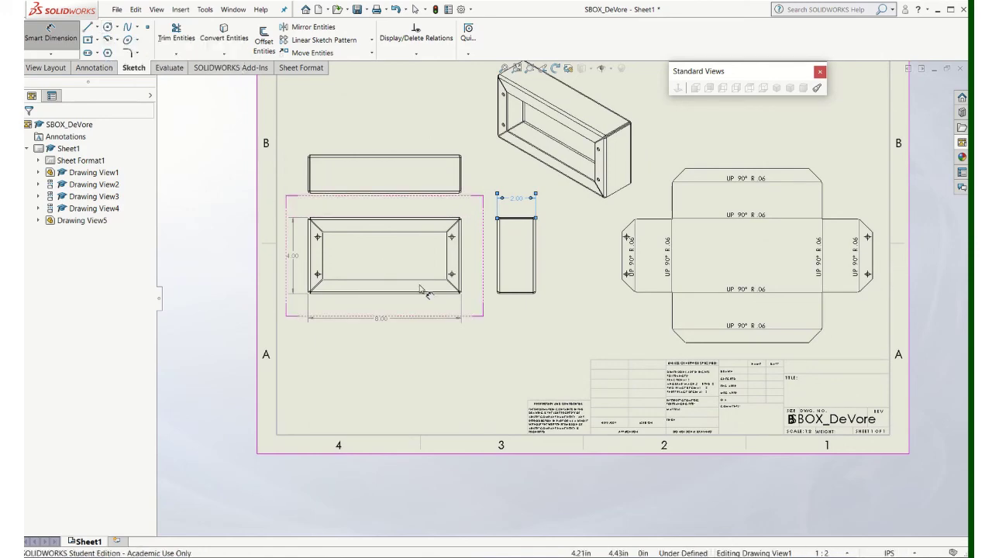
scroll(425, 276, "down", 3)
scroll(293, 246, "down", 1)
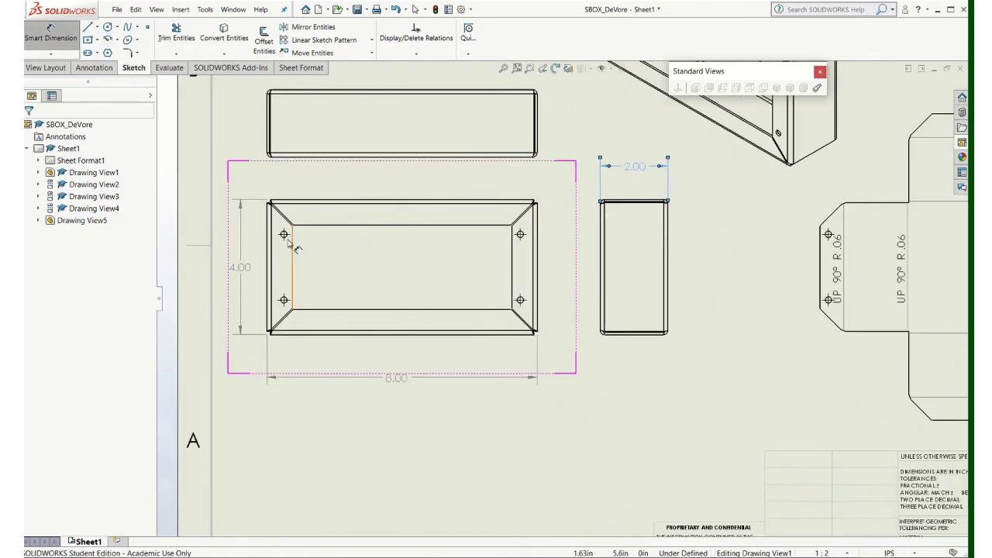
scroll(287, 240, "down", 1)
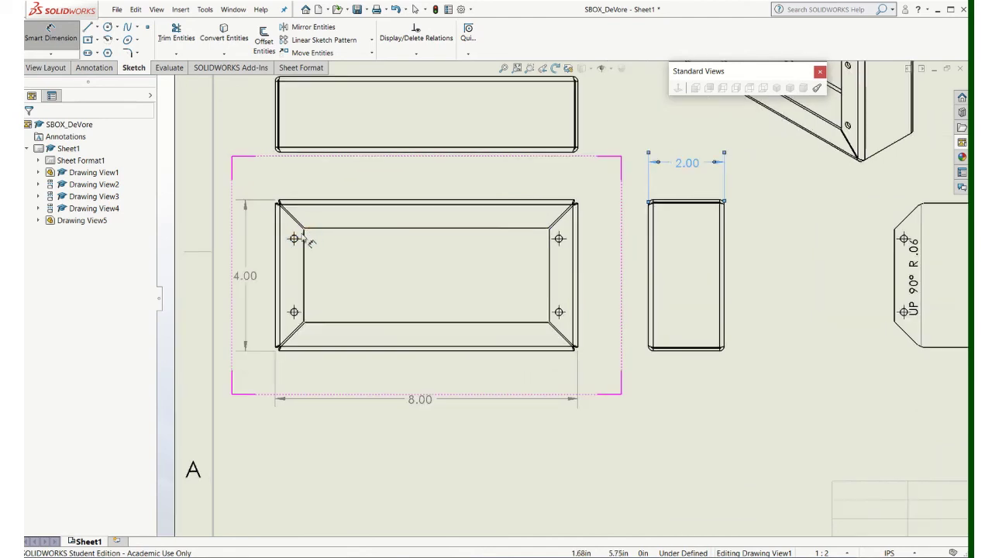
left_click(295, 239)
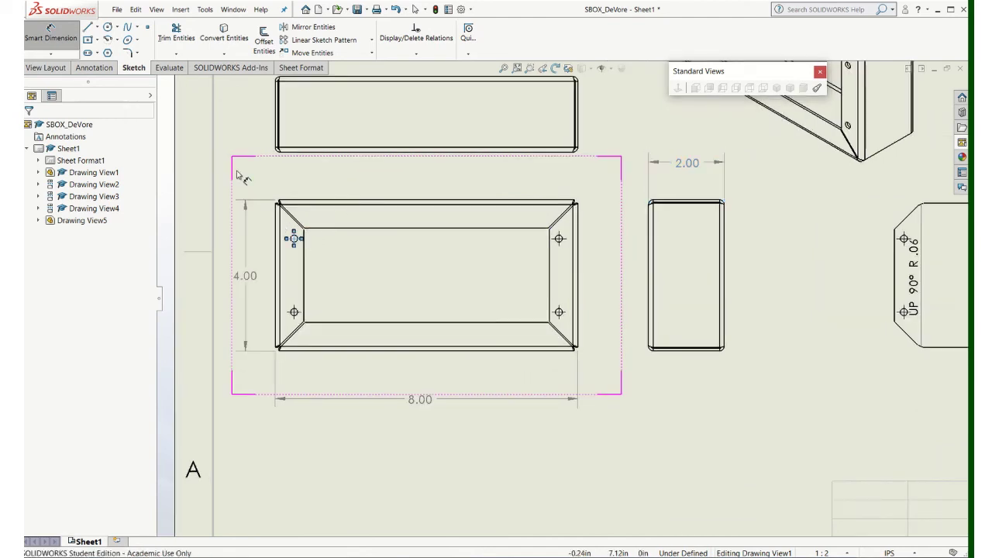
Dimension the hole diameter as Ø.19 above the front view and prefix it with '4X '.
left_click(332, 203)
scroll(331, 204, "down", 3)
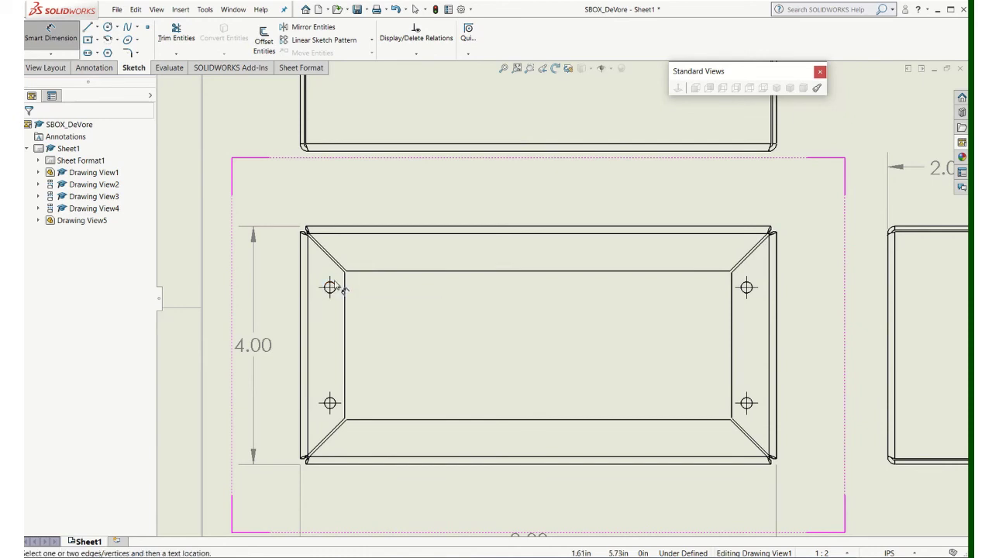
left_click(332, 287)
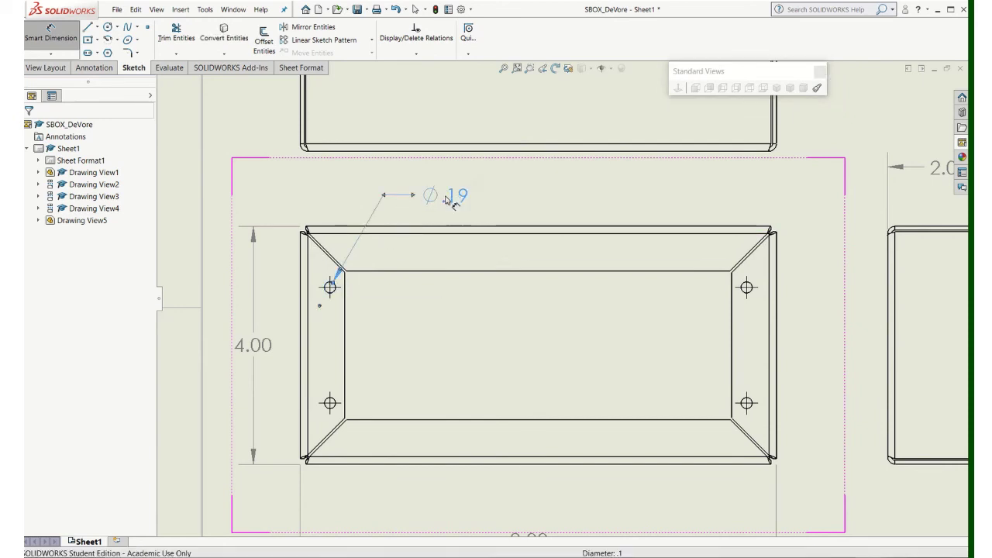
left_click(446, 199)
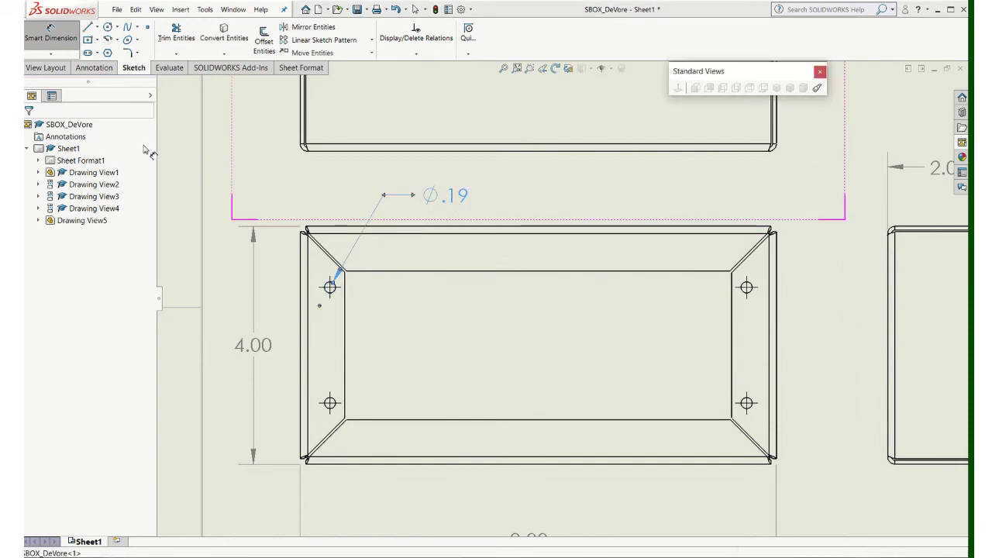
left_click(54, 97)
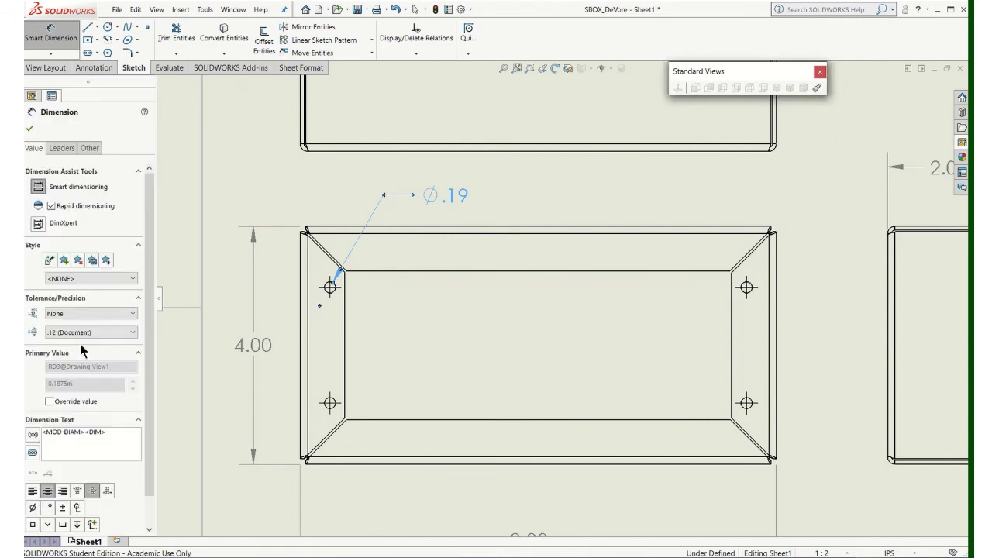
left_click(51, 438)
type("4x")
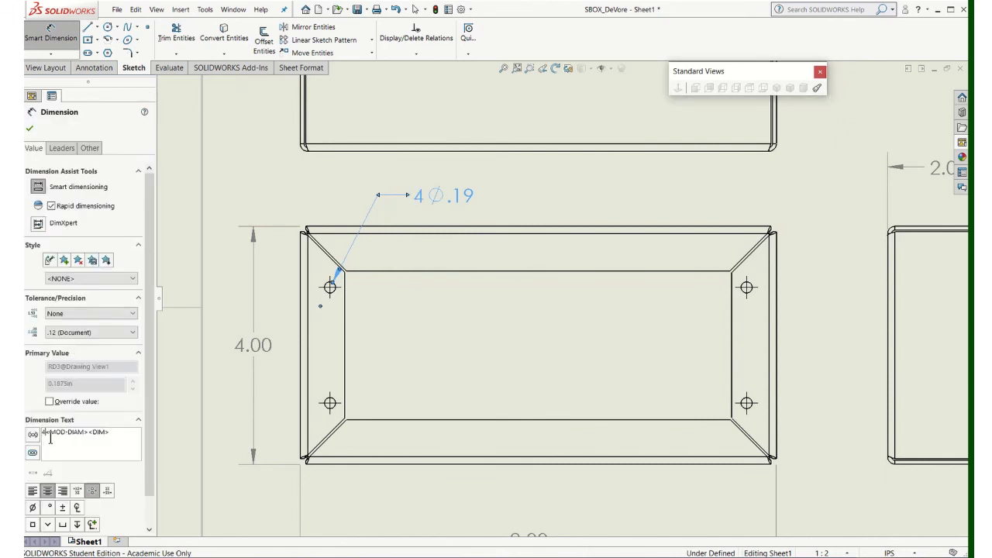
key("BackSpace")
type("X")
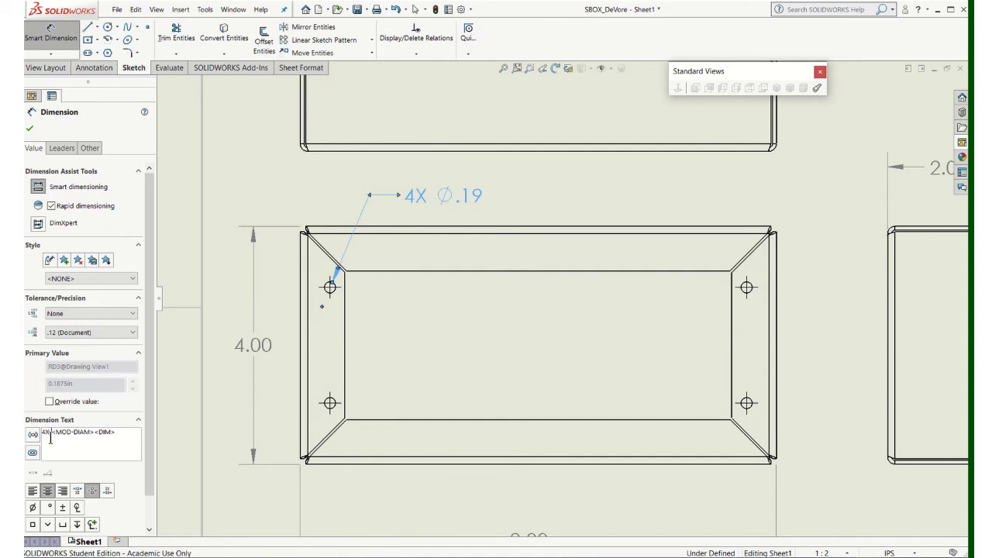
left_click(31, 128)
Locate the upper-right hole .25 from the top edge and .25 from the side edge.
scroll(387, 259, "down", 3)
scroll(721, 349, "up", 3)
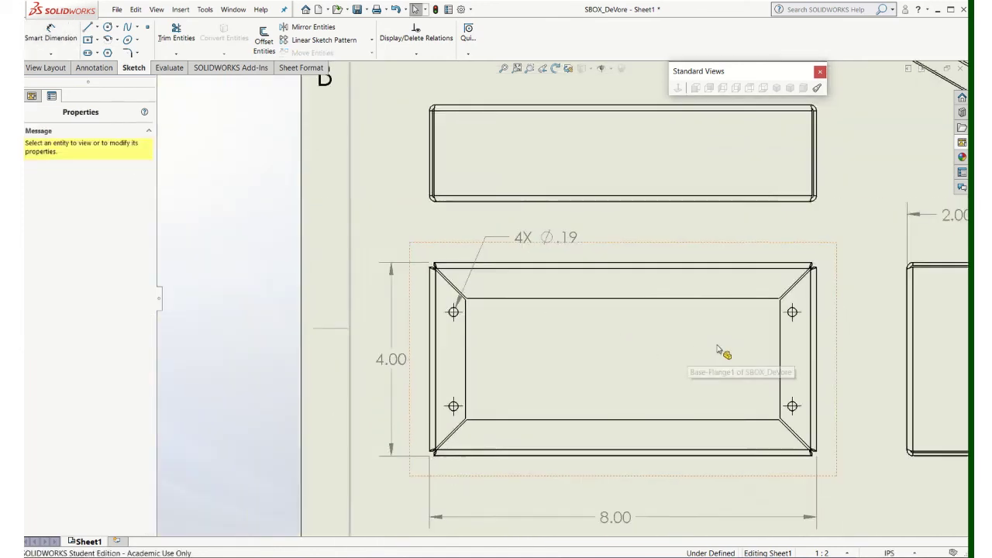
scroll(731, 336, "down", 6)
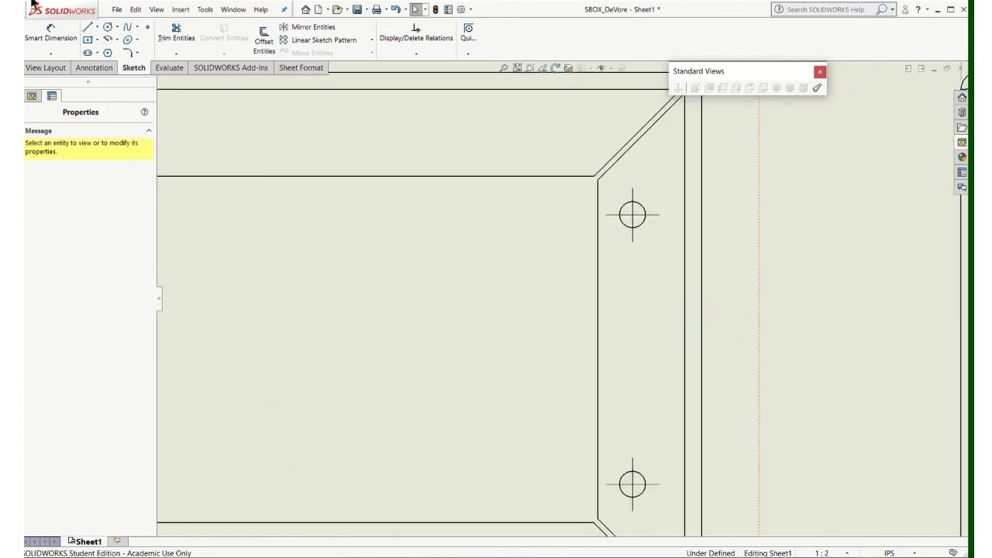
left_click(68, 44)
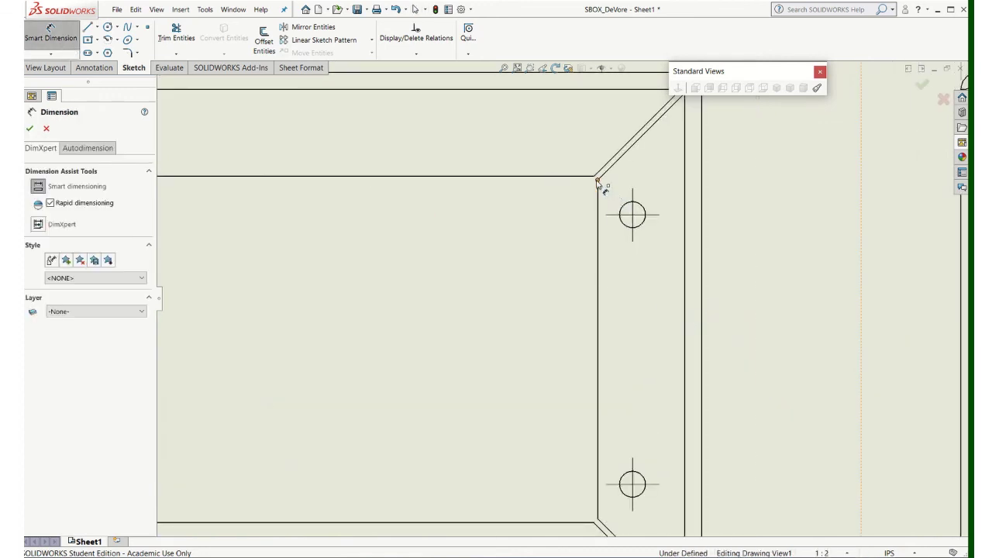
left_click(597, 180)
left_click(633, 215)
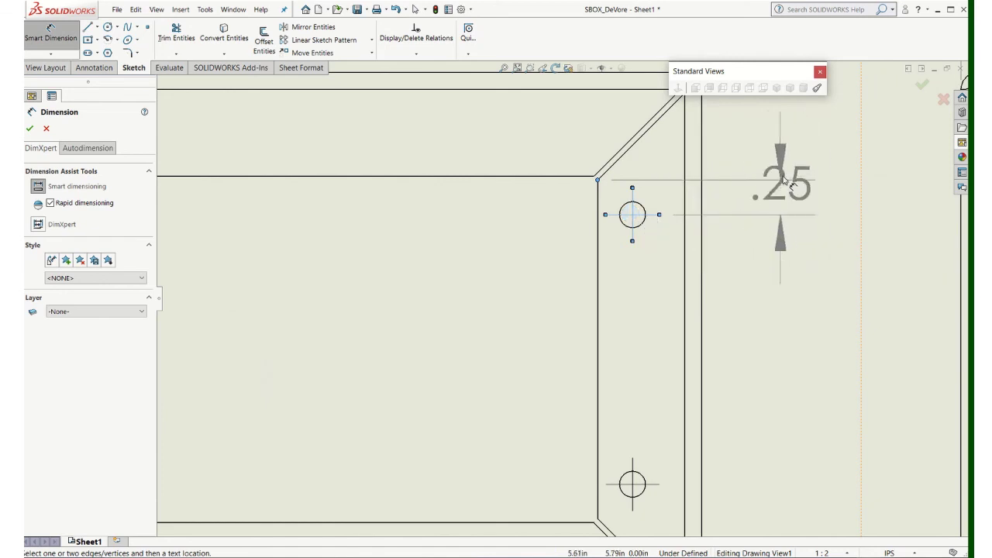
left_click(779, 126)
scroll(713, 256, "up", 3)
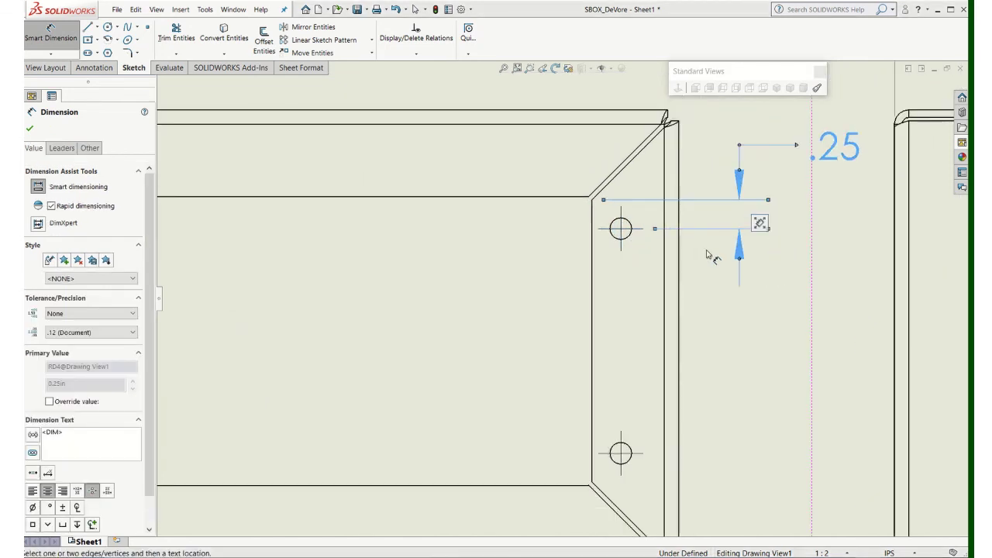
left_click(587, 255)
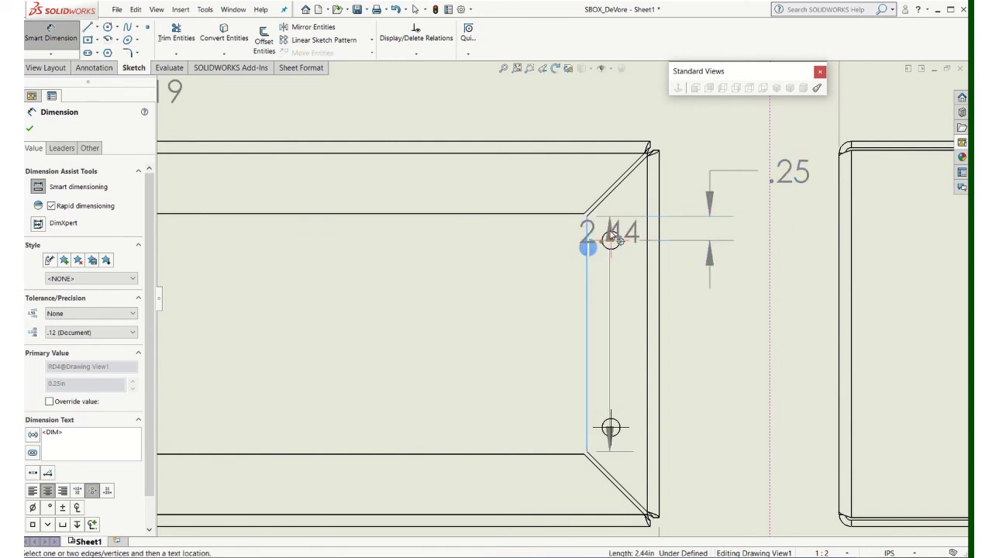
left_click(611, 240)
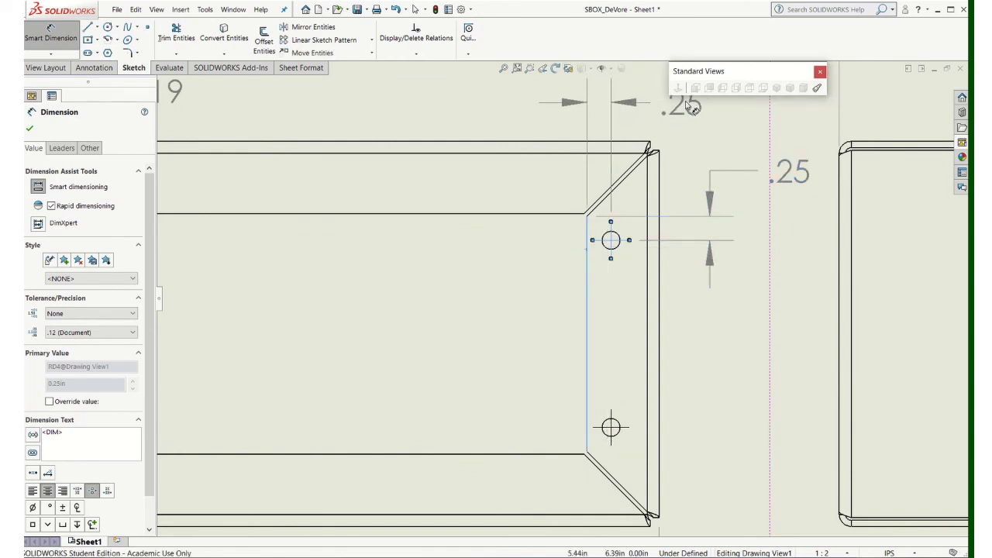
left_click(701, 114)
scroll(665, 267, "up", 5)
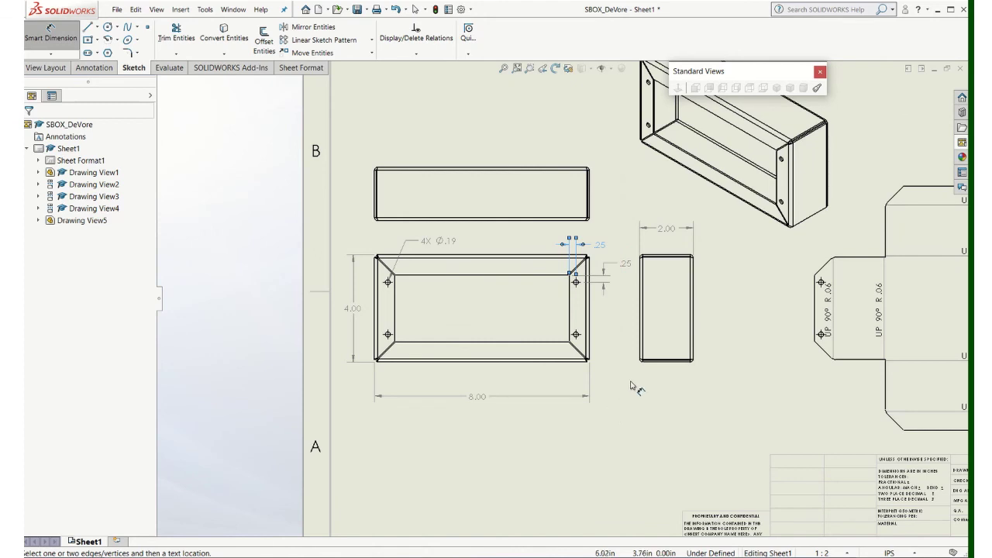
key("Escape")
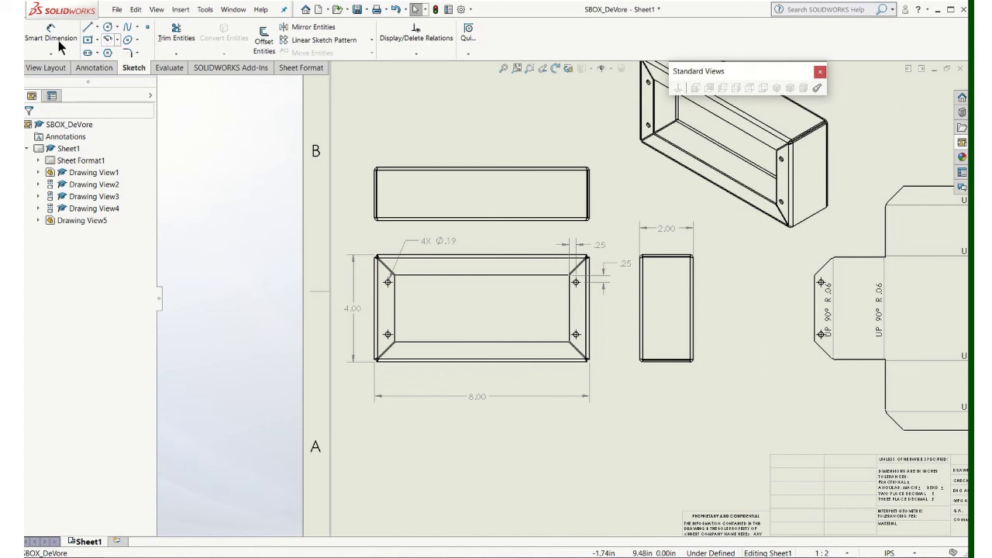
Place a 'MATERIAL: .065 THICK 1018 CRS' note and drag it into position beneath the front view.
left_click(96, 68)
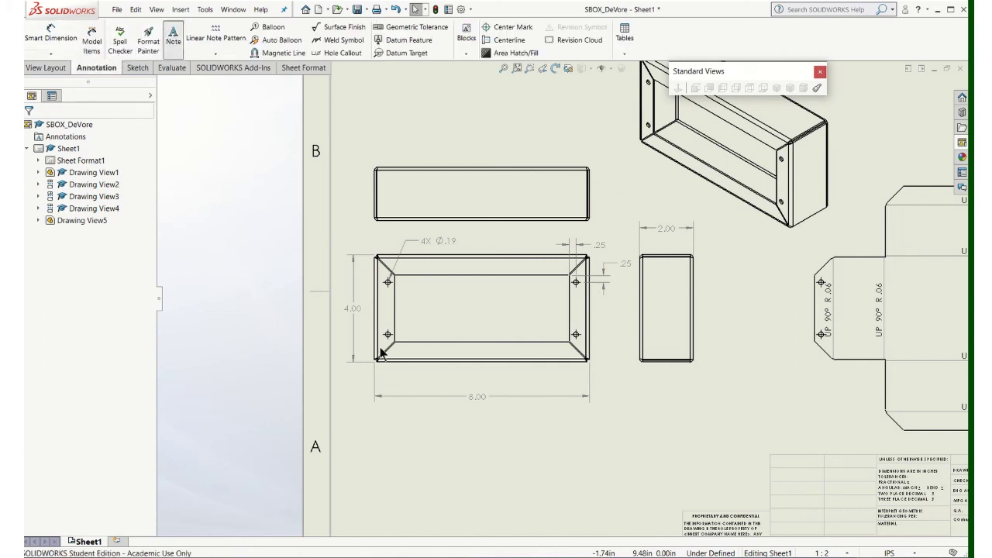
left_click(439, 431)
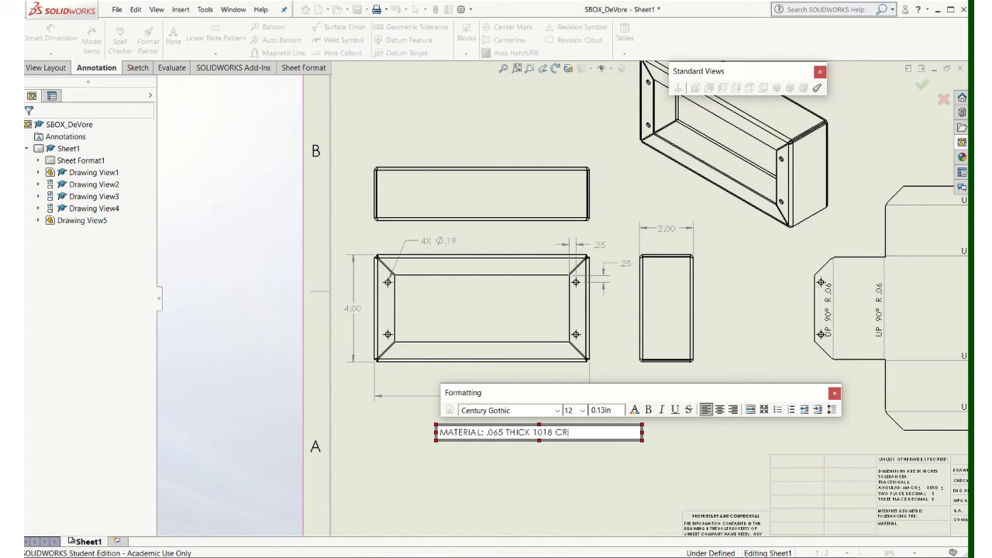
left_click(834, 394)
key("f")
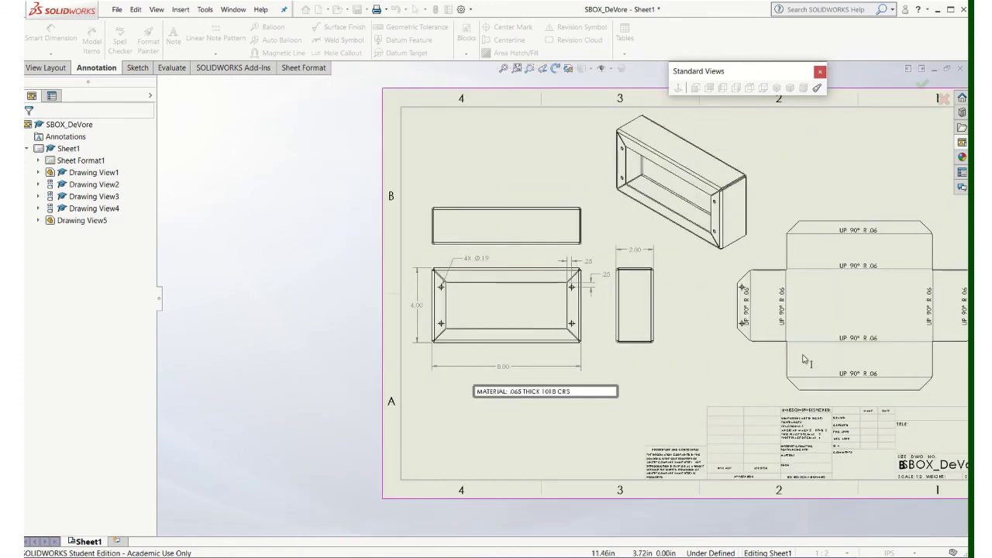
left_click_drag(504, 432, 816, 442, "ctrl")
mouse_move(737, 398)
left_mouse_down("ctrl")
mouse_move(728, 367)
mouse_move(664, 365)
left_mouse_up("ctrl")
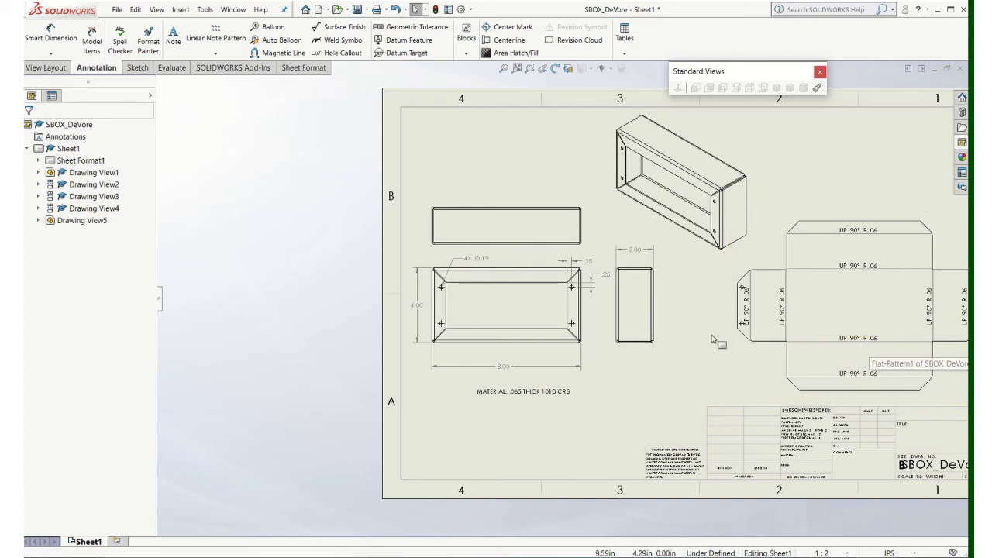
key("f")
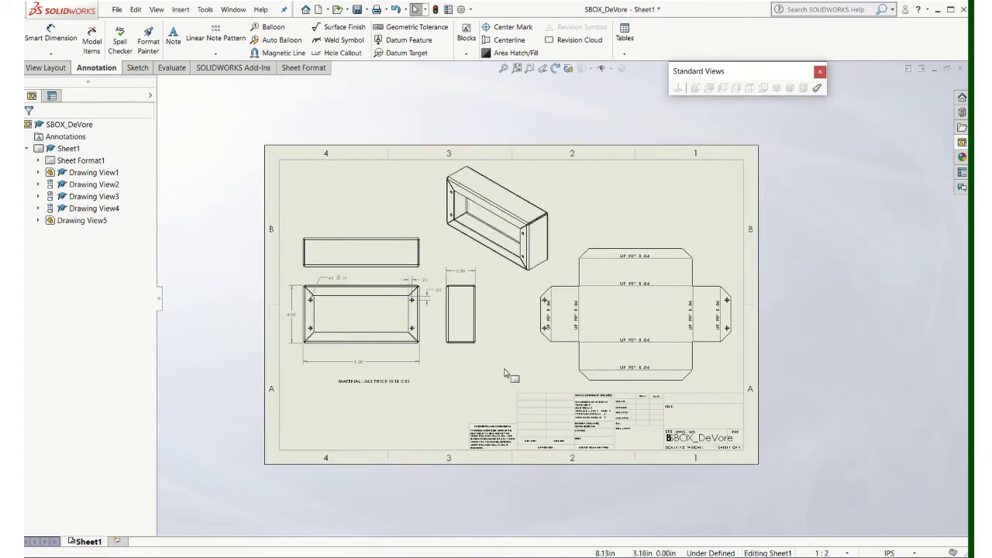
scroll(505, 374, "down", 2)
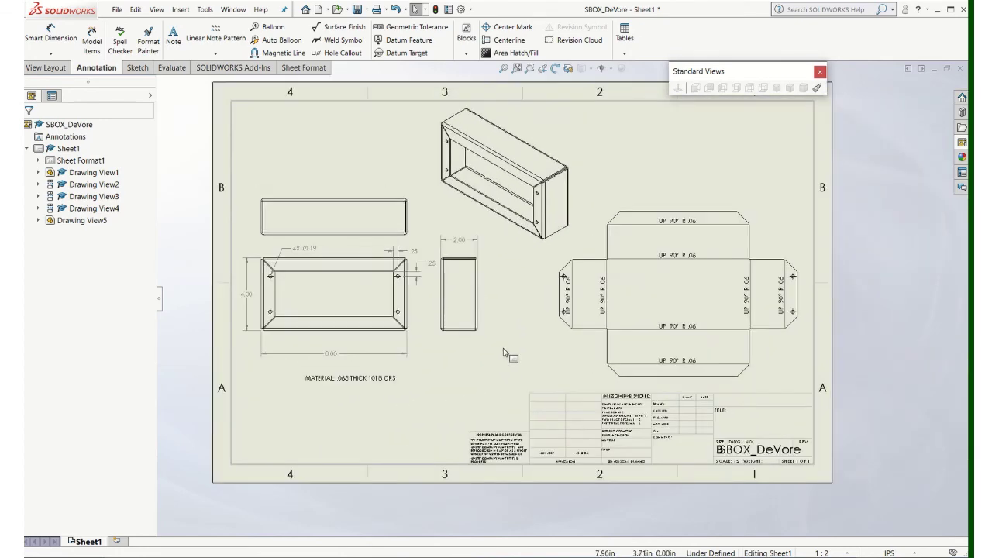